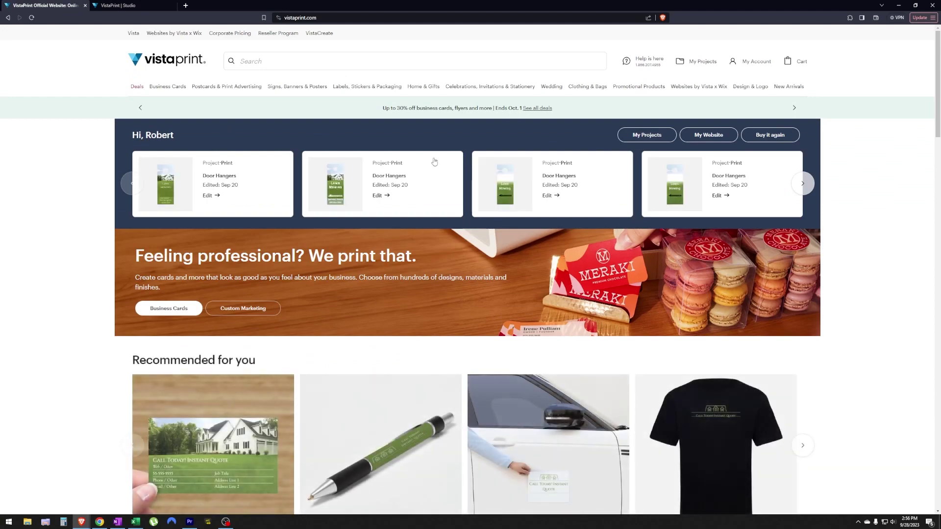
# Search the store for "door hanger" and open the Door Hangers product page
pyautogui.scroll(-5, 314, 293)
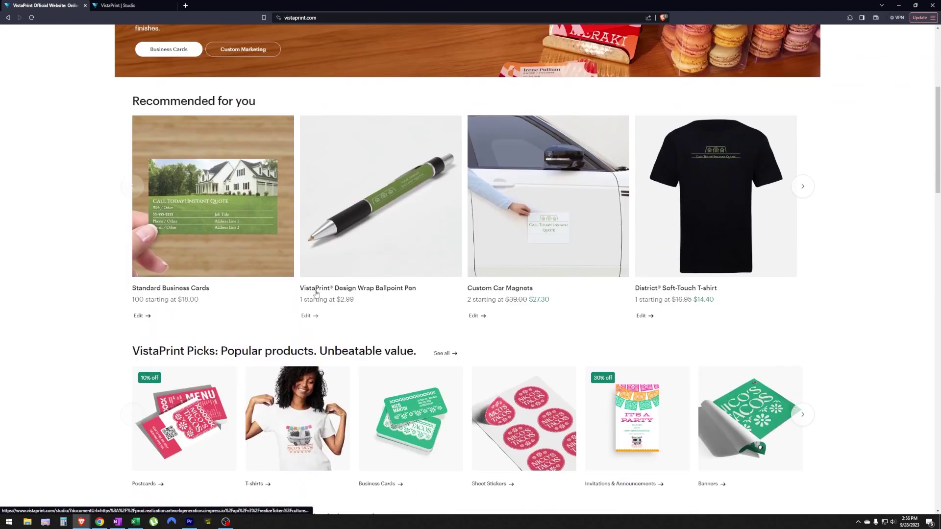
pyautogui.scroll(5, 317, 293)
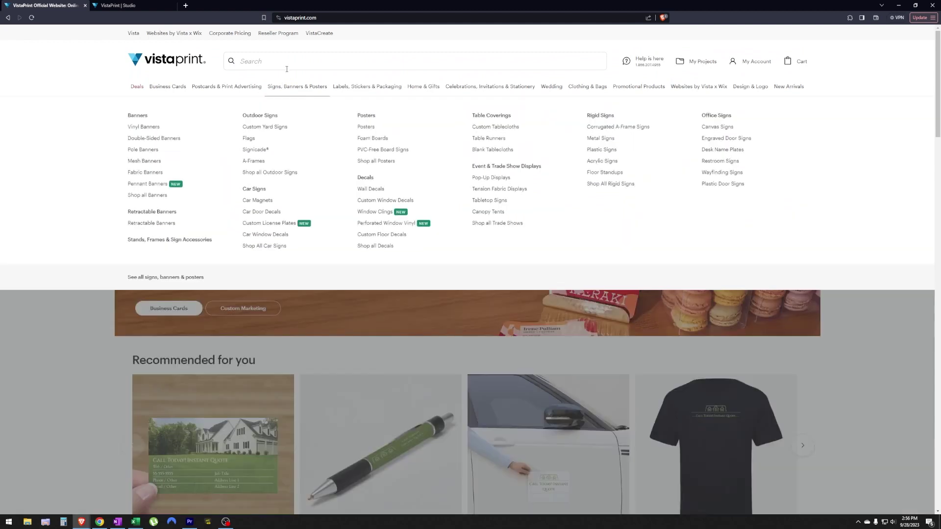
pyautogui.click(288, 60)
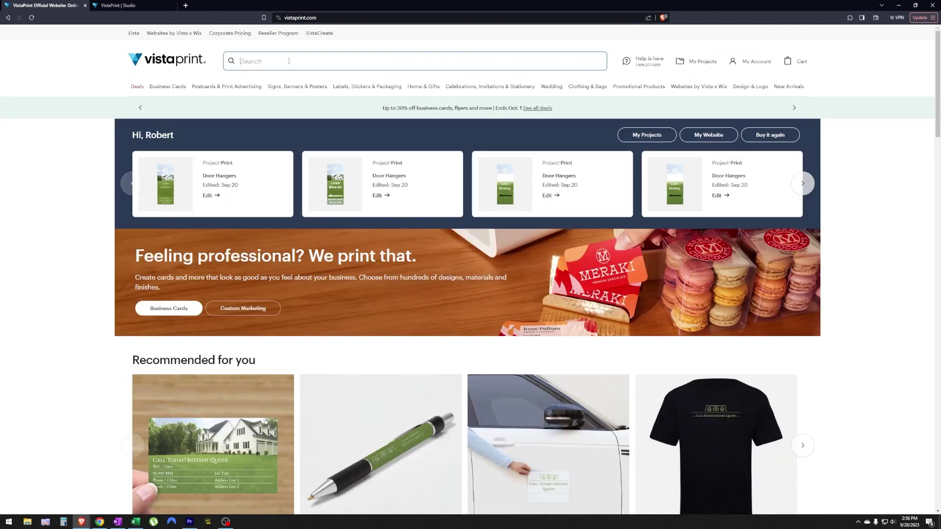
pyautogui.write('door hanger')
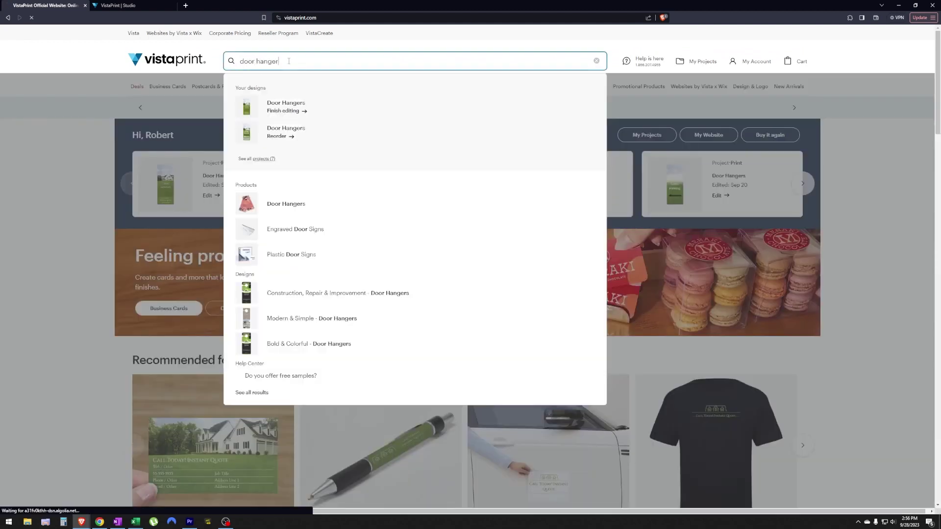
pyautogui.press('Return')
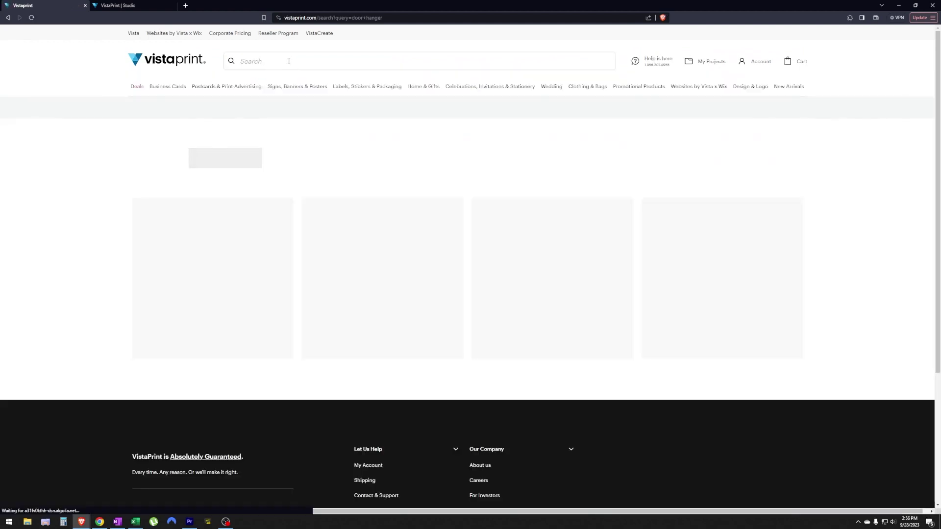
pyautogui.scroll(-3, 288, 61)
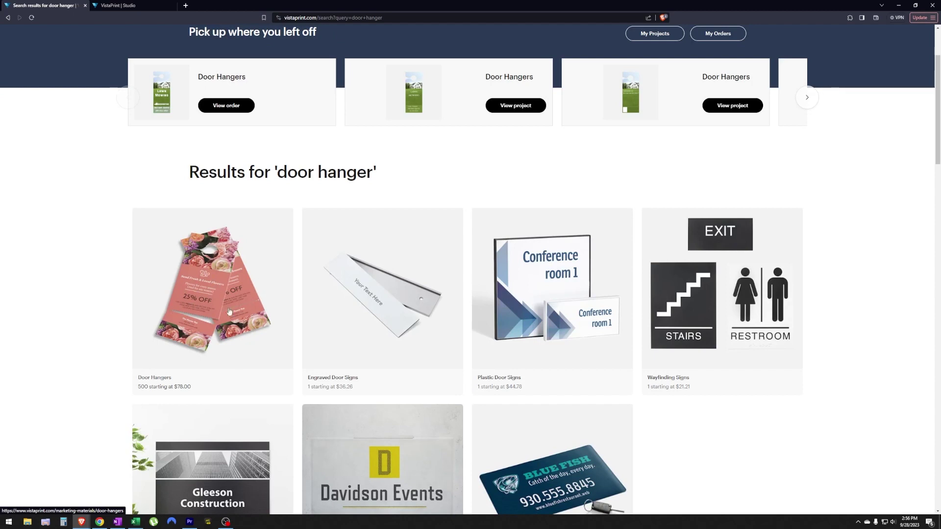
pyautogui.click(214, 293)
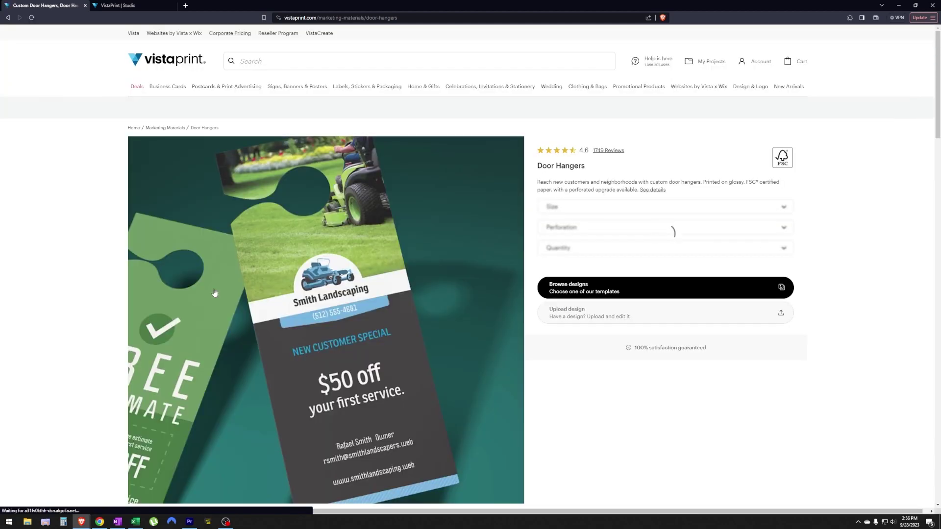
# Check the existing Lawn Mowing design in the other browser tab, and open the template gallery for door hangers
pyautogui.click(117, 6)
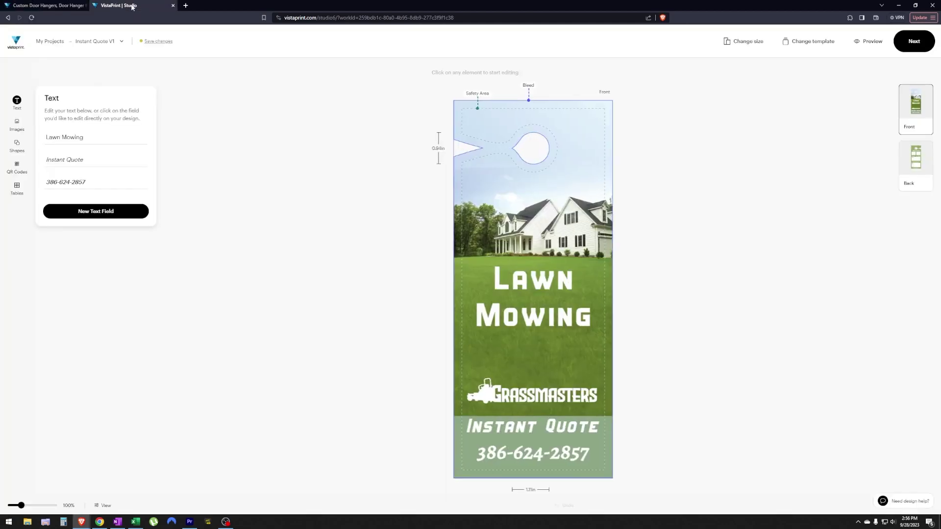
pyautogui.click(56, 5)
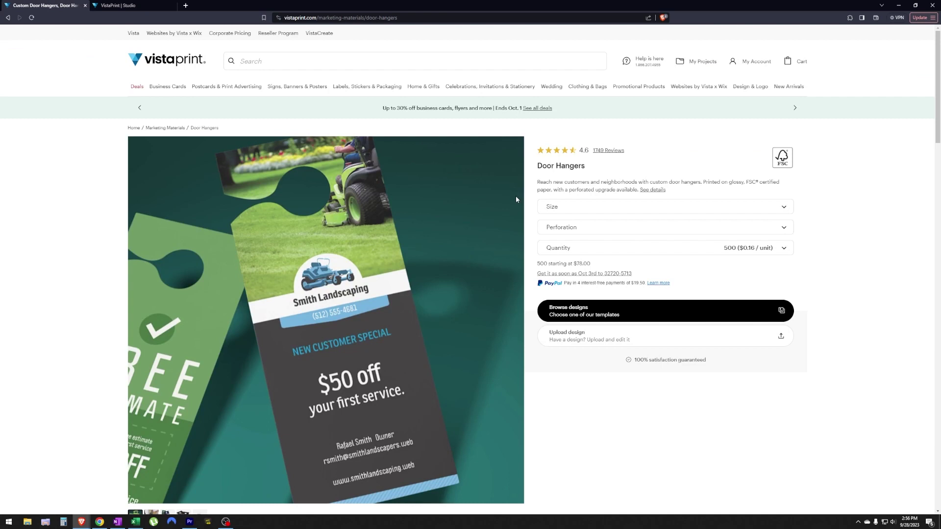
pyautogui.click(601, 318)
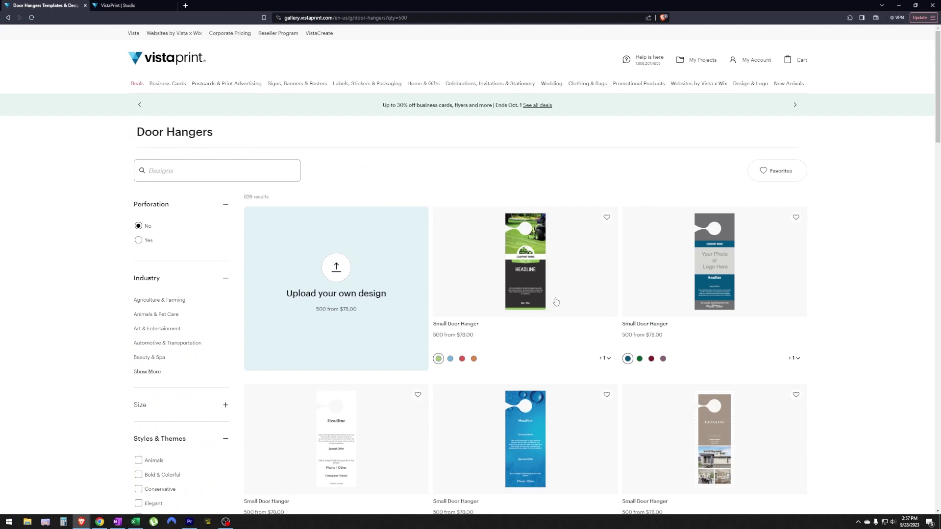
# Look through the first two pages of door hanger templates and go on to page 3
pyautogui.scroll(-3, 555, 301)
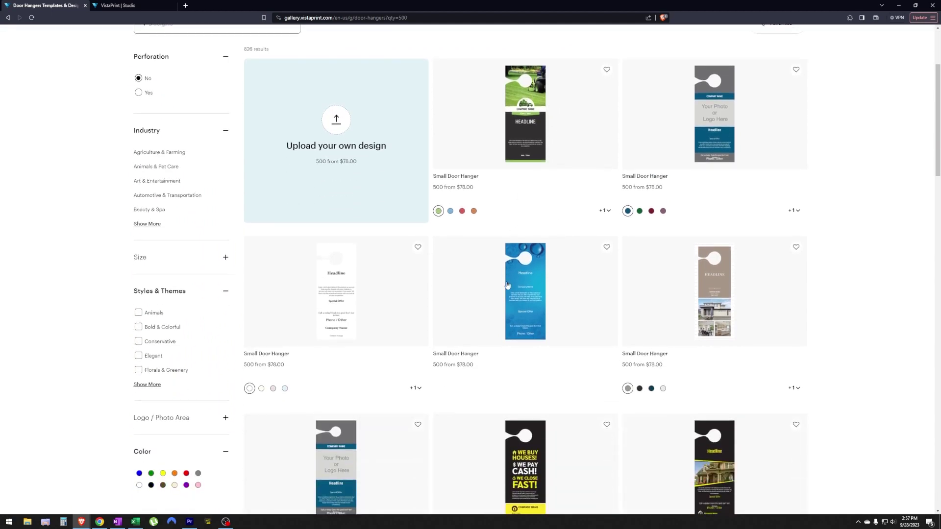
pyautogui.scroll(-20, 508, 285)
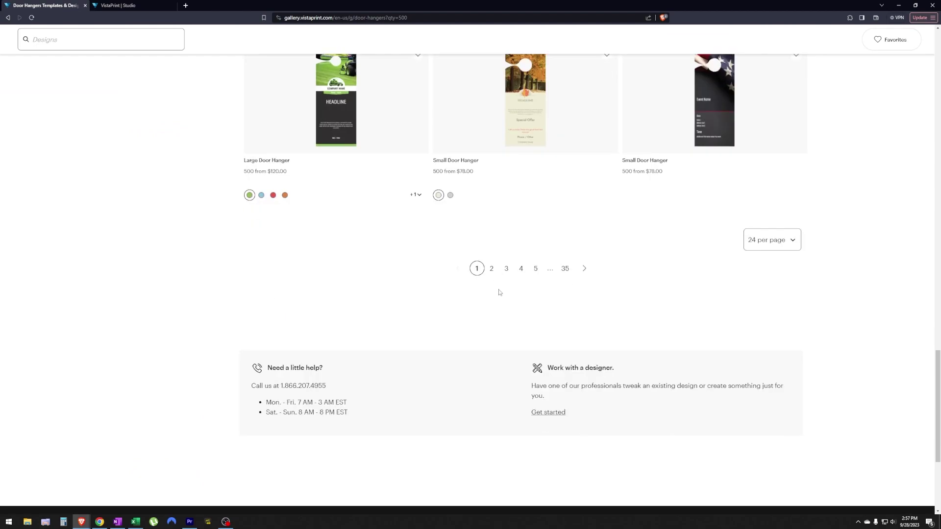
pyautogui.click(584, 269)
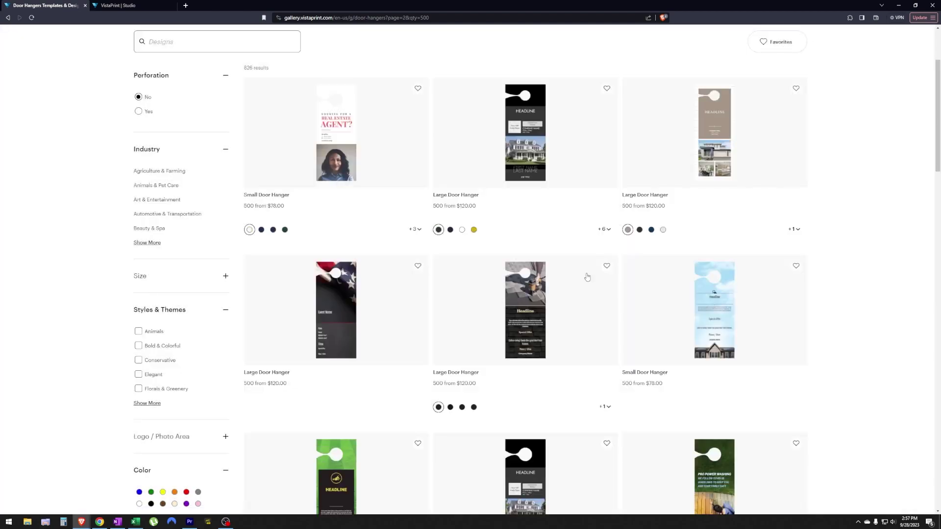
pyautogui.scroll(-5, 583, 284)
pyautogui.scroll(-20, 583, 285)
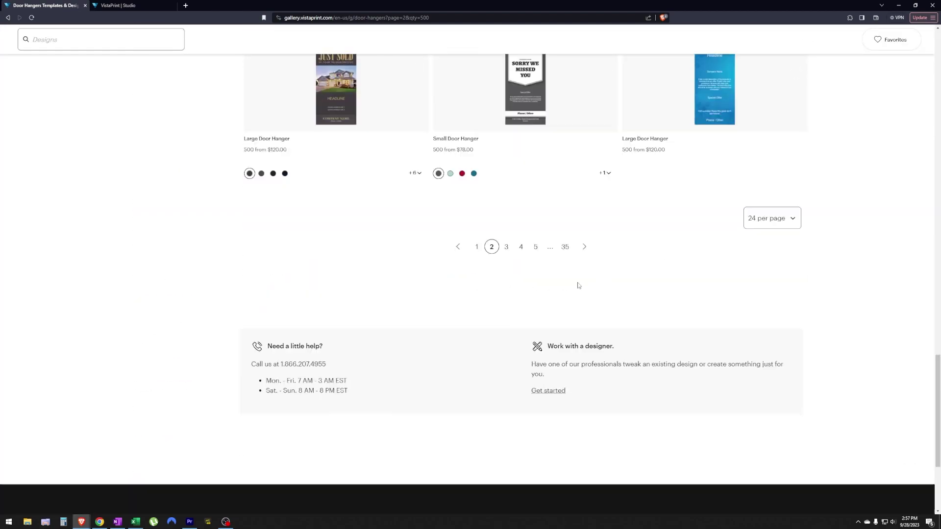
pyautogui.scroll(15, 578, 286)
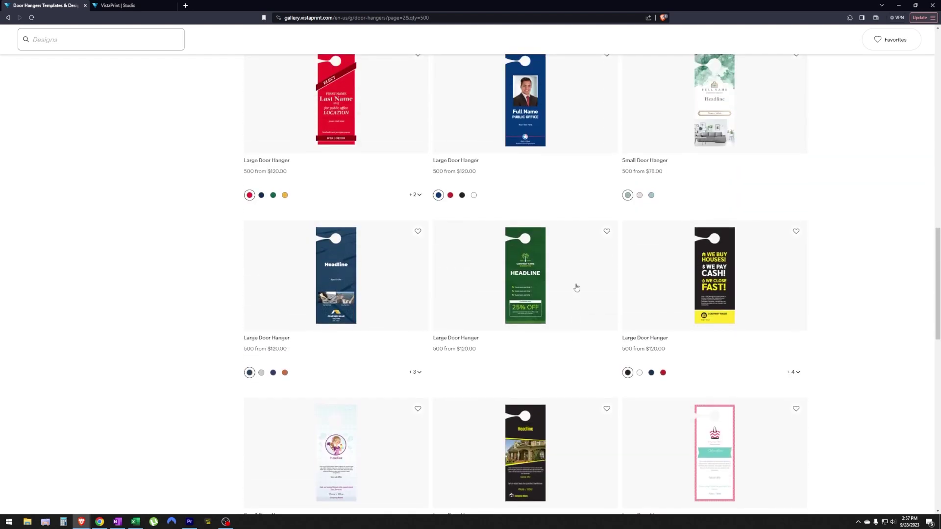
pyautogui.scroll(8, 578, 288)
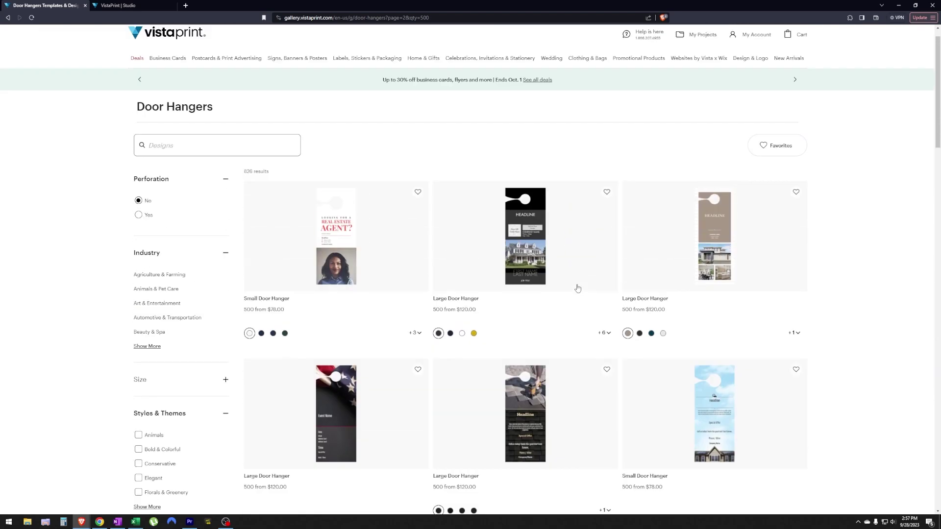
pyautogui.scroll(-5, 578, 288)
pyautogui.scroll(-10, 578, 288)
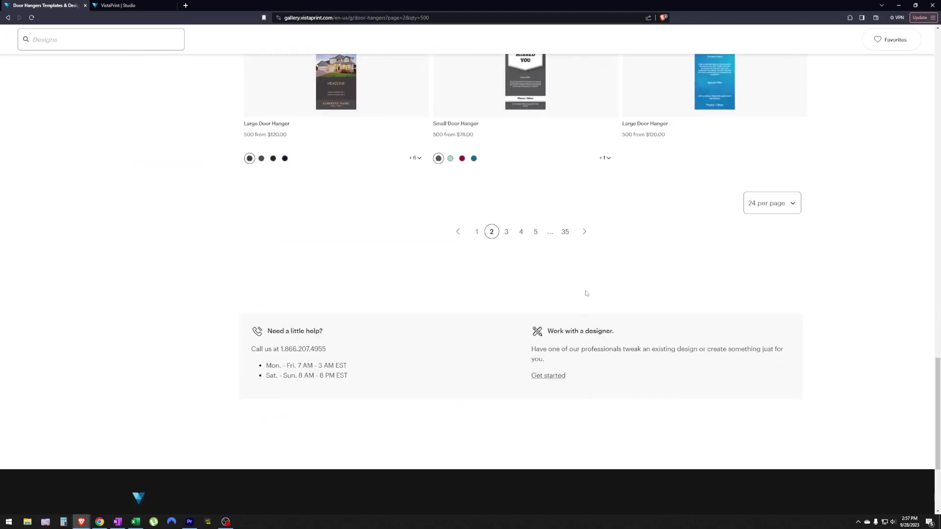
pyautogui.click(584, 237)
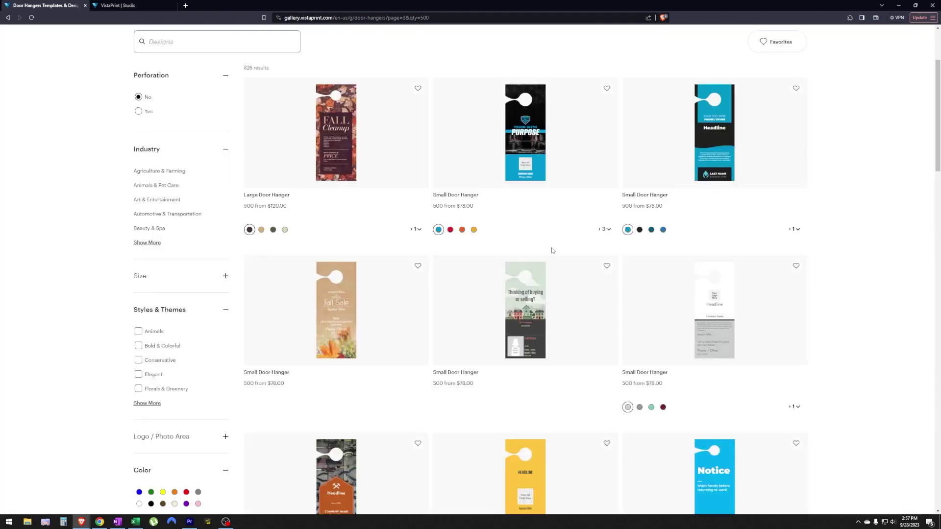
# Choose the small "Thinking of Buying or Selling?" door hanger template with the white house and lawn, and open it for editing
pyautogui.scroll(-7, 552, 252)
pyautogui.scroll(-2, 552, 265)
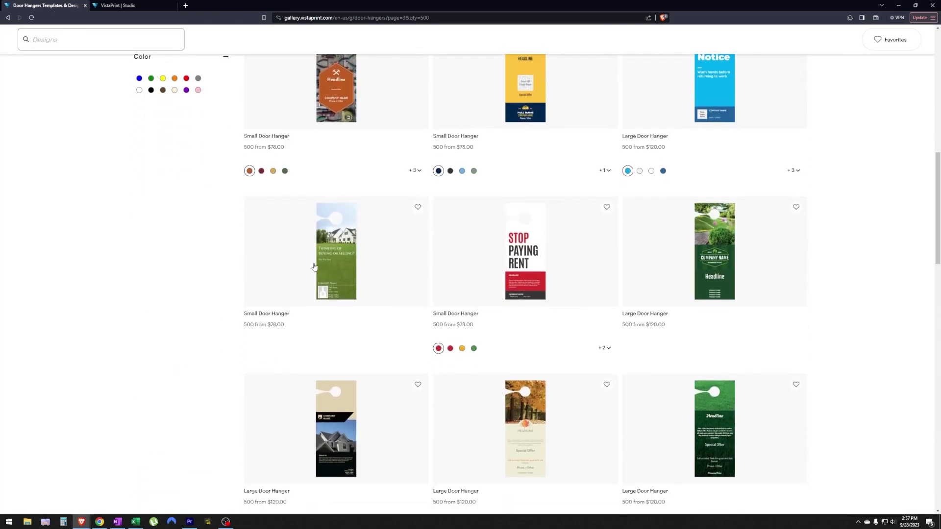
pyautogui.click(345, 269)
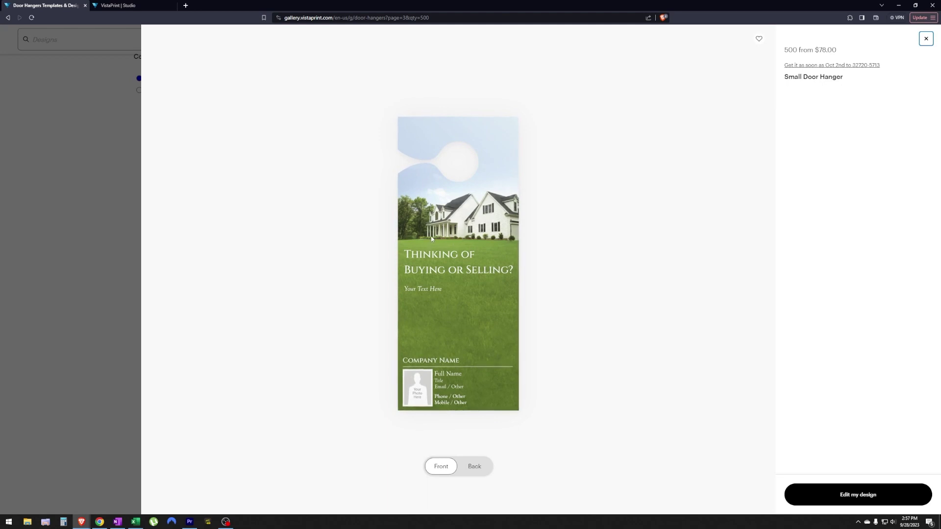
pyautogui.click(828, 495)
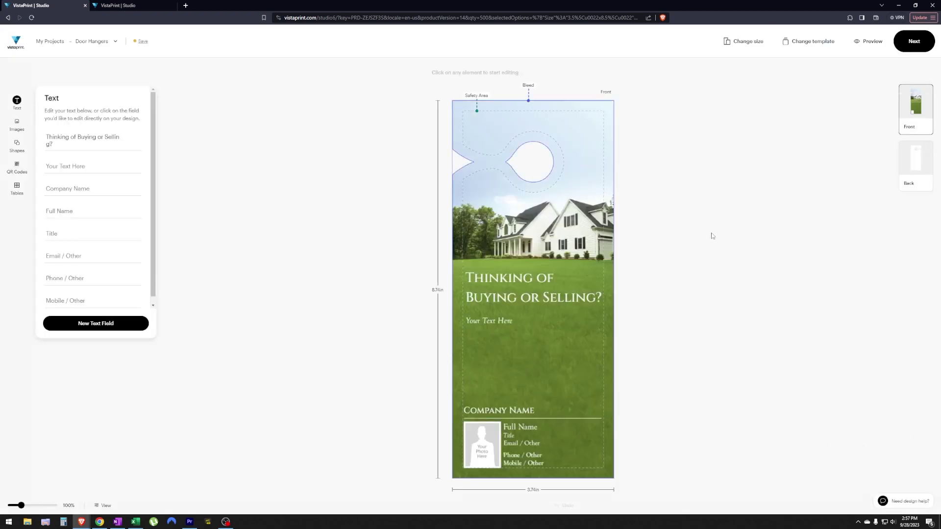
# Examine the editing and arranging options available for the house background image on the front side
pyautogui.click(488, 231)
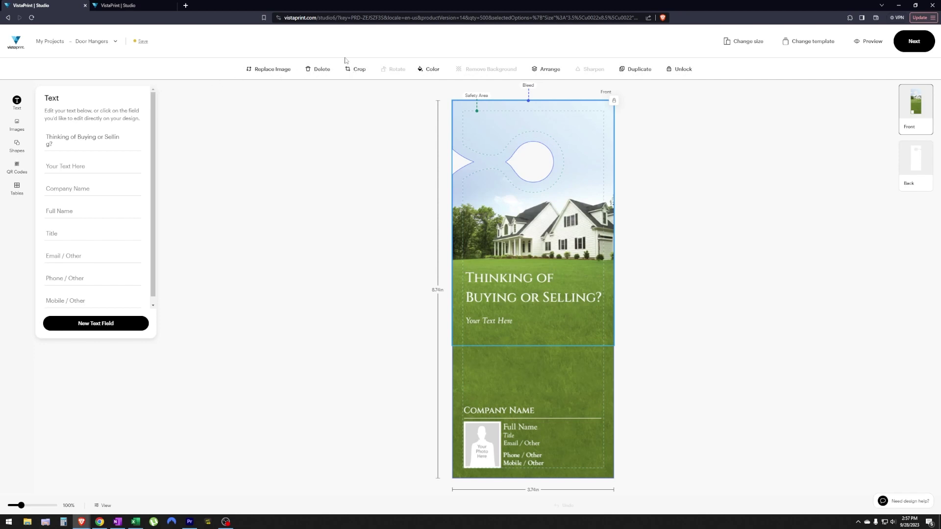
pyautogui.click(550, 69)
pyautogui.click(688, 190)
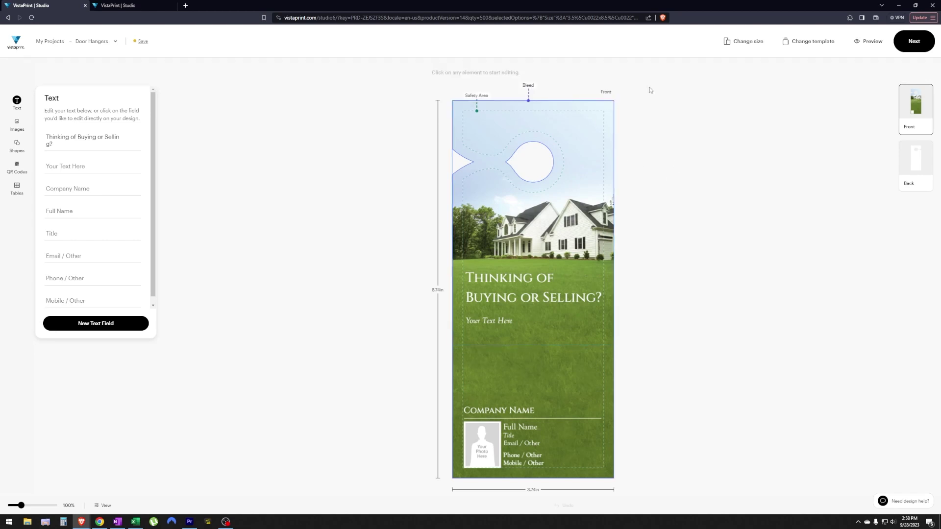
pyautogui.click(576, 156)
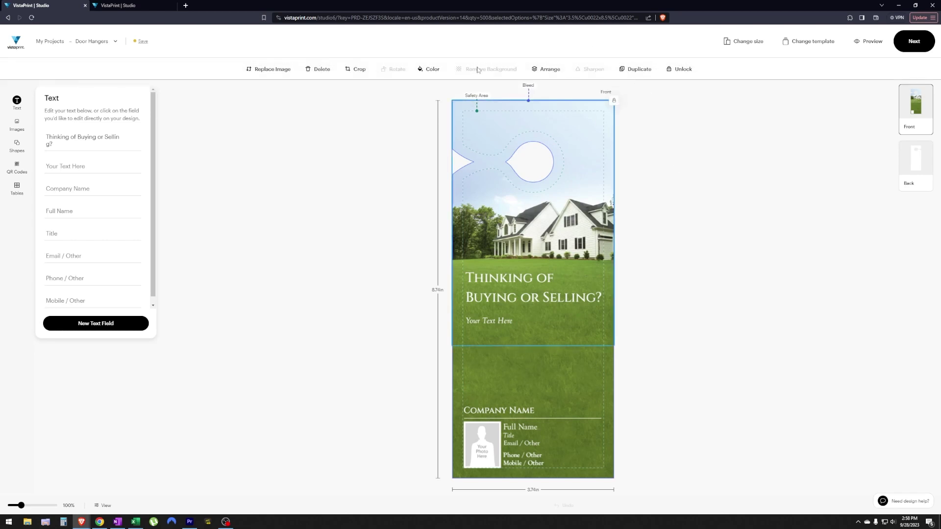
# Look through the uploaded images, shapes and icons, QR code and table options, and return to the text fields
pyautogui.click(17, 124)
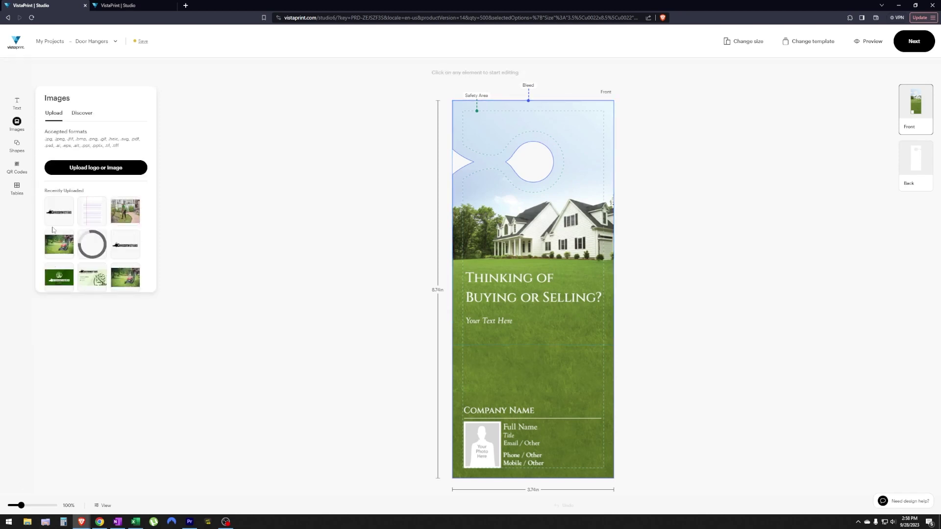
pyautogui.click(24, 147)
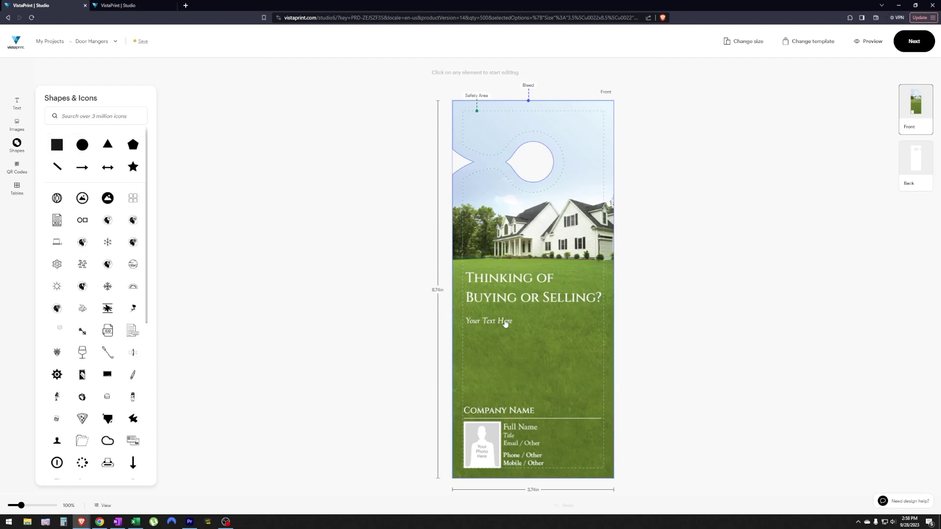
pyautogui.scroll(-6, 110, 309)
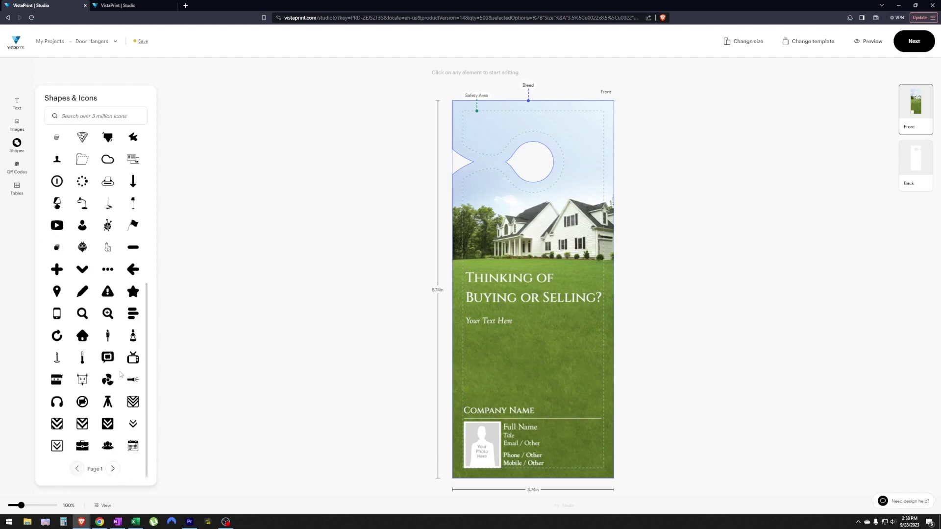
pyautogui.scroll(6, 110, 348)
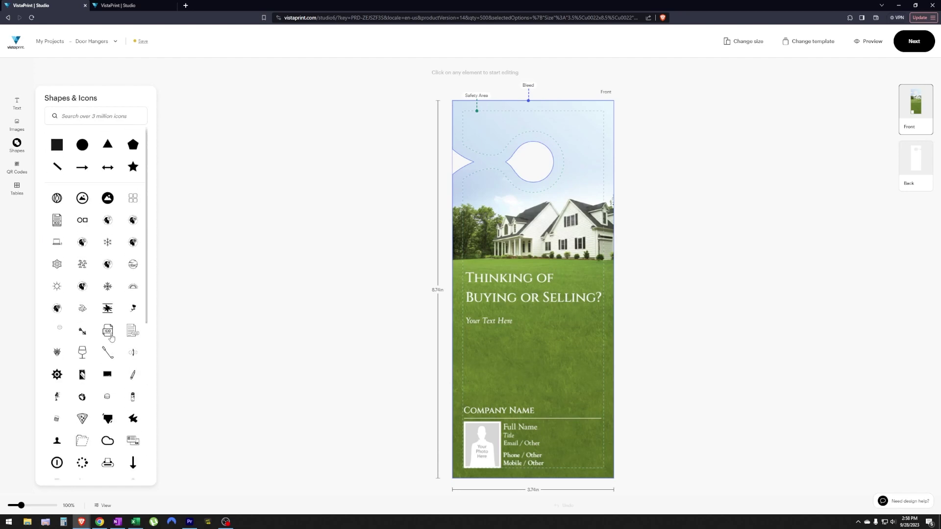
pyautogui.click(17, 165)
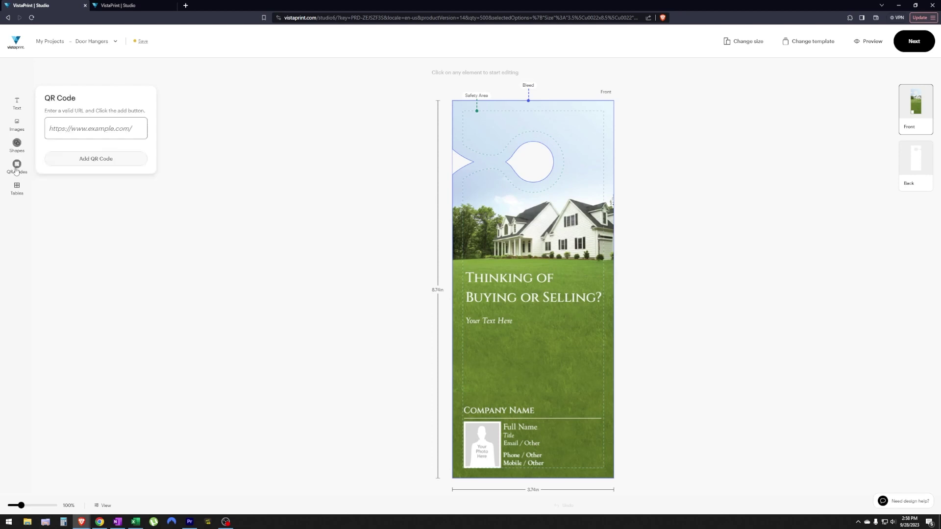
pyautogui.click(81, 128)
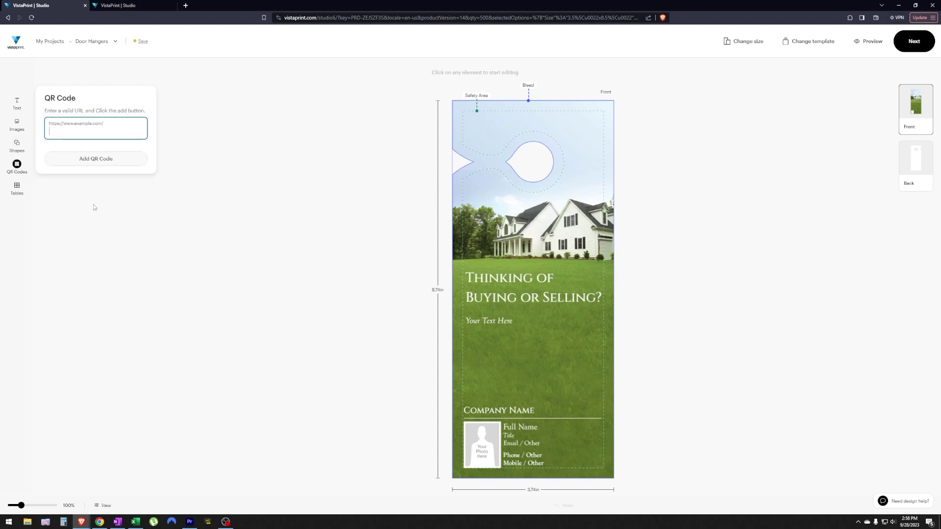
pyautogui.click(21, 191)
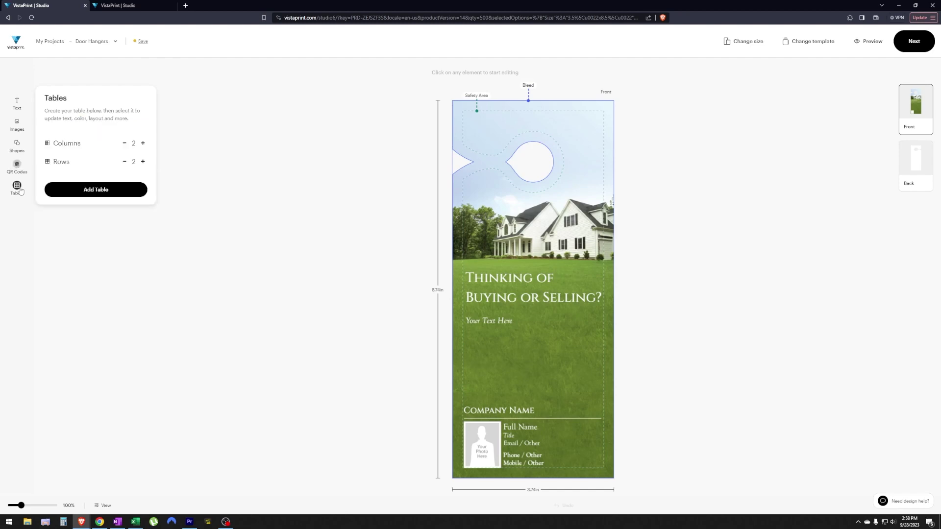
pyautogui.click(17, 103)
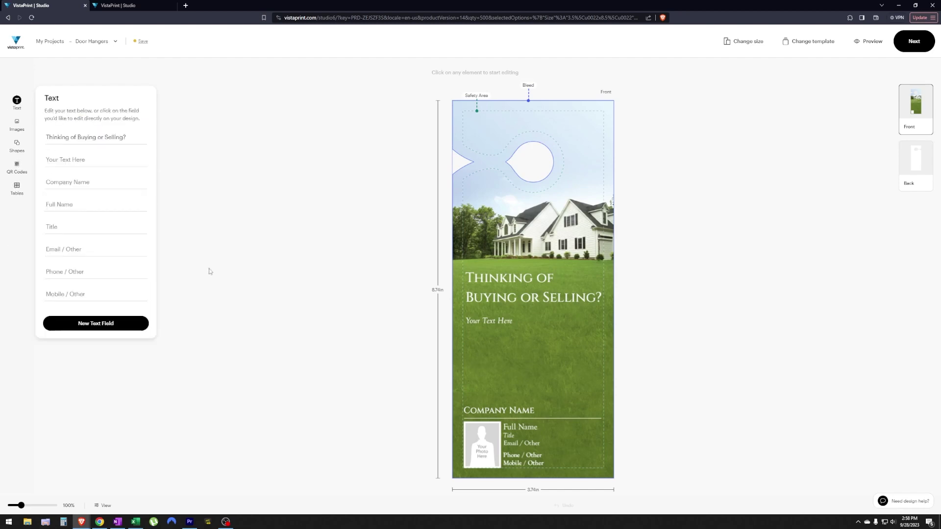
# Replace the "Thinking of Buying or Selling?" headline with "Lawn Mowing"
pyautogui.click(512, 289)
pyautogui.tripleClick(517, 254)
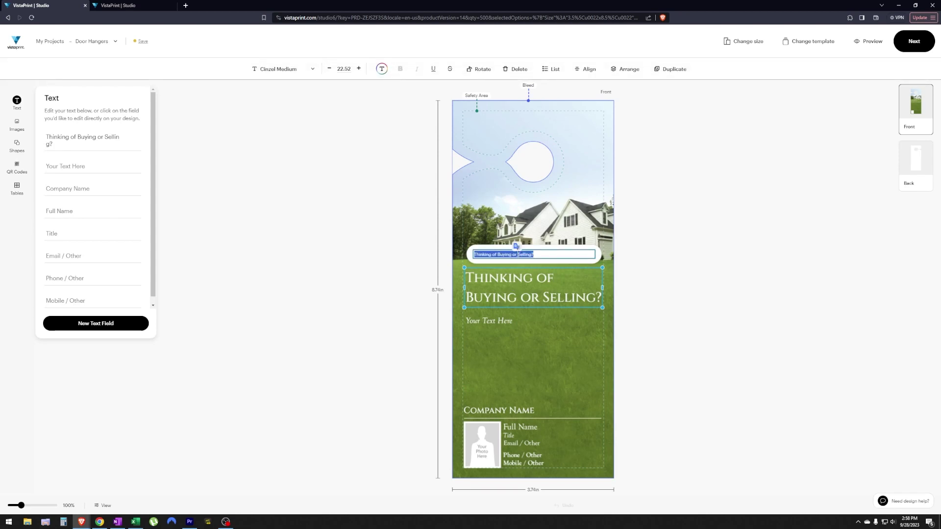
pyautogui.press('BackSpace')
pyautogui.write('La')
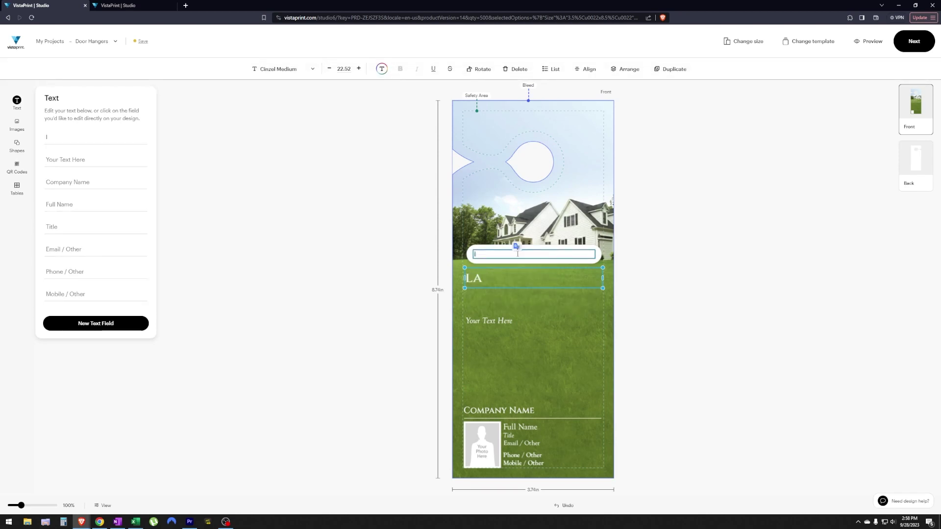
pyautogui.write('wn Mowing')
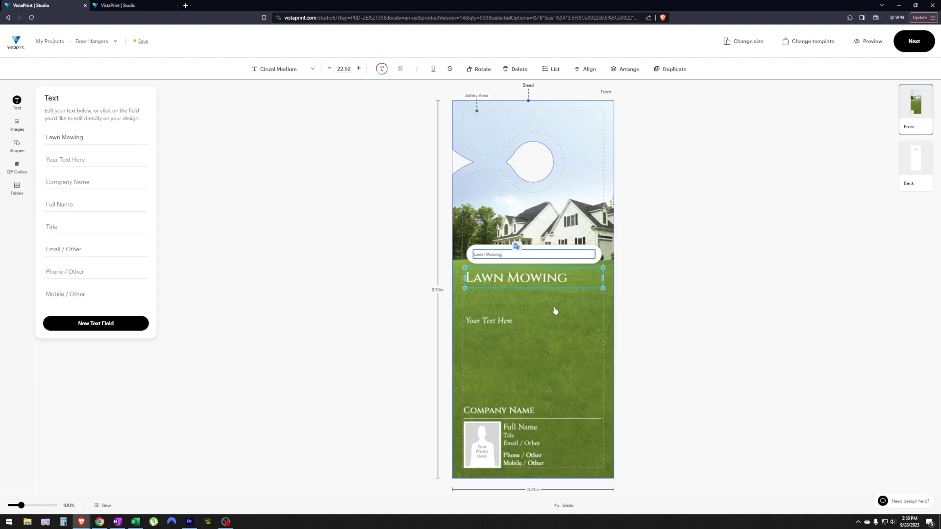
# Try the Archivo Narrow, Arial, Balloon Bd BT and Adamina fonts on the "Lawn Mowing" headline, and return to Cinzel Medium
pyautogui.click(543, 280)
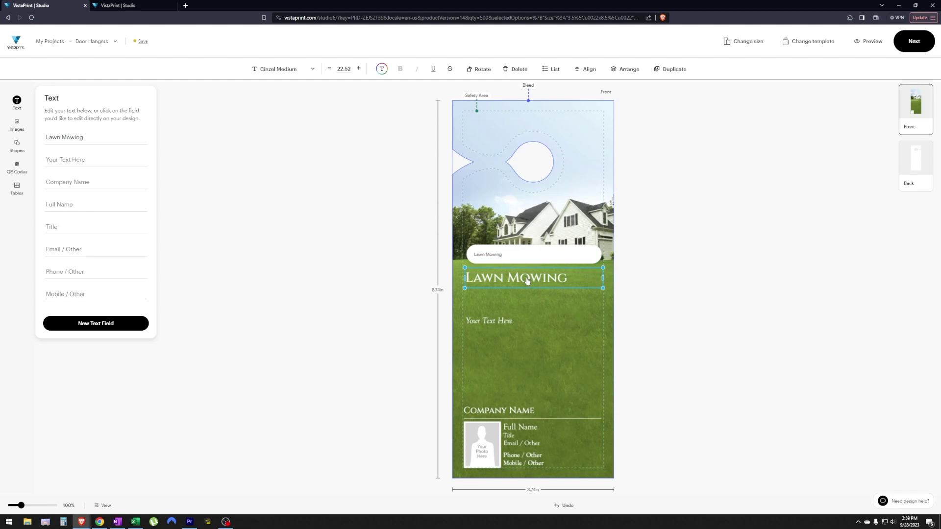
pyautogui.click(300, 72)
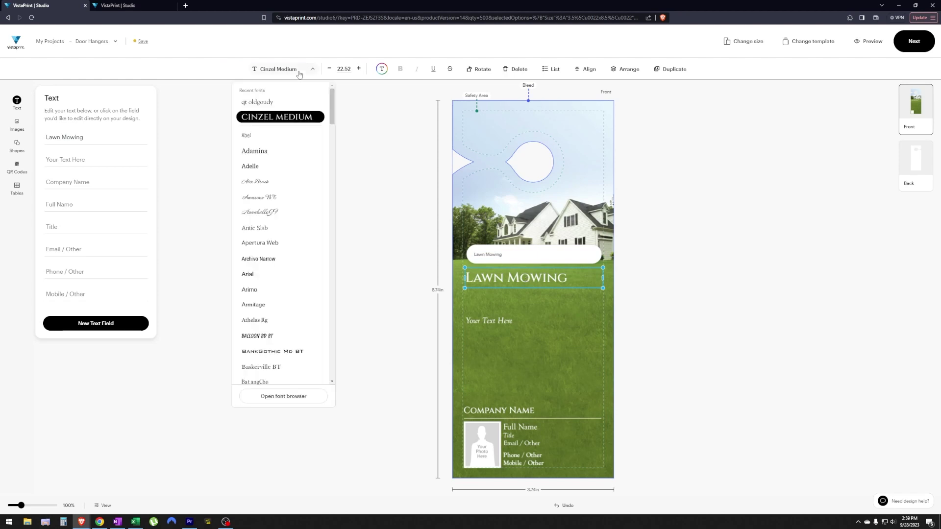
pyautogui.click(266, 260)
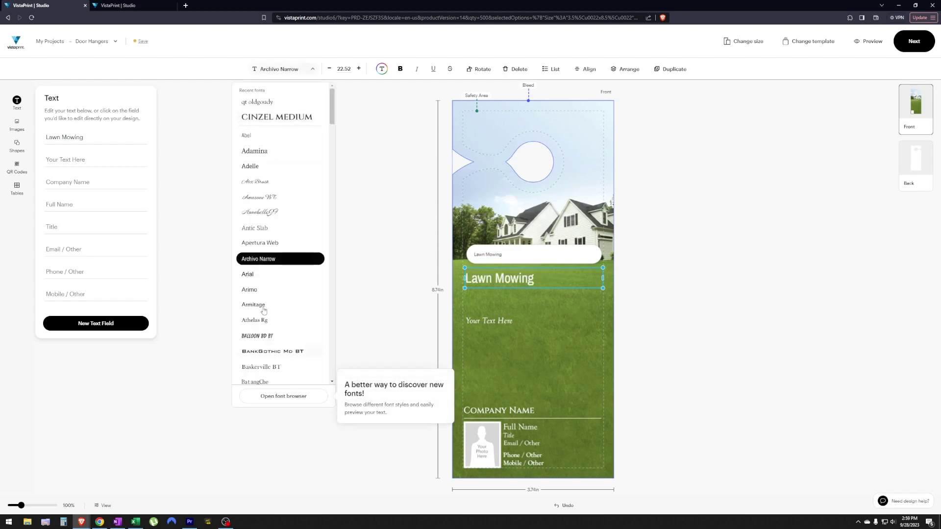
pyautogui.click(264, 275)
pyautogui.click(275, 336)
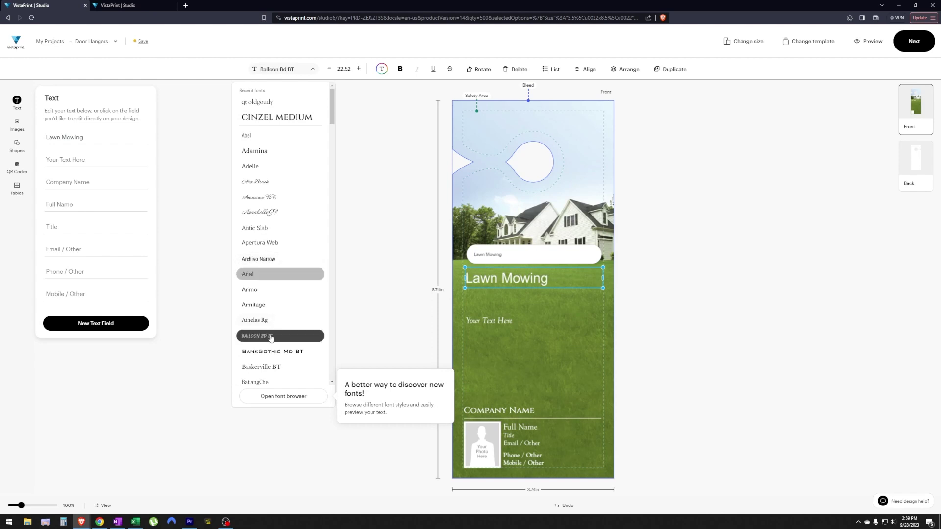
pyautogui.click(271, 155)
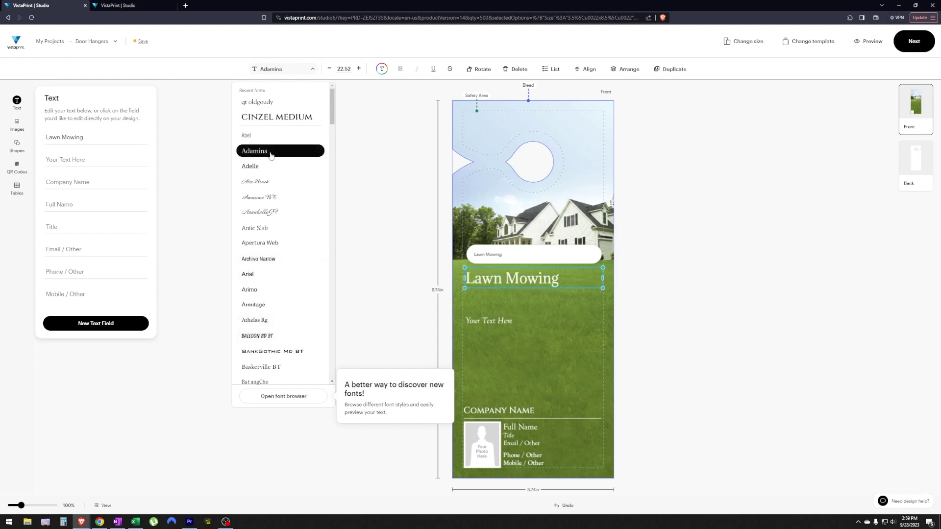
pyautogui.click(273, 120)
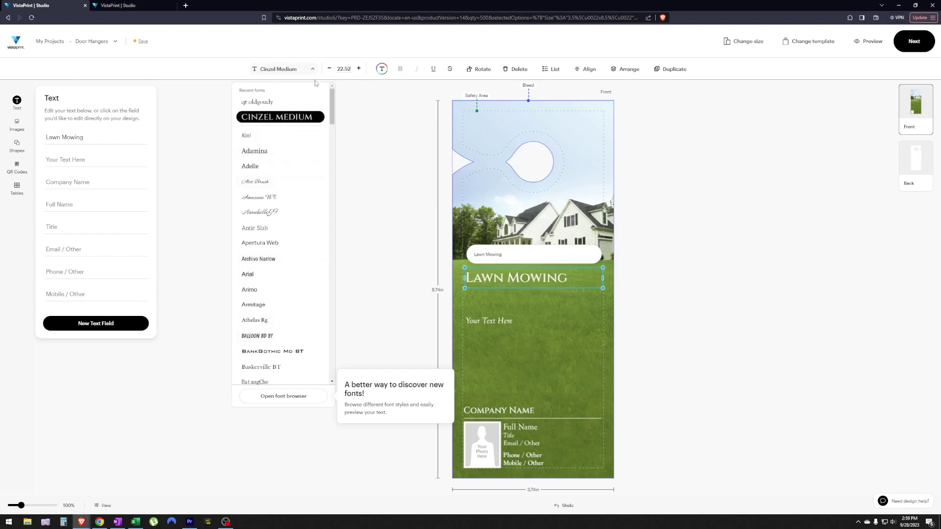
# Enlarge the "Lawn Mowing" headline to font size 50.52
pyautogui.click(359, 68)
pyautogui.click(359, 69)
pyautogui.click(359, 69)
pyautogui.click(359, 69)
pyautogui.click(359, 69)
pyautogui.click(359, 68)
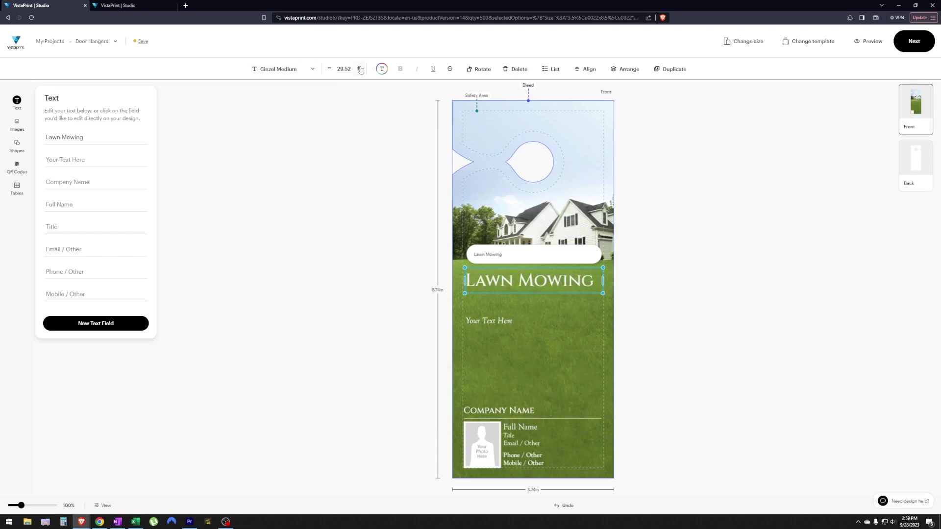
pyautogui.click(359, 68)
pyautogui.click(360, 69)
pyautogui.click(359, 69)
pyautogui.click(360, 69)
pyautogui.click(359, 69)
pyautogui.click(360, 68)
pyautogui.click(359, 69)
pyautogui.click(359, 69)
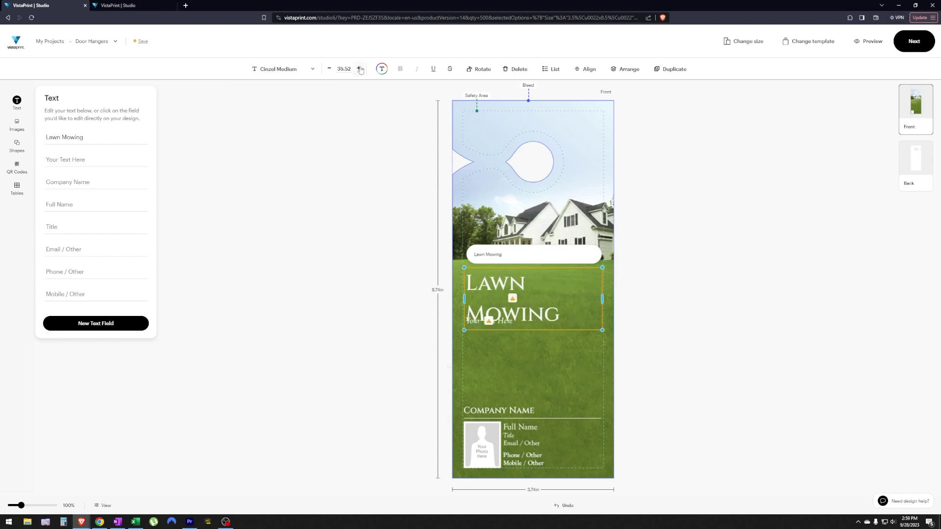
pyautogui.click(360, 68)
pyautogui.click(359, 69)
pyautogui.click(360, 68)
pyautogui.click(360, 69)
pyautogui.click(359, 68)
pyautogui.click(359, 69)
pyautogui.click(360, 68)
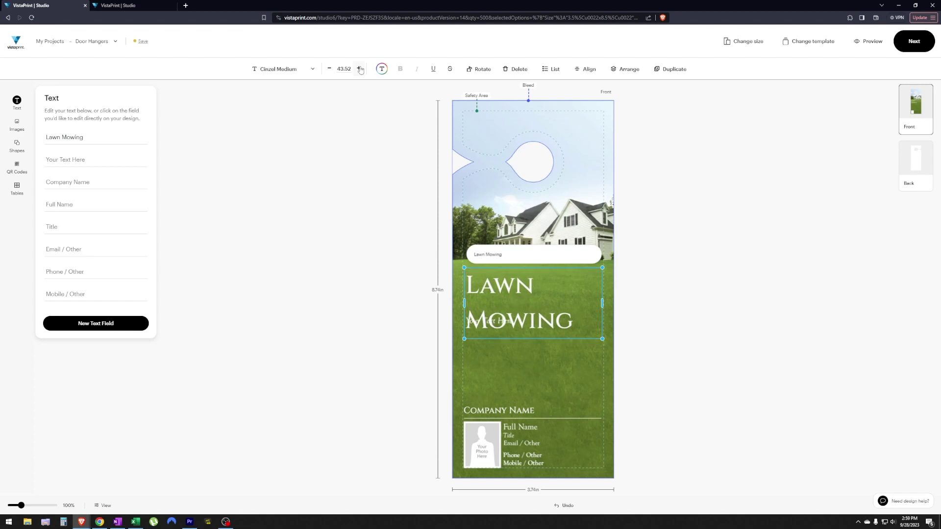
pyautogui.click(359, 69)
pyautogui.click(359, 69)
pyautogui.click(359, 69)
pyautogui.click(360, 69)
pyautogui.click(360, 69)
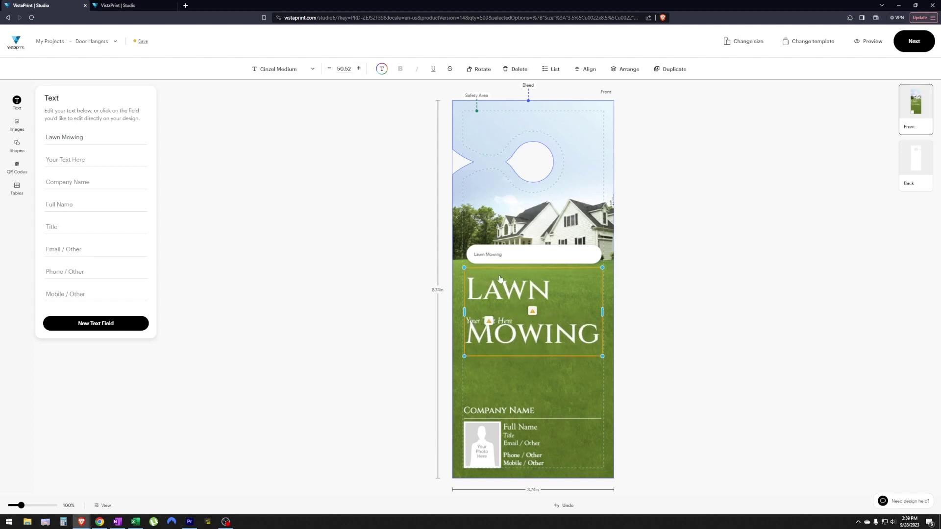
# Check the headline's formatting in the "Instant Quote V1" design open in the other tab, and return to the current design
pyautogui.click(129, 6)
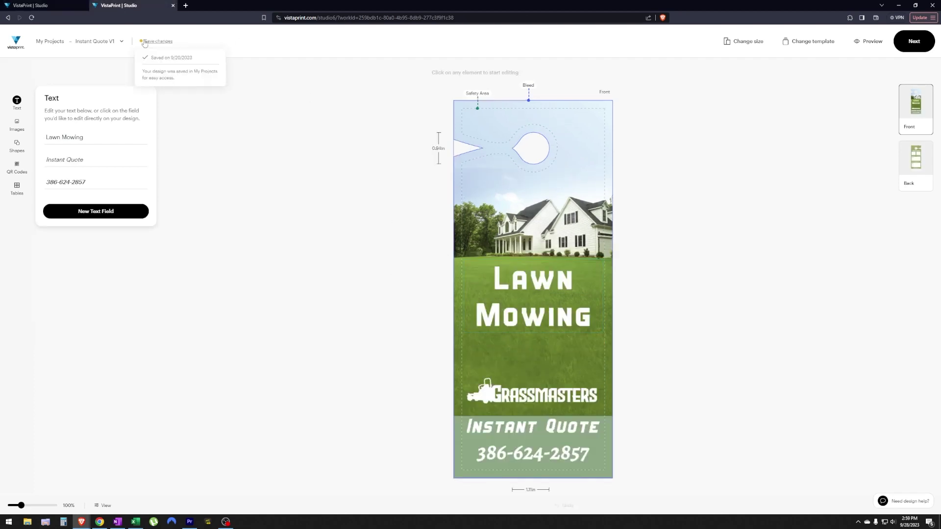
pyautogui.click(537, 288)
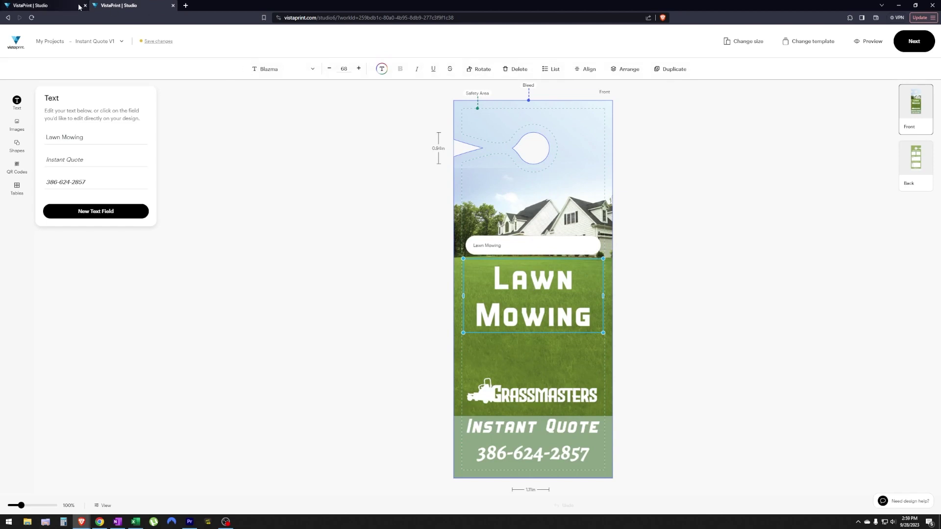
pyautogui.click(54, 5)
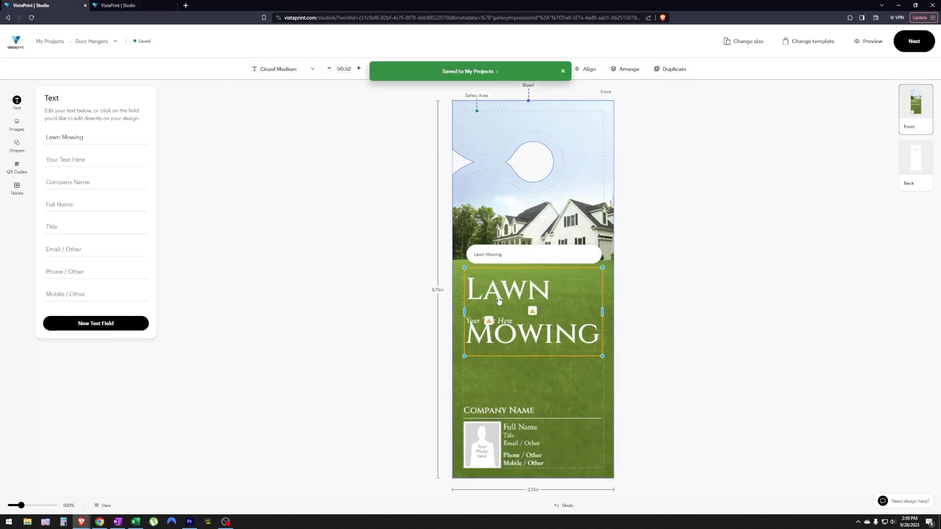
# Delete the "Your Text Here" placeholder overlapping the headline, and place the headline on the grass just below the house
pyautogui.moveTo(505, 284); pyautogui.dragTo(495, 211)
pyautogui.click(485, 321)
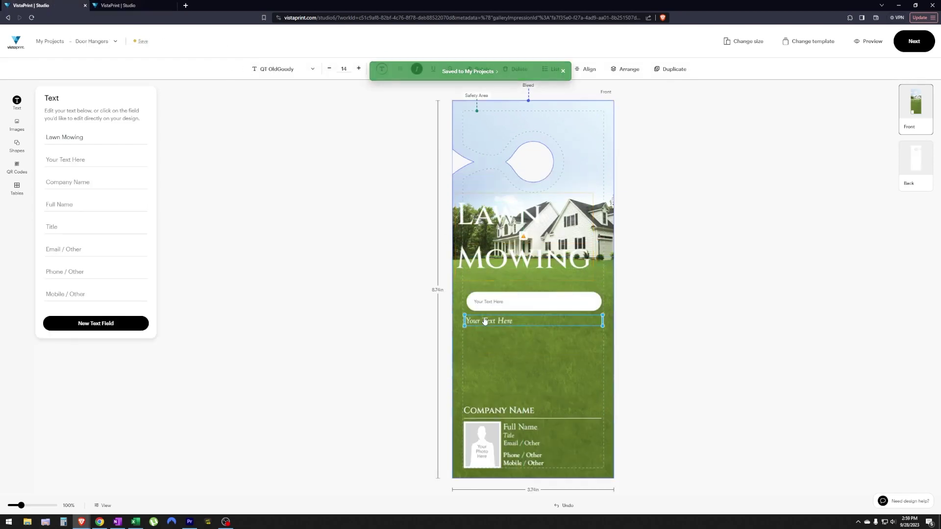
pyautogui.click(518, 69)
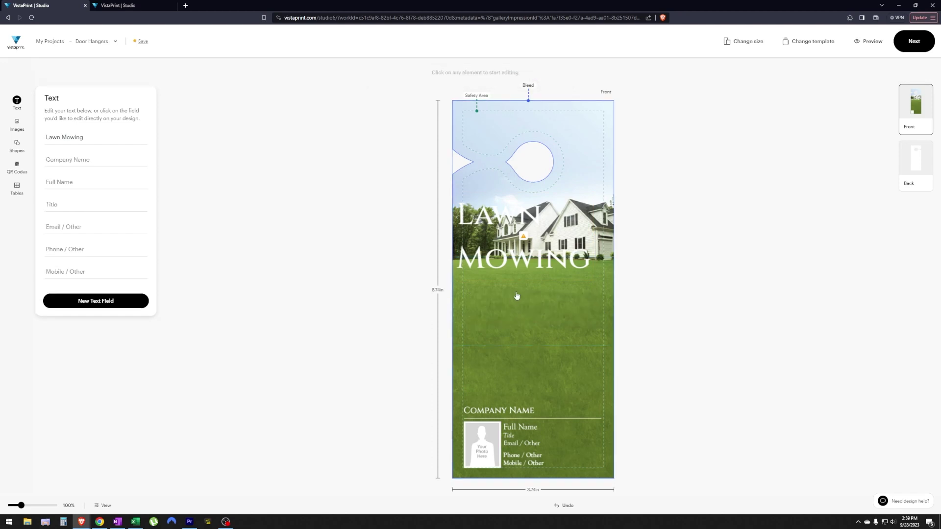
pyautogui.moveTo(514, 273); pyautogui.dragTo(520, 343)
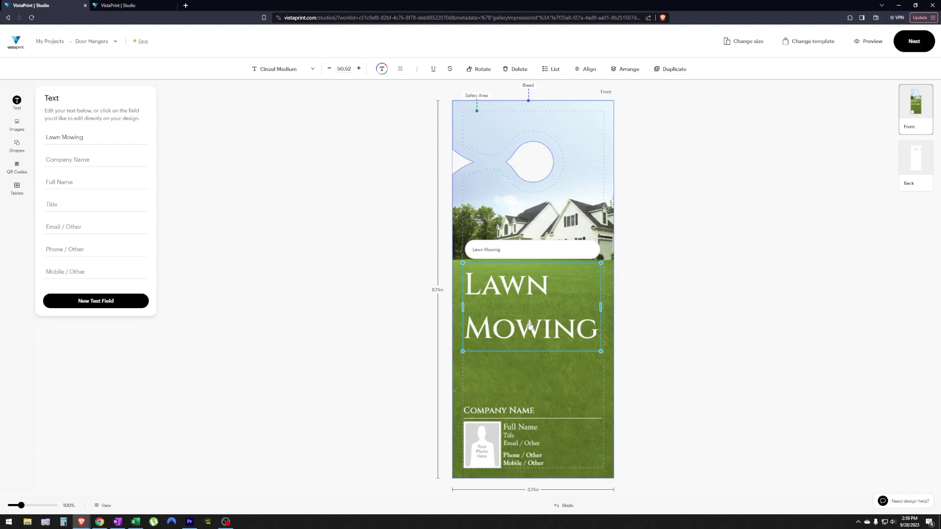
pyautogui.click(554, 371)
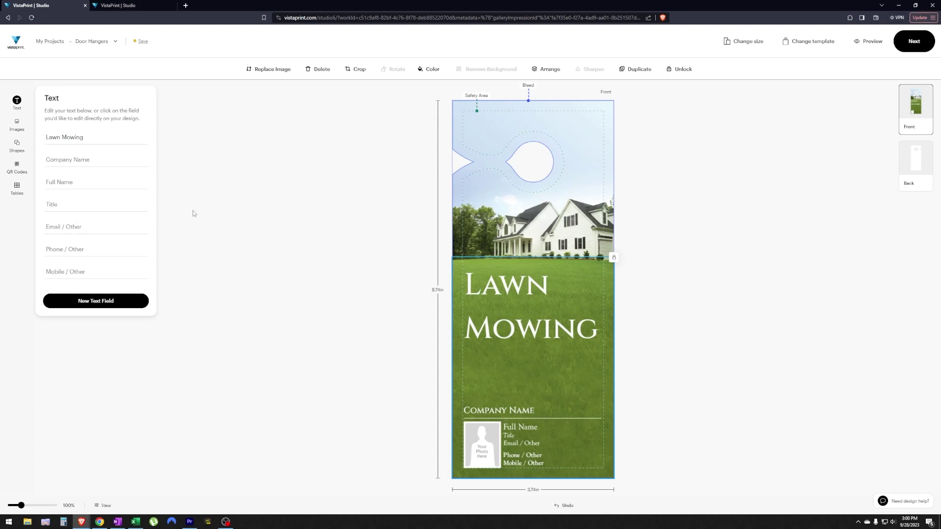
# Place the uploaded white Grassmasters logo beneath the headline, sized to fit the safety area, and delete the Company Name placeholder
pyautogui.click(16, 125)
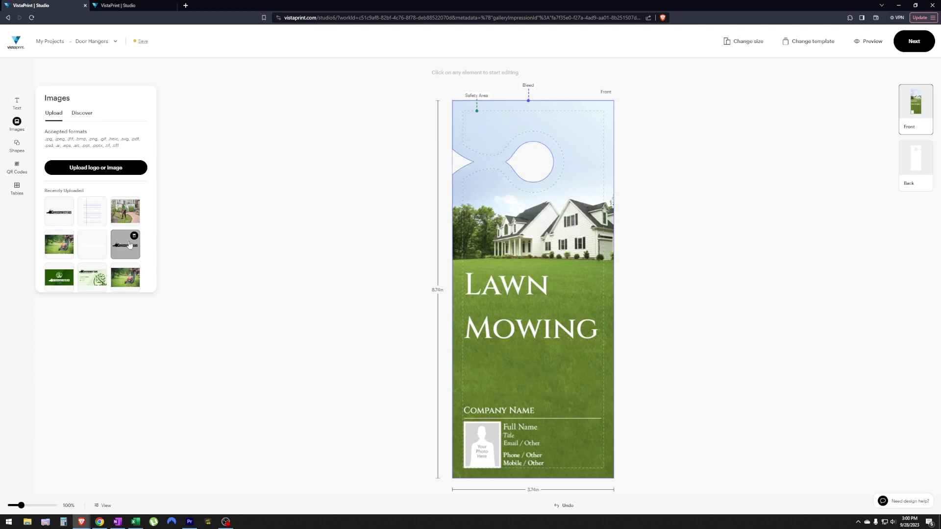
pyautogui.moveTo(95, 252); pyautogui.dragTo(605, 402)
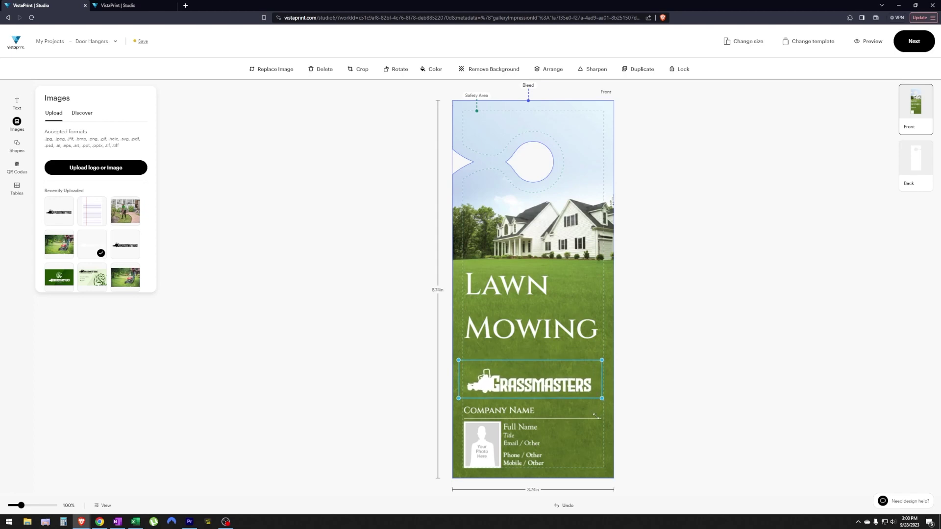
pyautogui.moveTo(517, 386); pyautogui.dragTo(523, 387)
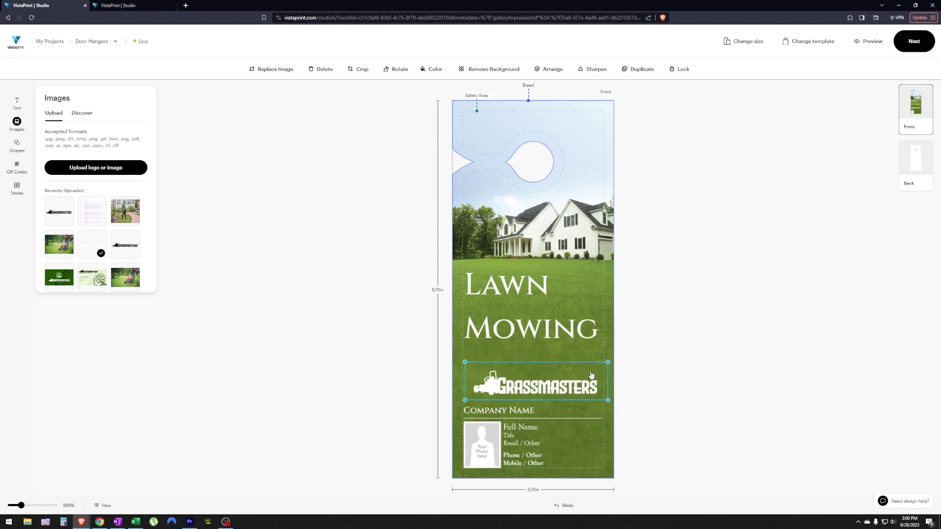
pyautogui.moveTo(609, 361); pyautogui.dragTo(602, 364)
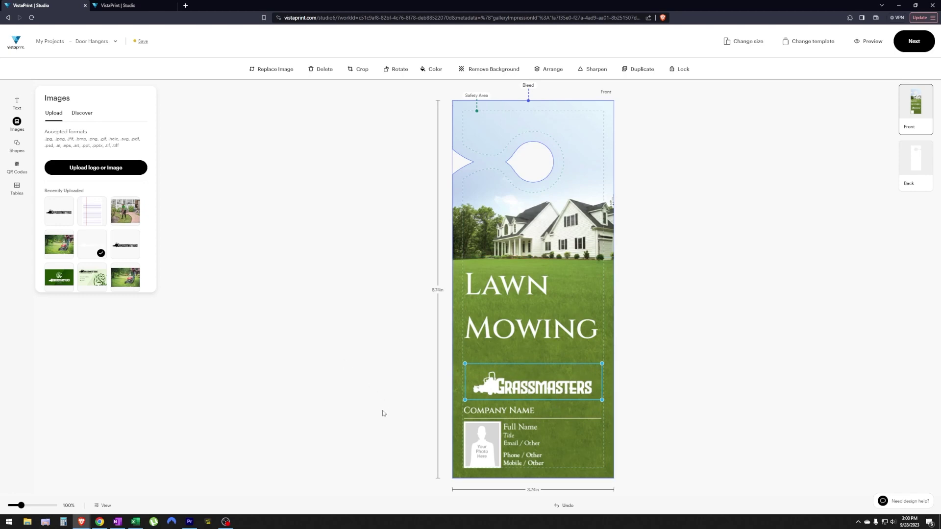
pyautogui.click(492, 406)
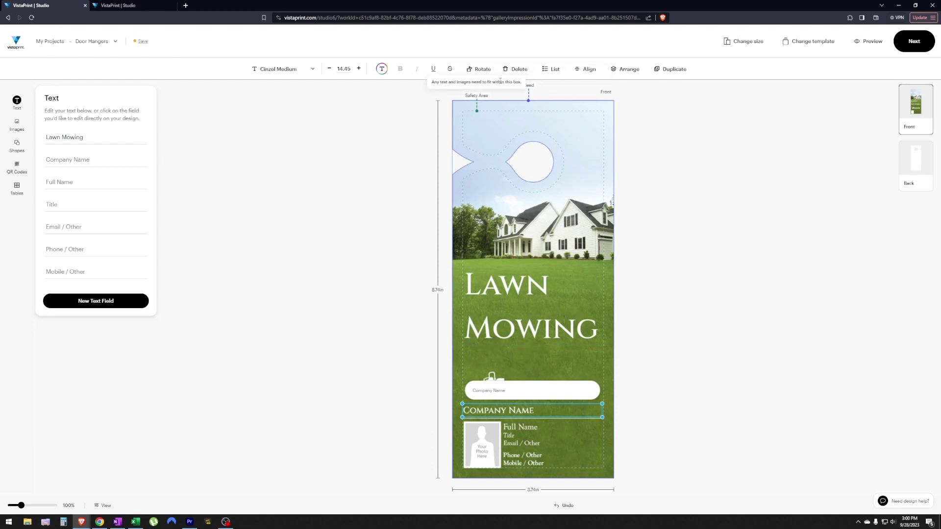
pyautogui.press('Delete')
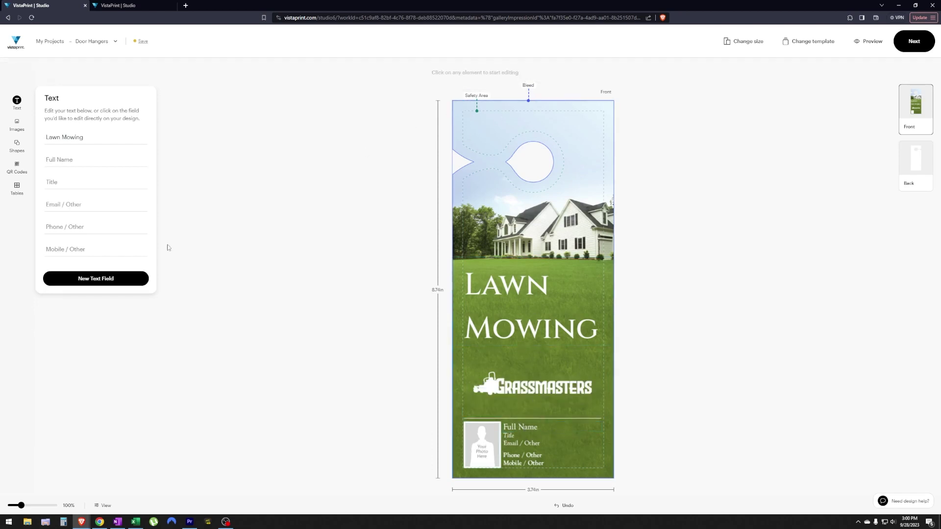
# Add a square shape and stretch it into a full-width band over the contact details at the foot of the hanger
pyautogui.click(17, 146)
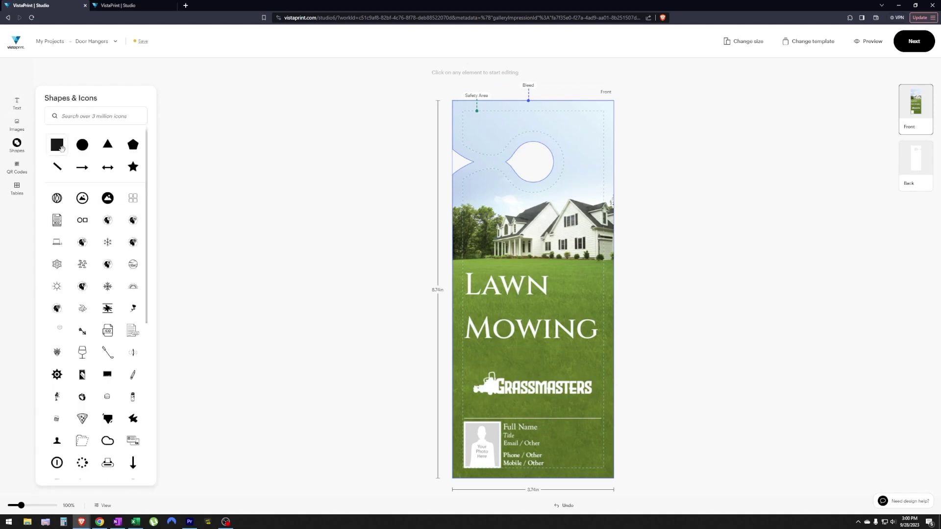
pyautogui.click(61, 148)
pyautogui.moveTo(458, 110); pyautogui.dragTo(614, 479)
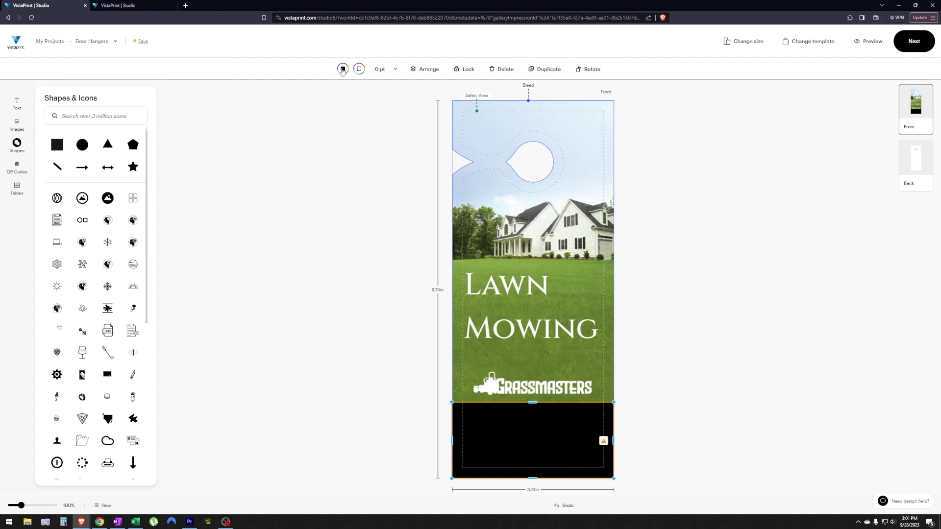
# Fill the band at the hanger's foot with a green sampled from the lawn in the background image
pyautogui.click(342, 69)
pyautogui.click(80, 174)
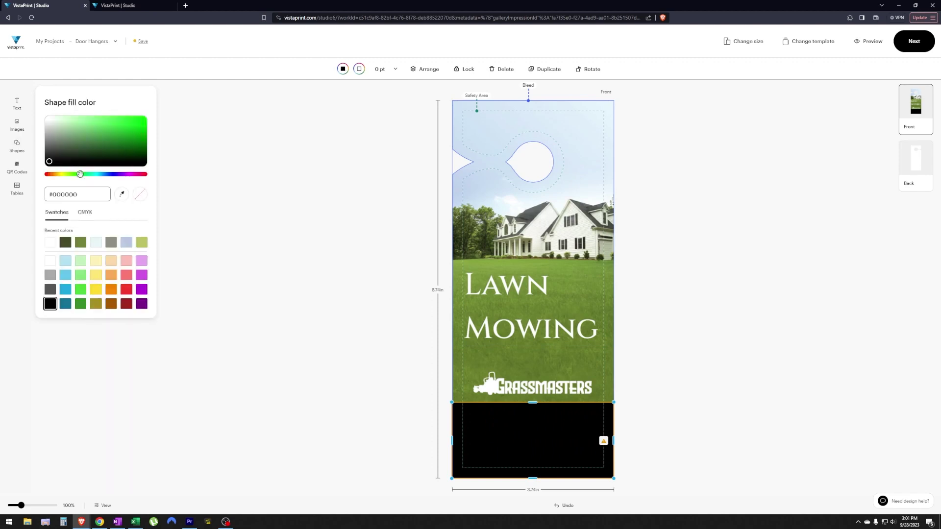
pyautogui.click(122, 194)
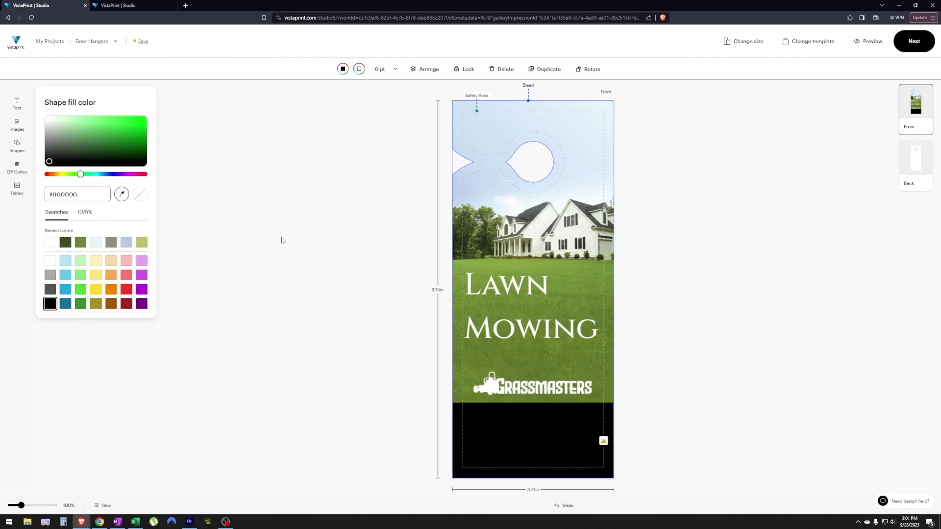
pyautogui.click(562, 291)
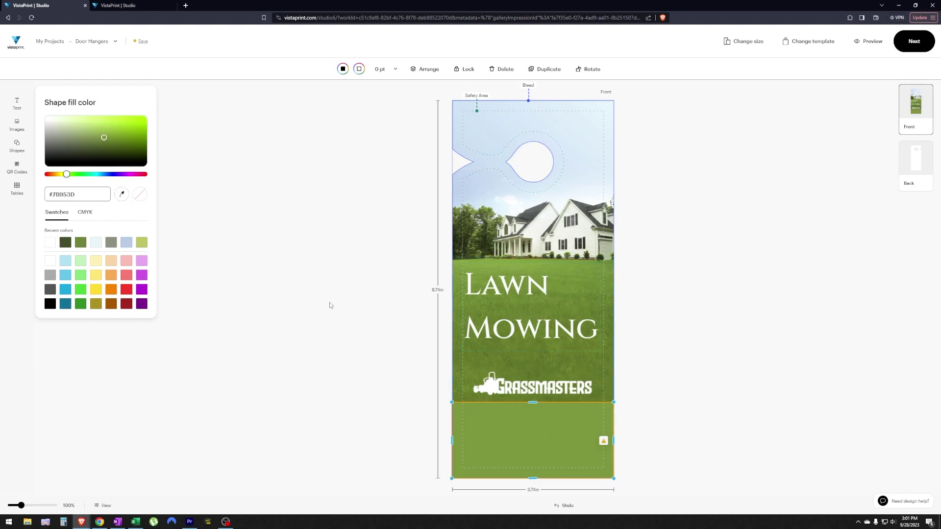
pyautogui.click(355, 320)
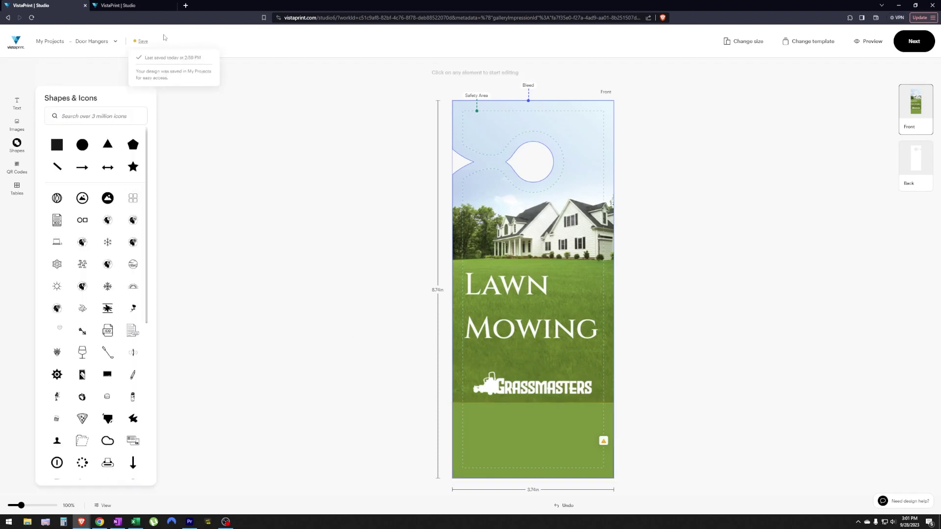
# Add a new text field, scale it down to a single line, and place it on the green band below the logo
pyautogui.click(112, 7)
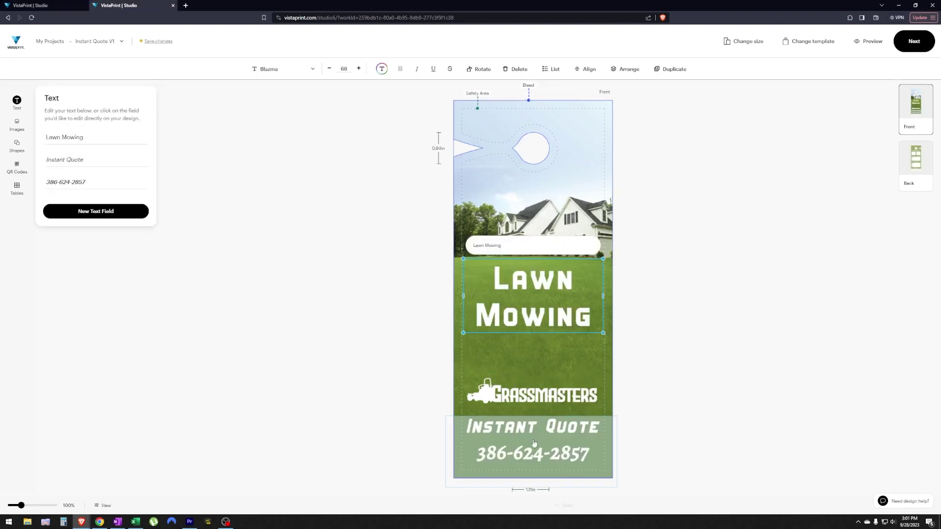
pyautogui.click(34, 5)
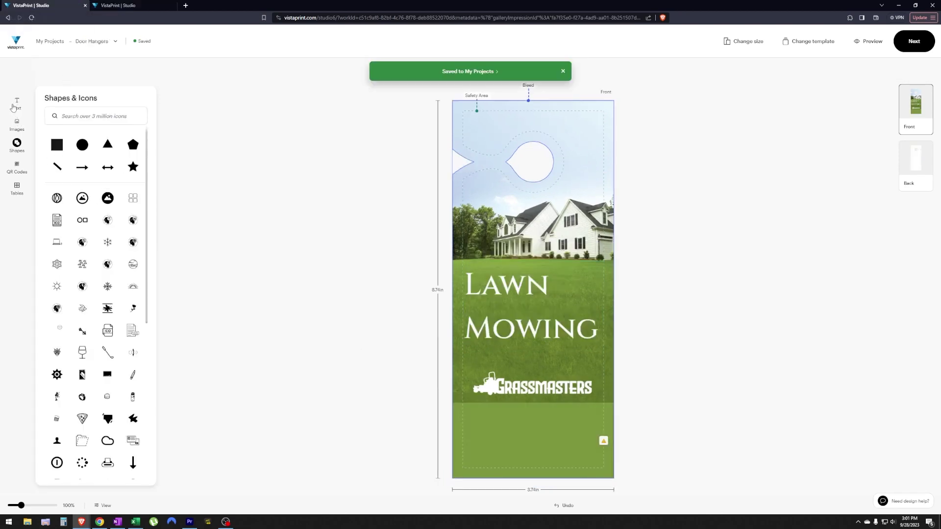
pyautogui.click(17, 103)
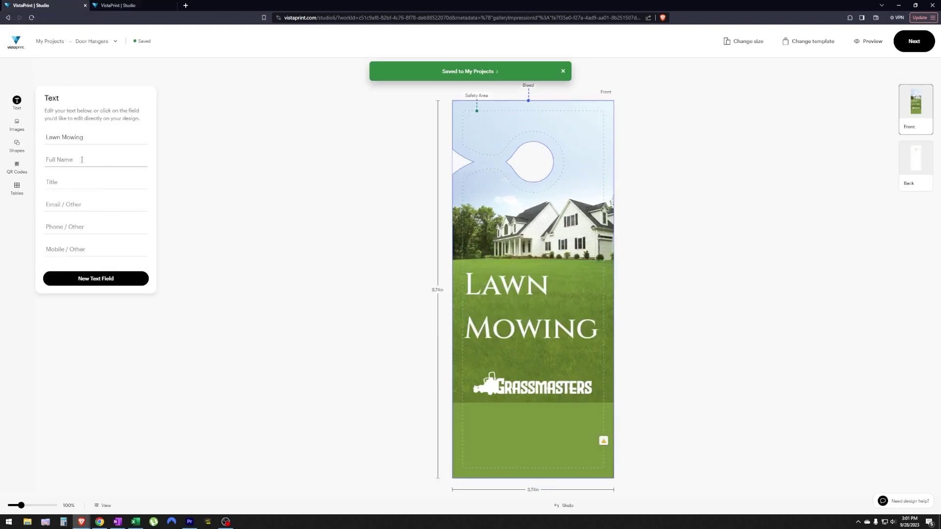
pyautogui.click(106, 281)
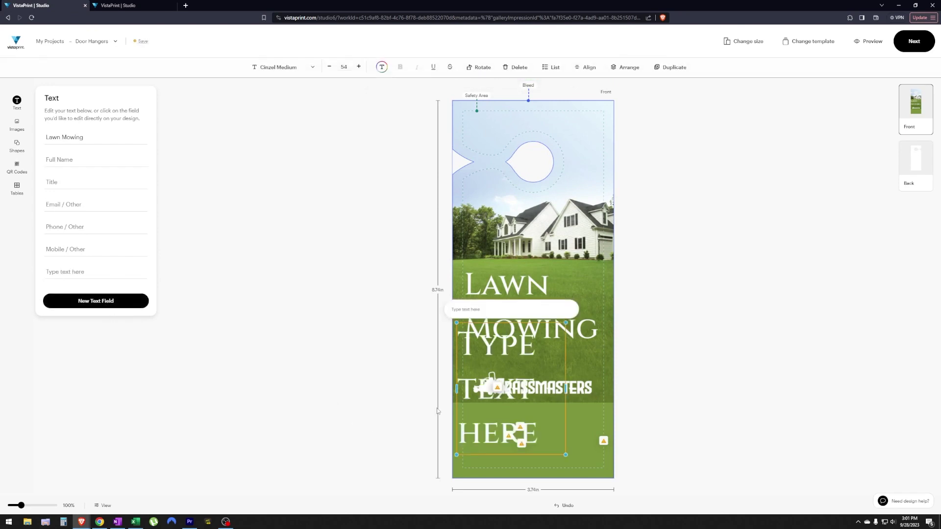
pyautogui.moveTo(565, 323); pyautogui.dragTo(596, 418)
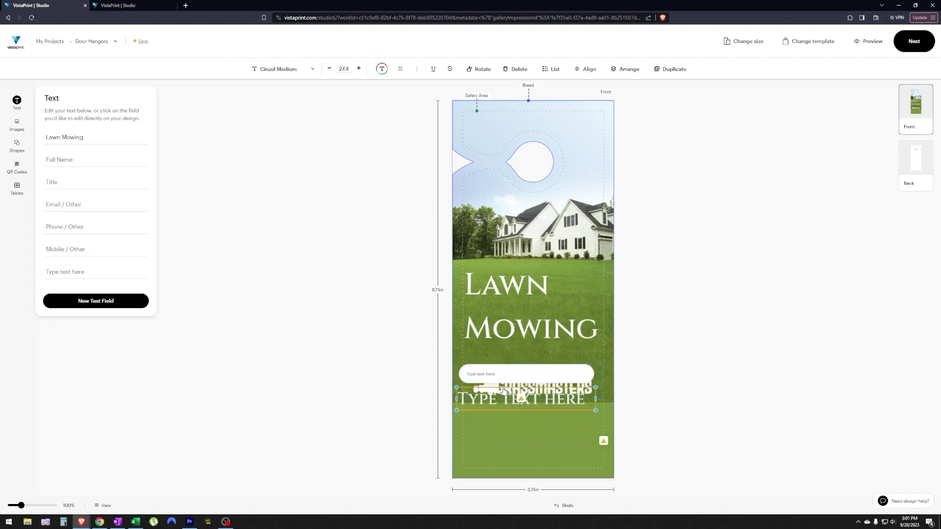
pyautogui.click(503, 391)
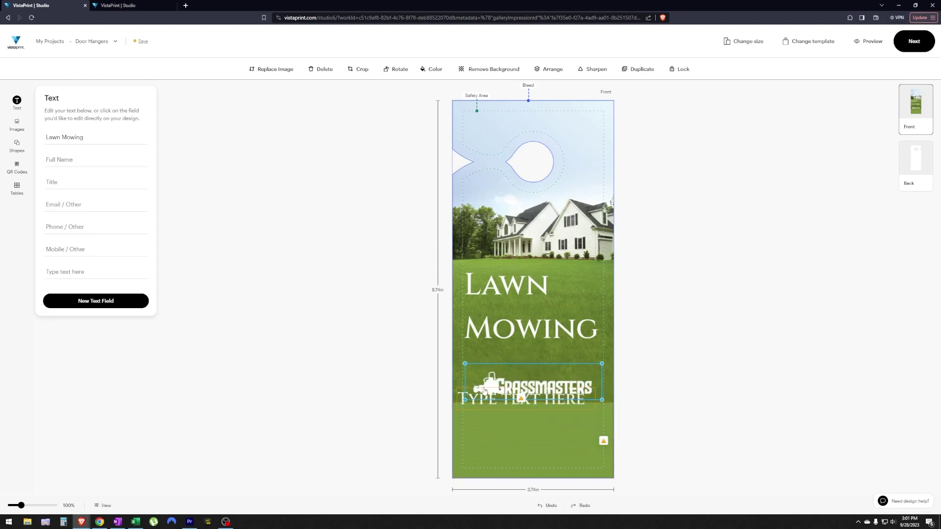
pyautogui.moveTo(470, 405); pyautogui.dragTo(487, 421)
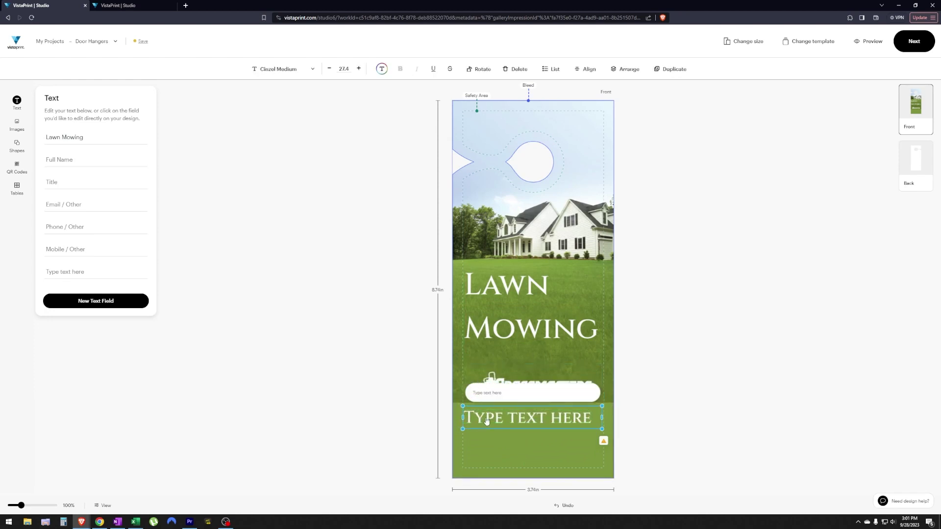
# Enter "instant quote" with the business phone number on a second line, and narrow the text box slightly within the safety area
pyautogui.click(507, 393)
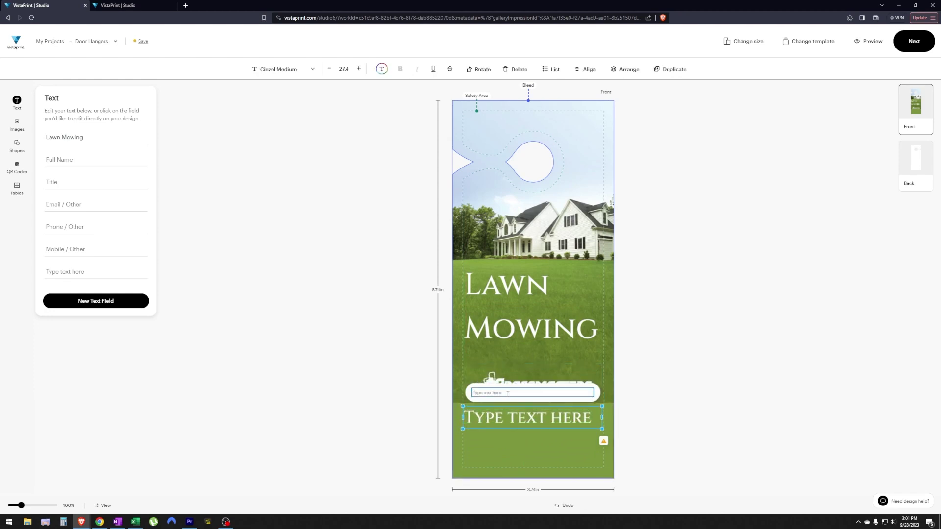
pyautogui.write('instan')
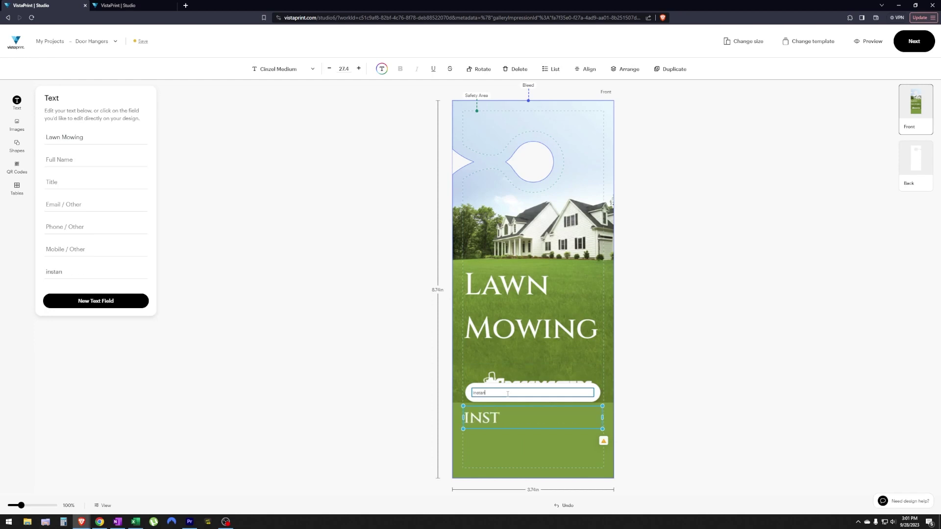
pyautogui.write('t')
pyautogui.write(' quote')
pyautogui.press('Return')
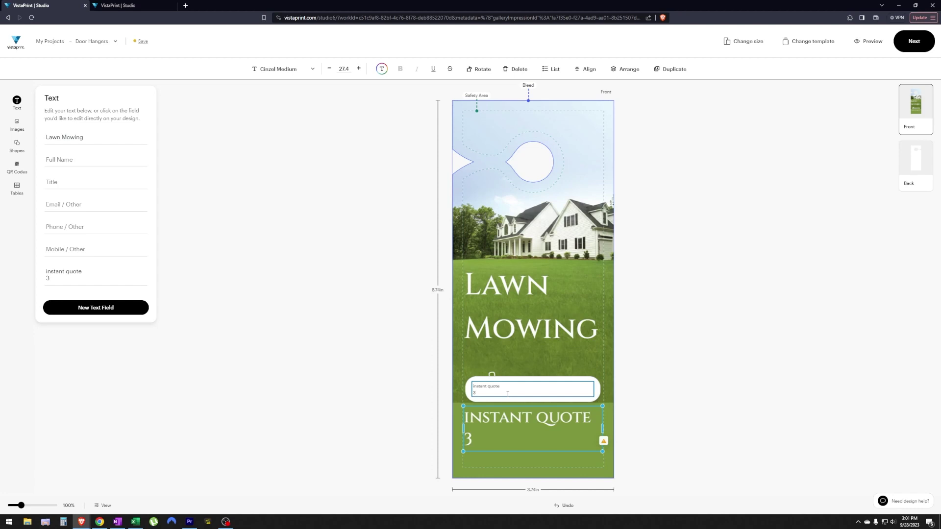
pyautogui.write('333-333-')
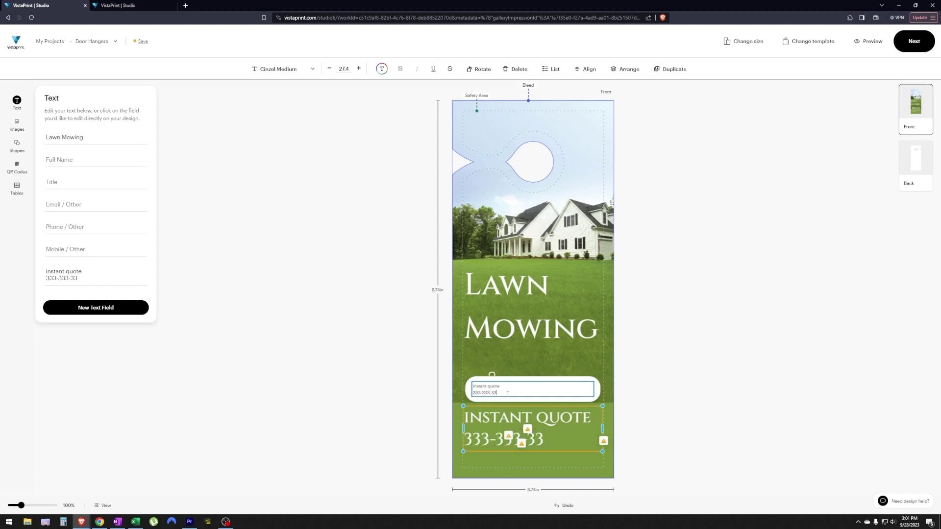
pyautogui.write('33')
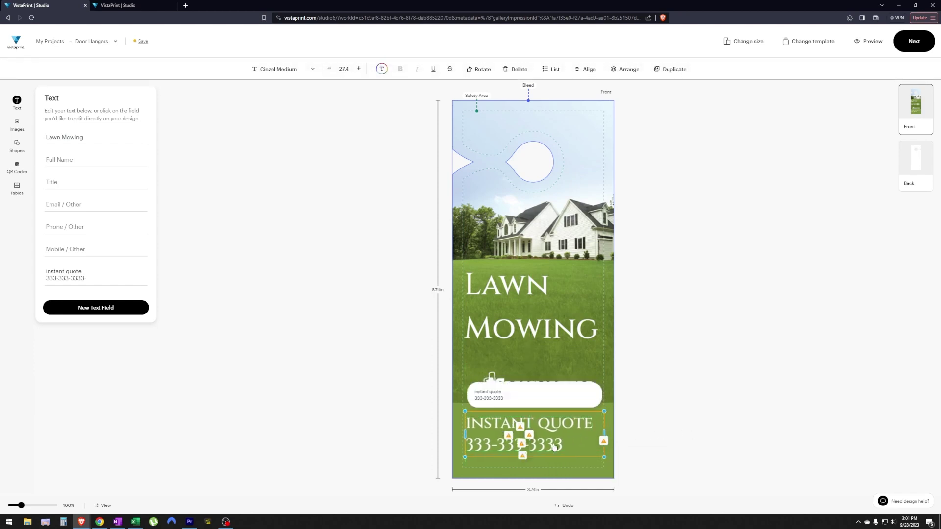
pyautogui.moveTo(602, 433); pyautogui.dragTo(596, 433)
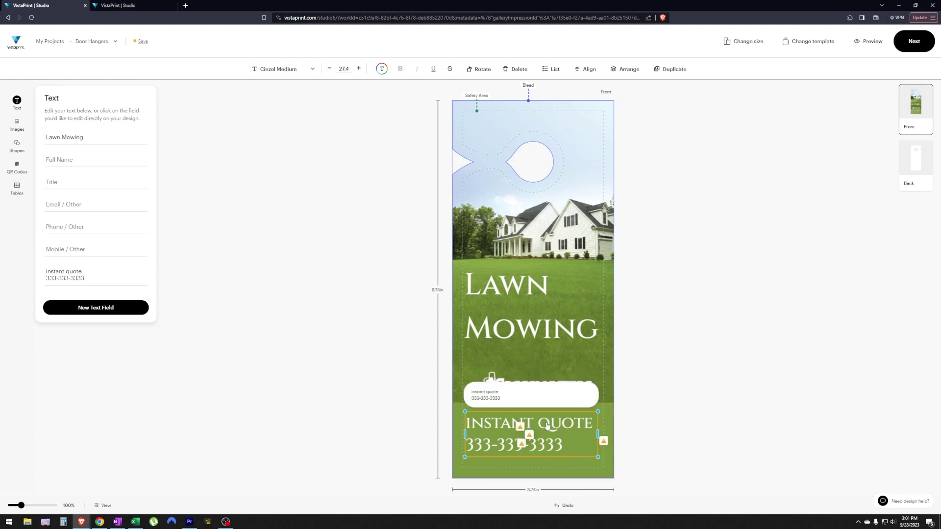
pyautogui.moveTo(523, 428)
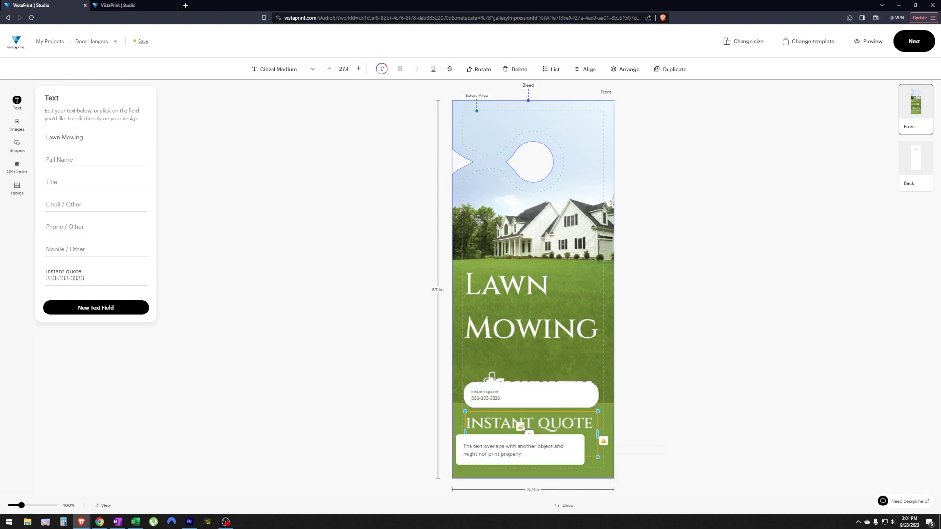
pyautogui.click(732, 425)
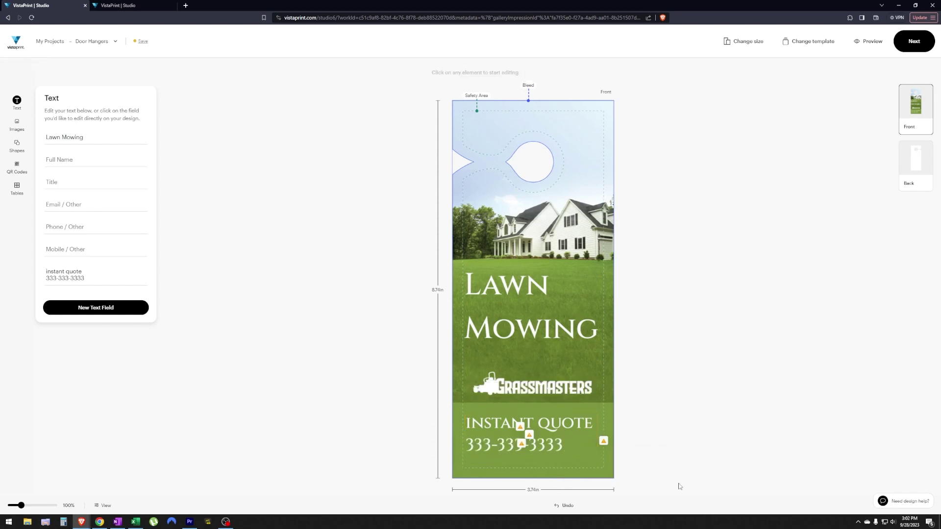
# Send the green band backward to expose the covered placeholders, and move the quote text up over the house
pyautogui.click(594, 413)
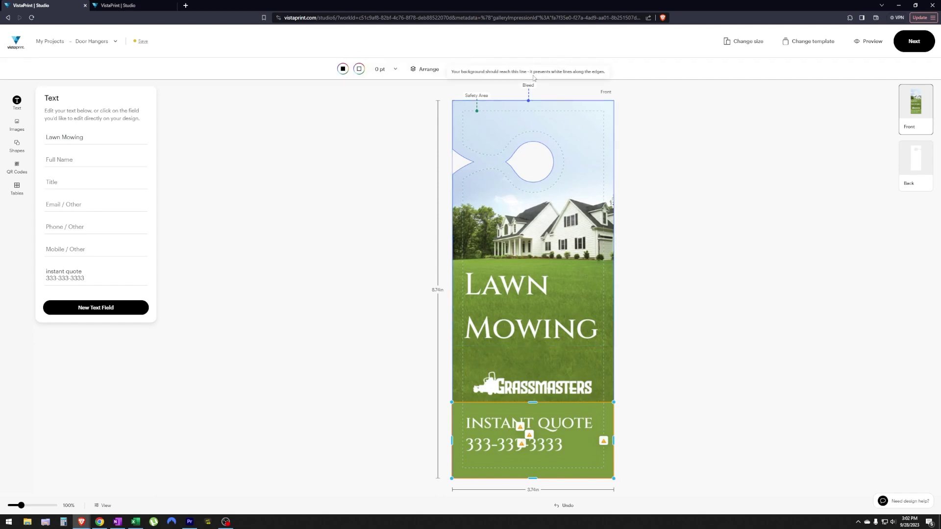
pyautogui.click(429, 69)
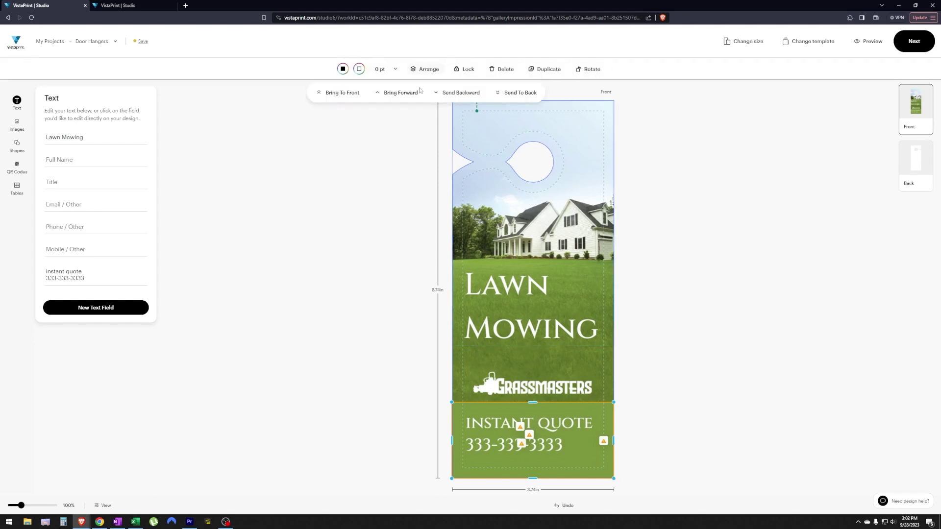
pyautogui.click(455, 95)
pyautogui.moveTo(570, 421); pyautogui.dragTo(561, 216)
# Delete the Full Name, Email, Phone and Mobile placeholders together, and move the quote text back onto the green band
pyautogui.click(520, 429)
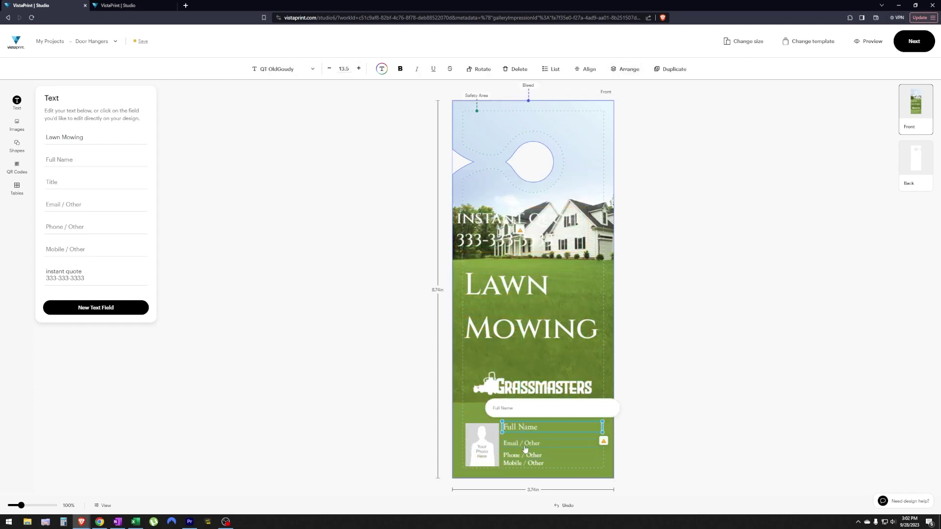
pyautogui.click(527, 455)
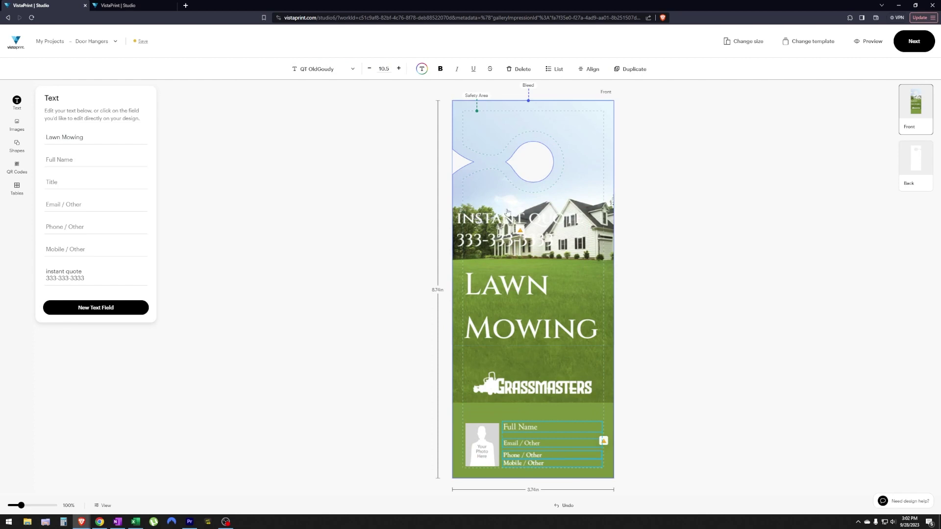
pyautogui.click(520, 69)
pyautogui.moveTo(485, 240); pyautogui.dragTo(496, 439)
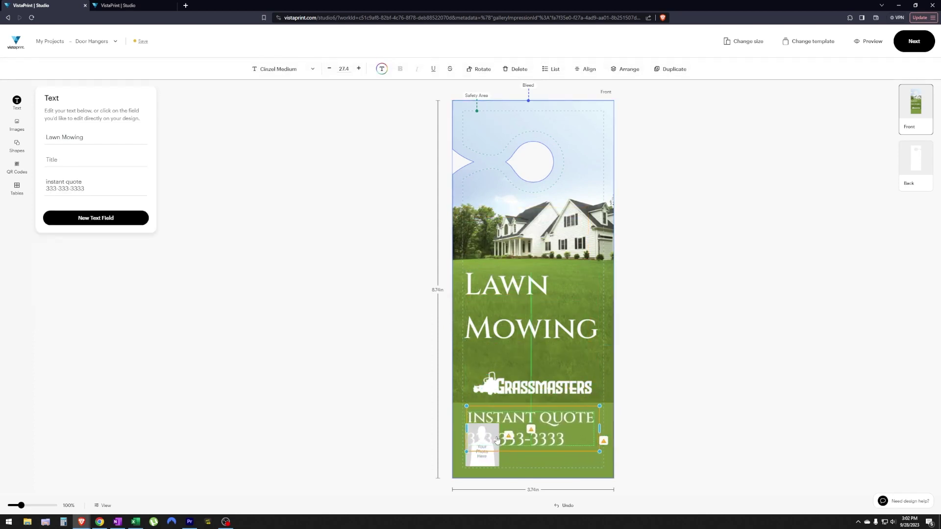
pyautogui.moveTo(549, 424); pyautogui.dragTo(552, 428)
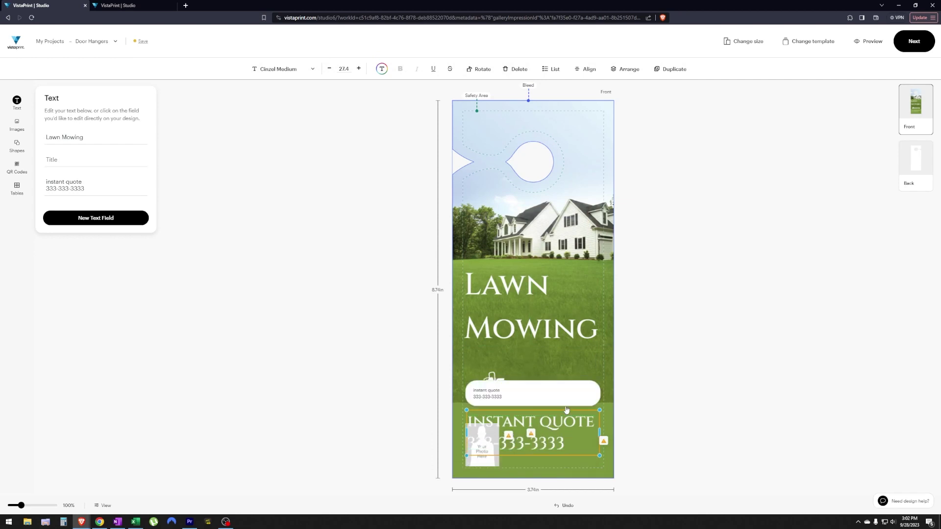
pyautogui.click(572, 414)
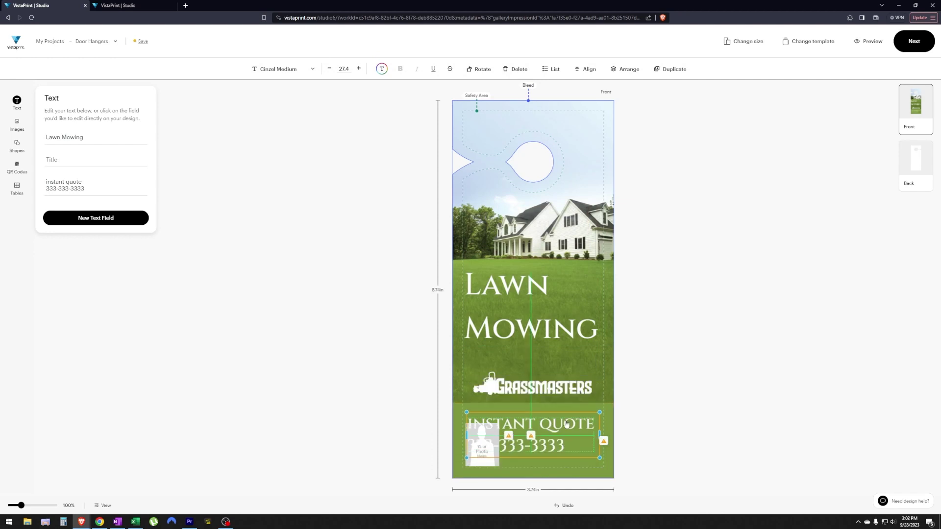
# Bring the green band forward one level so it covers the photo placeholder but stays behind the quote text
pyautogui.click(610, 414)
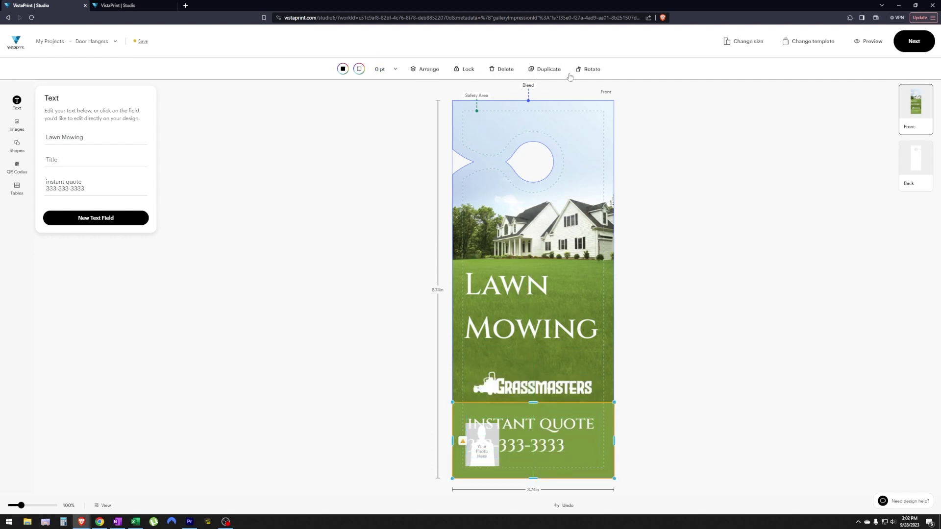
pyautogui.click(430, 70)
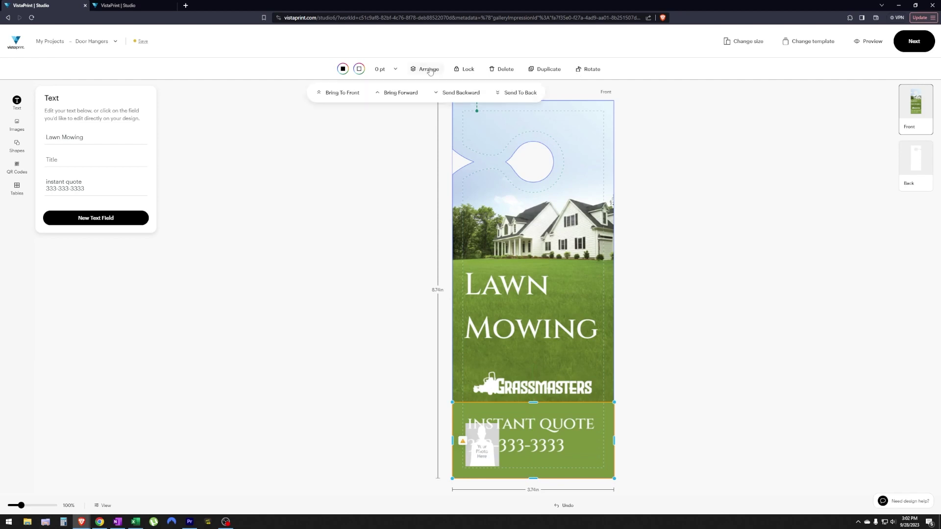
pyautogui.click(396, 93)
pyautogui.click(751, 382)
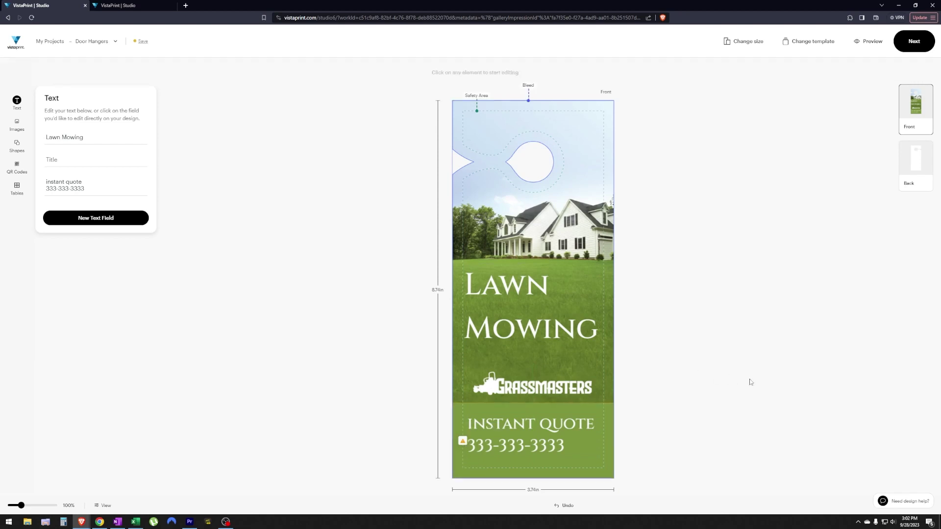
# Center-align the instant quote text and the Lawn Mowing headline within their text boxes
pyautogui.click(590, 435)
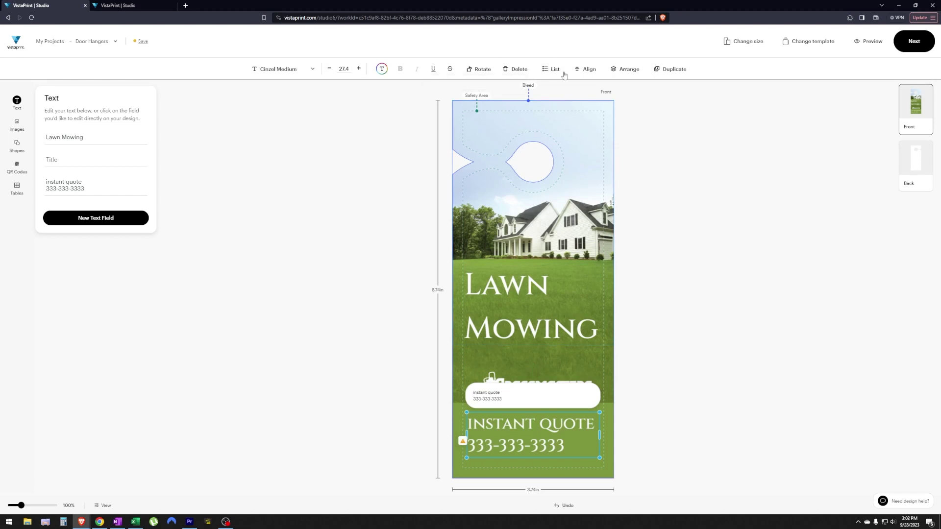
pyautogui.click(588, 70)
pyautogui.click(578, 95)
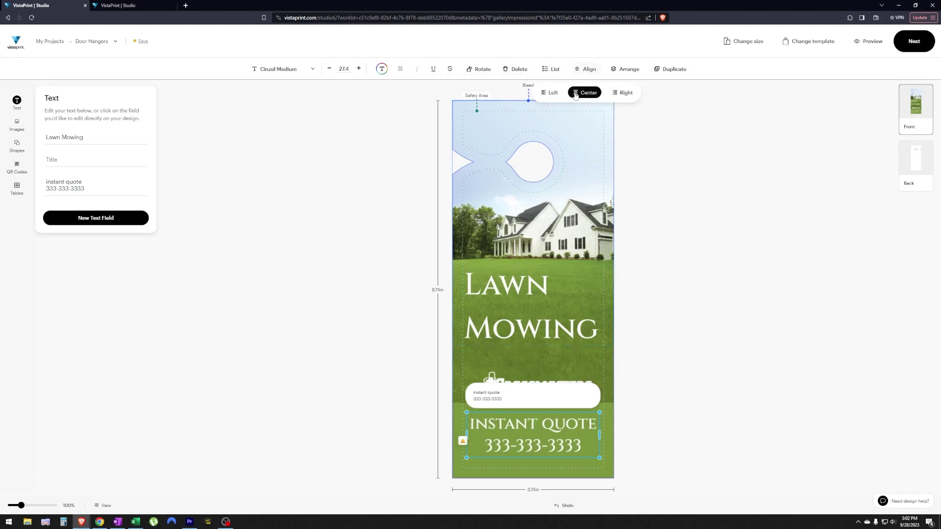
pyautogui.click(729, 431)
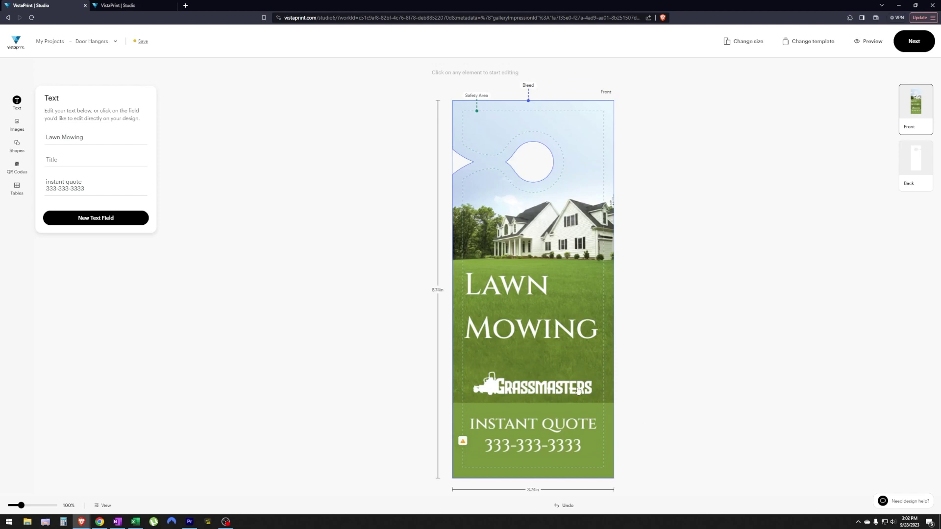
pyautogui.click(512, 292)
pyautogui.click(584, 70)
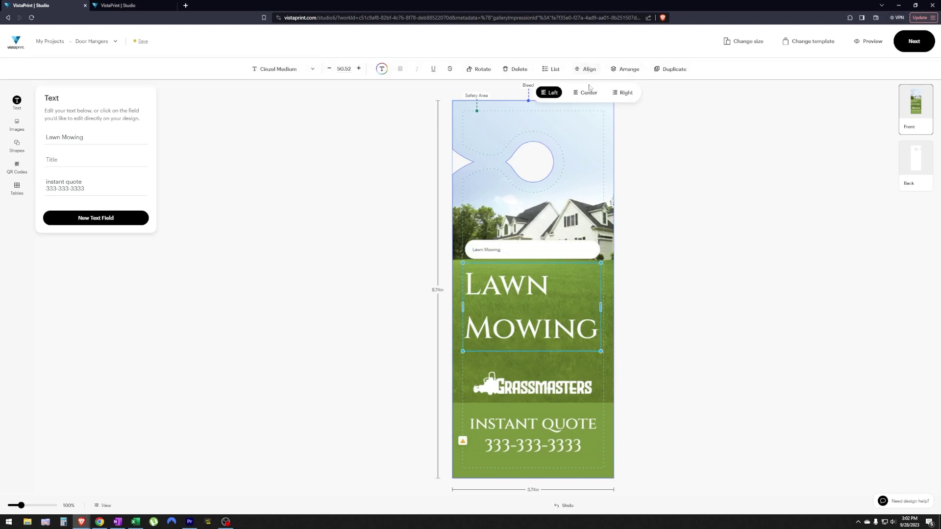
pyautogui.click(591, 93)
pyautogui.click(729, 318)
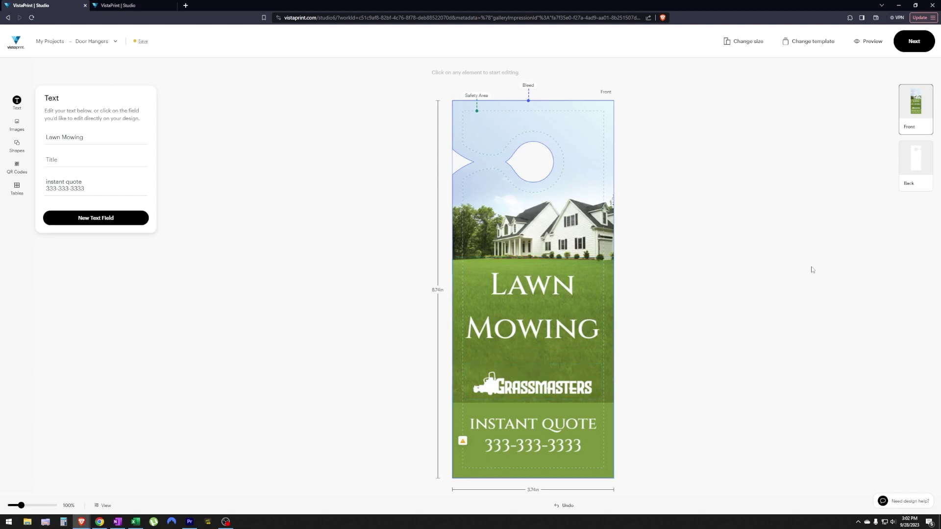
# Add a back side to the door hanger using the matching green template
pyautogui.click(915, 168)
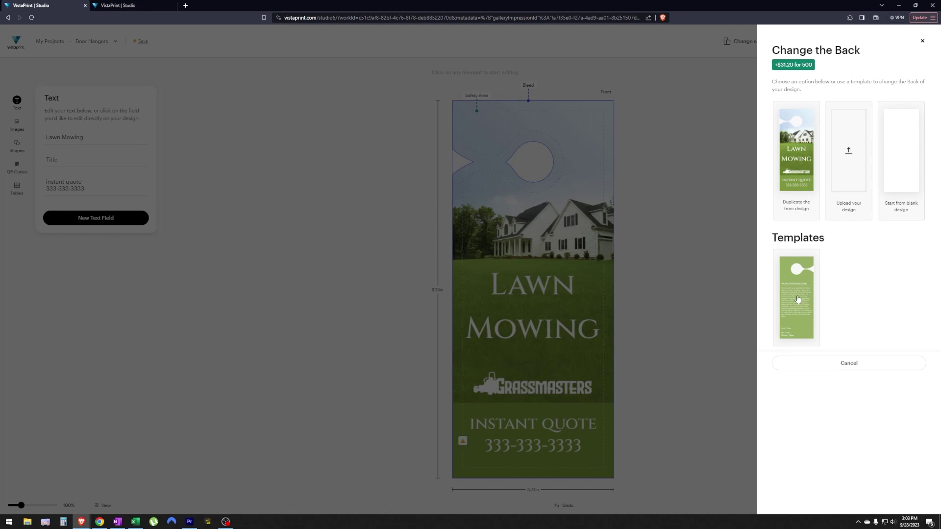
pyautogui.click(797, 298)
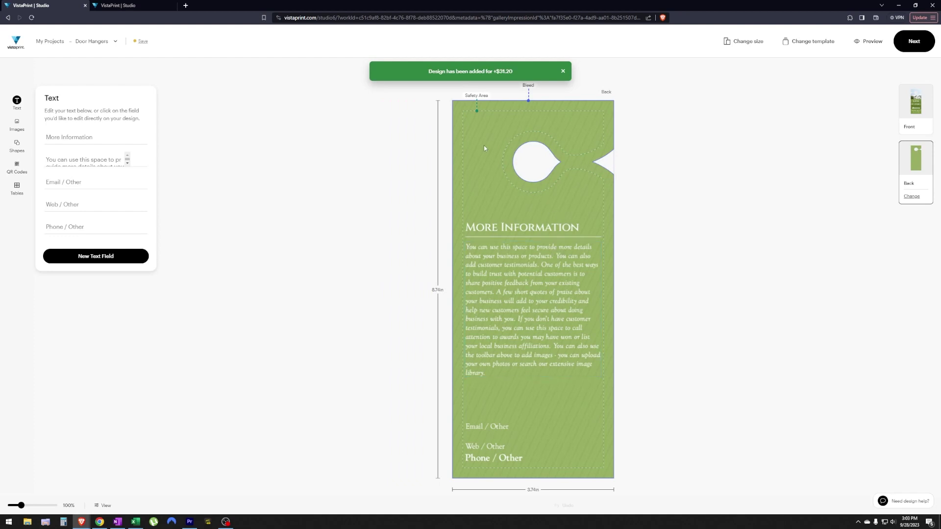
# Delete the More Information heading, the body paragraph and the Email, Web and Phone placeholders from the back side
pyautogui.click(519, 234)
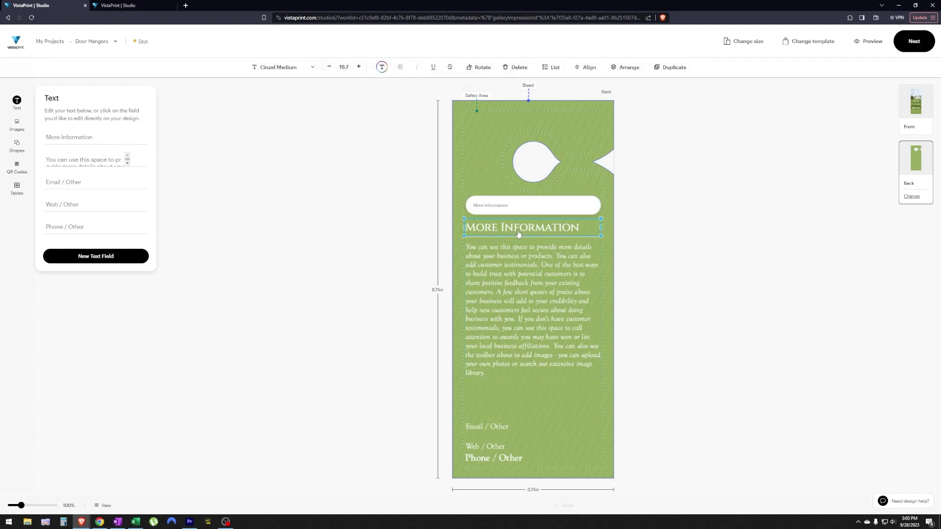
pyautogui.press('Delete')
pyautogui.click(514, 275)
pyautogui.press('Delete')
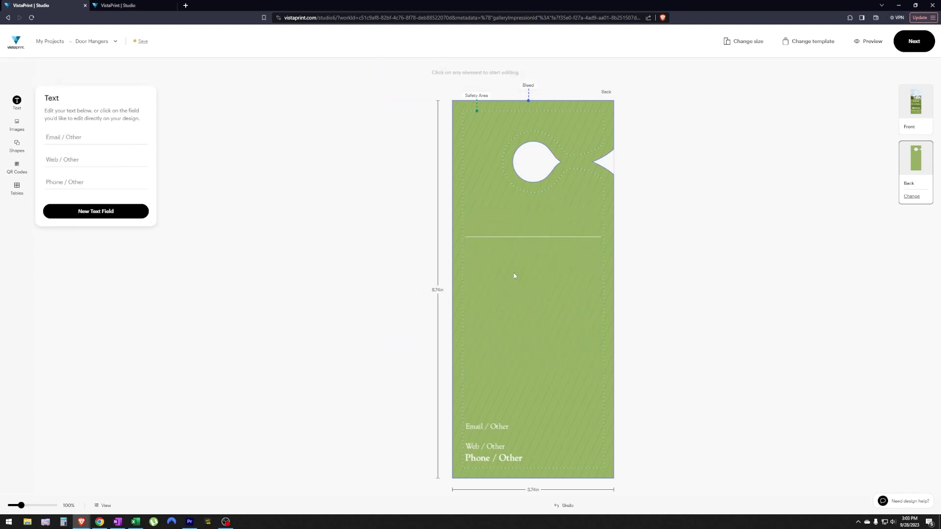
pyautogui.click(504, 238)
pyautogui.click(493, 428)
pyautogui.press('Delete')
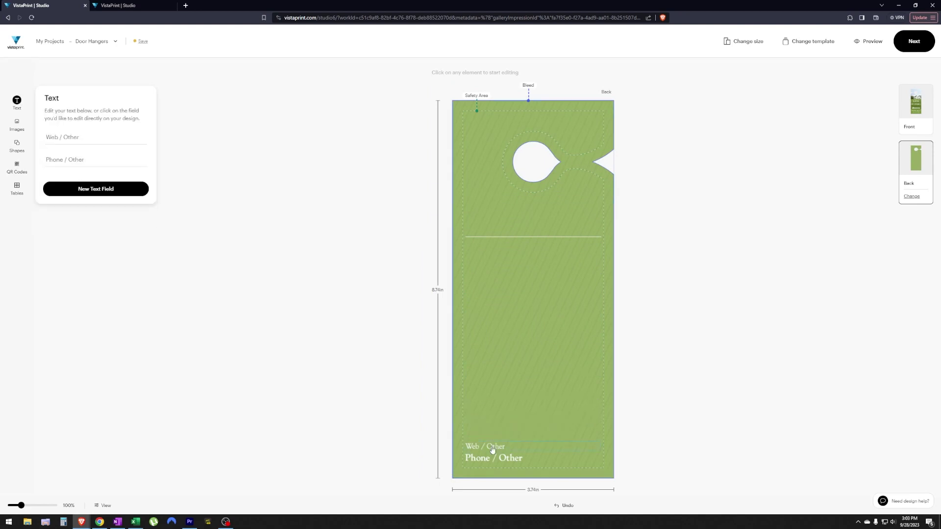
pyautogui.click(485, 446)
pyautogui.press('Delete')
pyautogui.click(494, 458)
pyautogui.press('Delete')
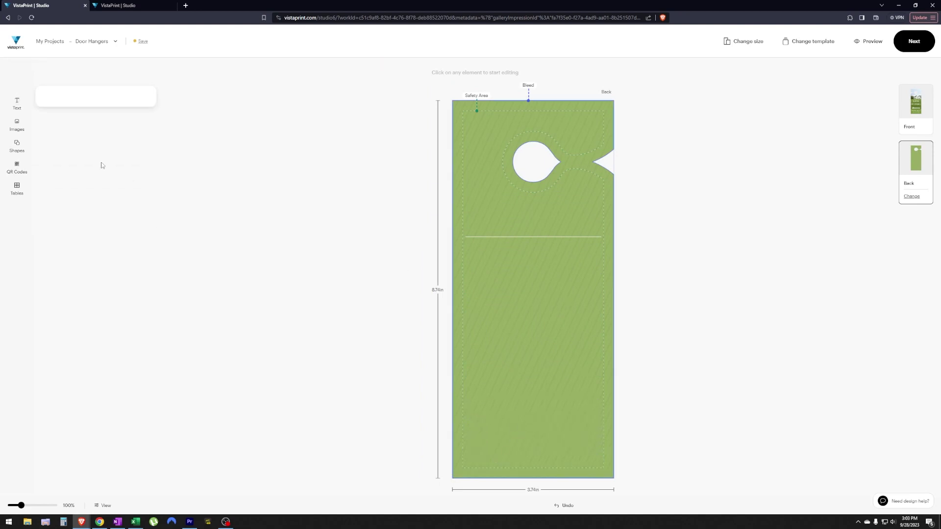
# Add a square shape, enlarge it into a box below the door hole, and place a duplicate box beside it
pyautogui.click(17, 143)
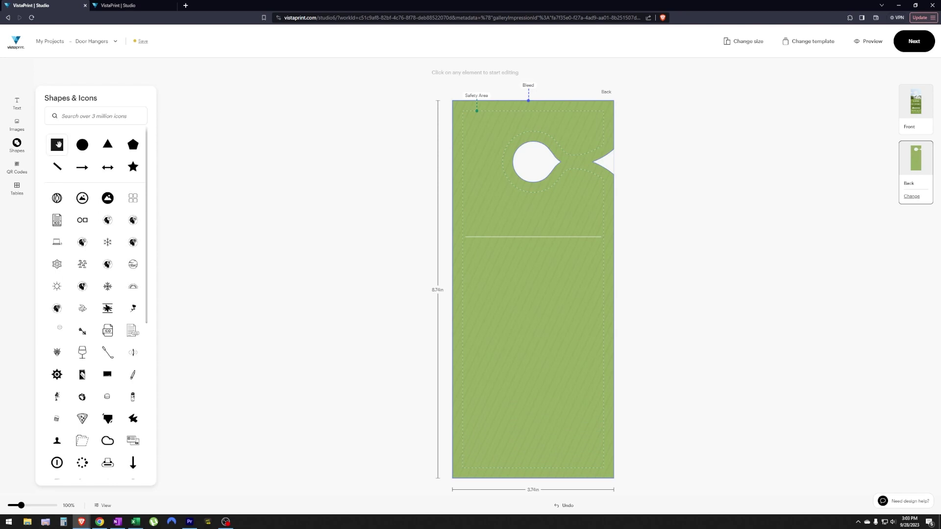
pyautogui.click(57, 145)
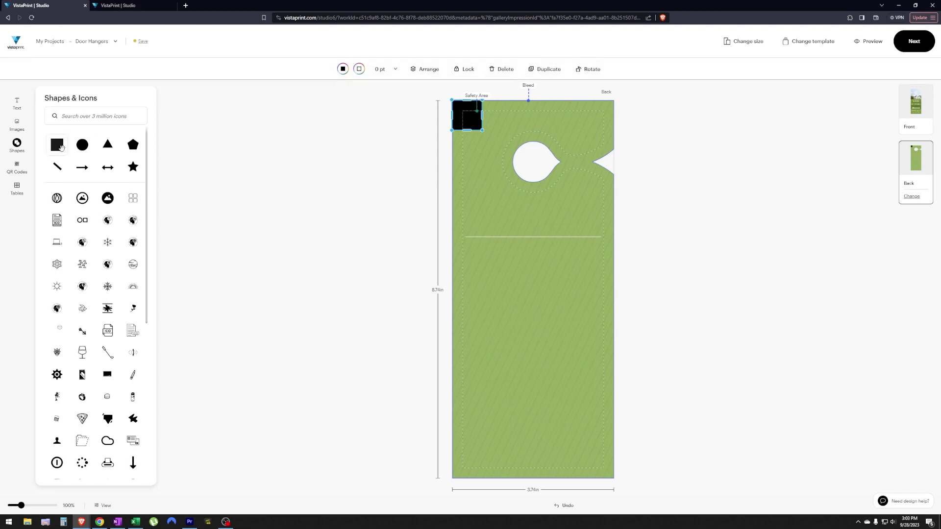
pyautogui.moveTo(463, 107); pyautogui.dragTo(531, 250)
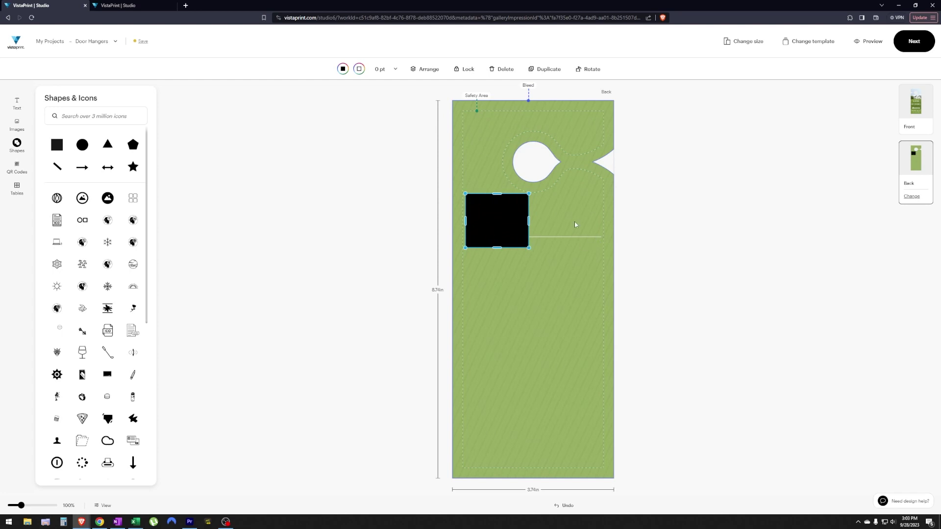
pyautogui.hotkey('ctrl', 'd')
pyautogui.moveTo(515, 241); pyautogui.dragTo(576, 229)
pyautogui.moveTo(508, 219); pyautogui.dragTo(511, 226)
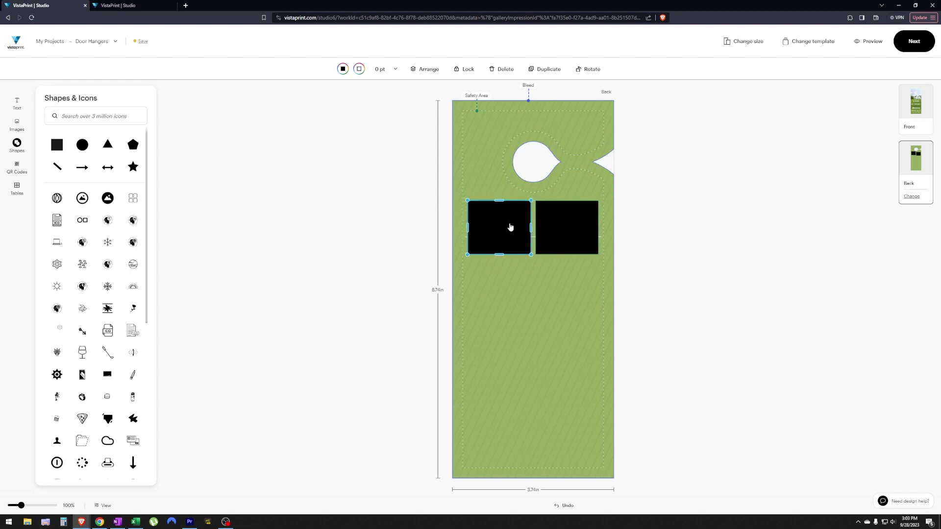
# Fill both boxes on the back side with white
pyautogui.click(342, 69)
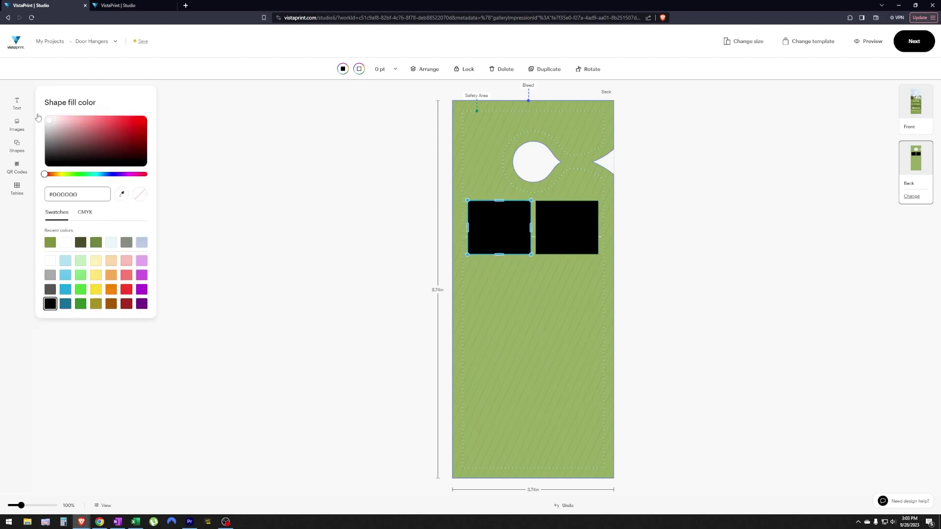
pyautogui.click(50, 261)
pyautogui.click(573, 235)
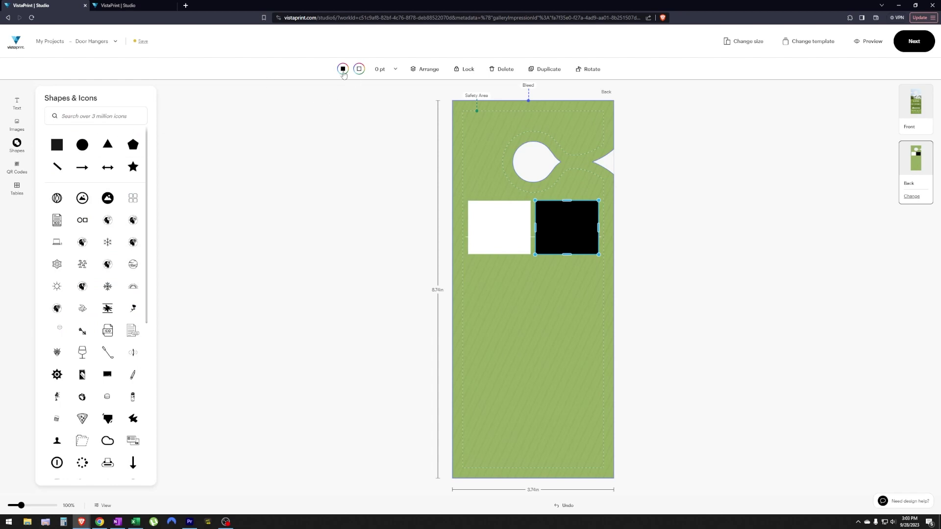
pyautogui.click(343, 68)
pyautogui.click(49, 120)
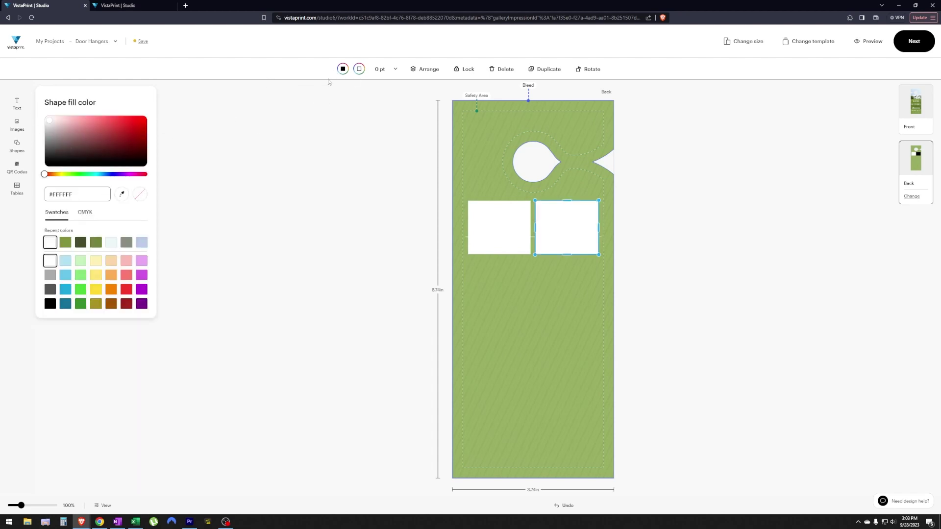
pyautogui.click(519, 279)
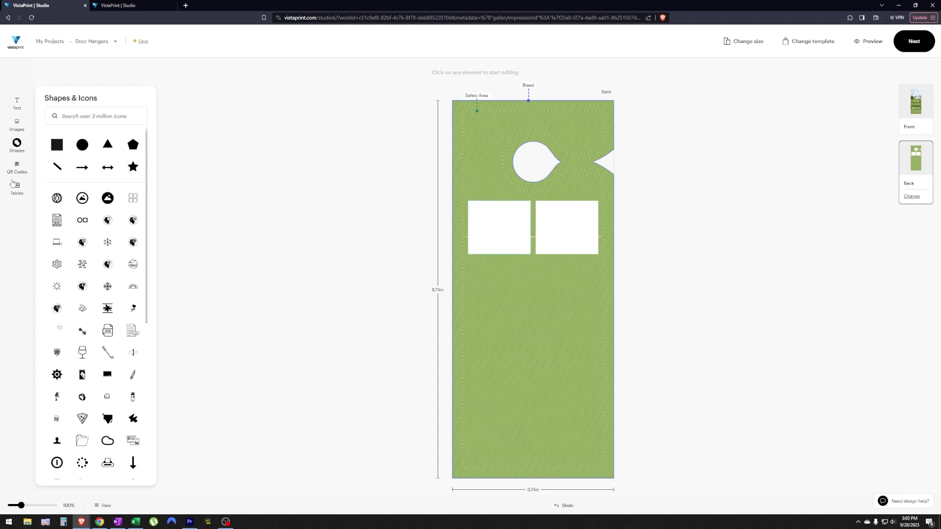
# Add a text field reading "Weekly" and fit its text box to the left box's width, directly beneath that box
pyautogui.click(16, 102)
pyautogui.click(98, 166)
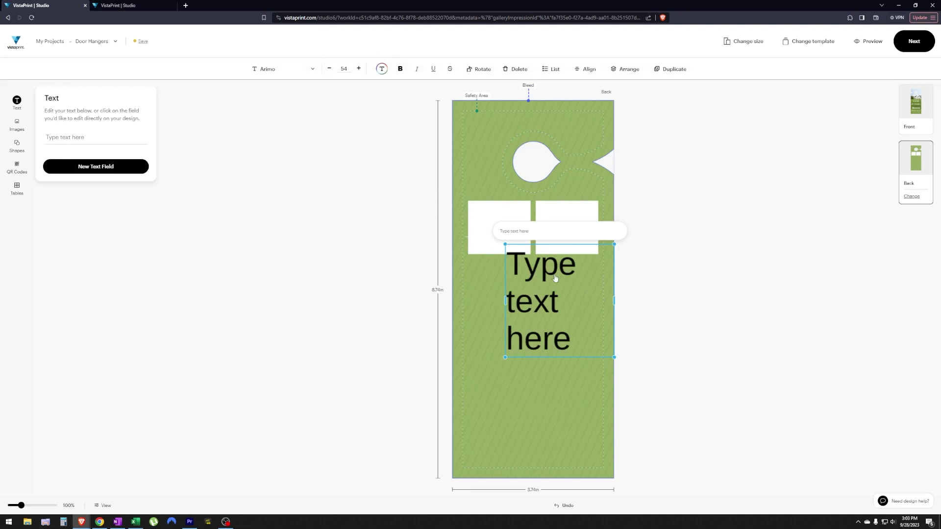
pyautogui.write('Weekly')
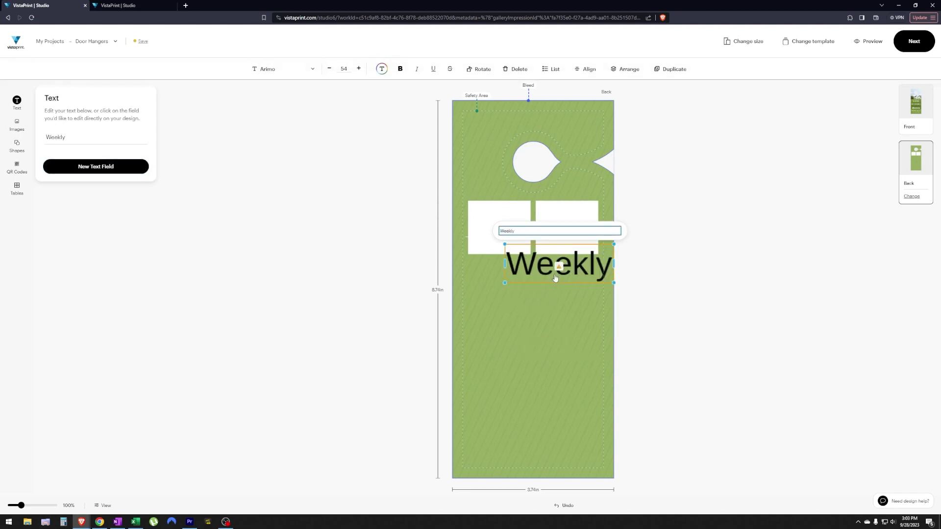
pyautogui.moveTo(612, 268); pyautogui.dragTo(531, 269)
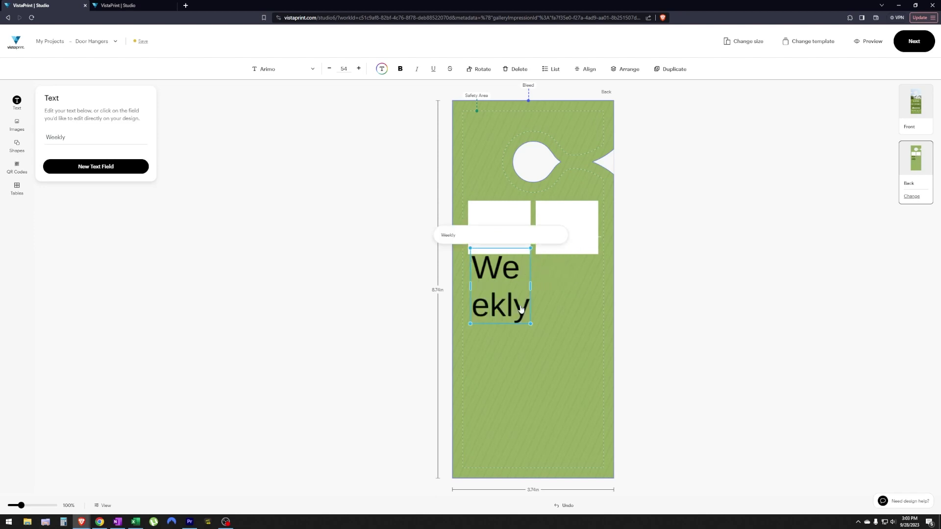
# Reduce the Weekly label's font size to 29 and position the label just under the left white box
pyautogui.click(330, 69)
pyautogui.click(330, 69)
pyautogui.click(330, 70)
pyautogui.click(329, 68)
pyautogui.click(329, 69)
pyautogui.click(330, 69)
pyautogui.click(330, 69)
pyautogui.click(329, 69)
pyautogui.click(330, 68)
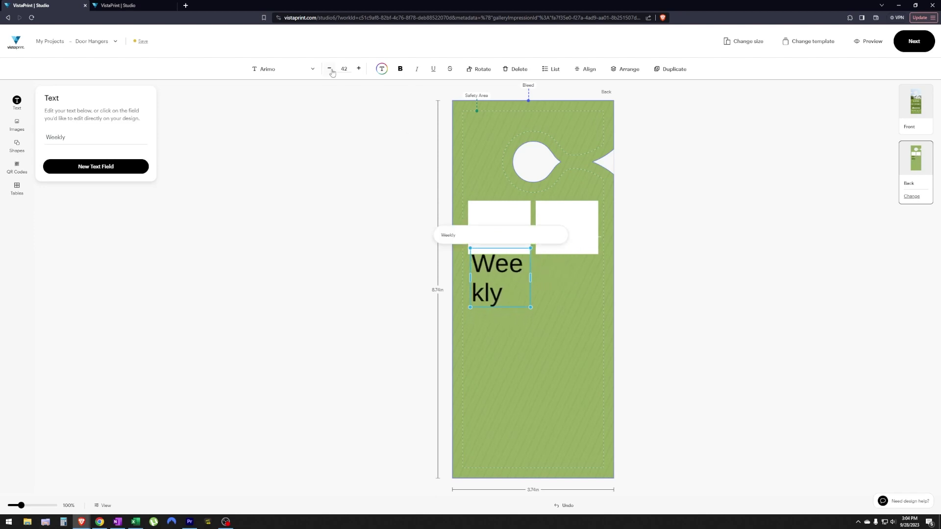
pyautogui.click(330, 68)
pyautogui.click(330, 69)
pyautogui.click(330, 69)
pyautogui.click(329, 69)
pyautogui.click(330, 69)
pyautogui.click(330, 69)
pyautogui.click(330, 69)
pyautogui.click(330, 70)
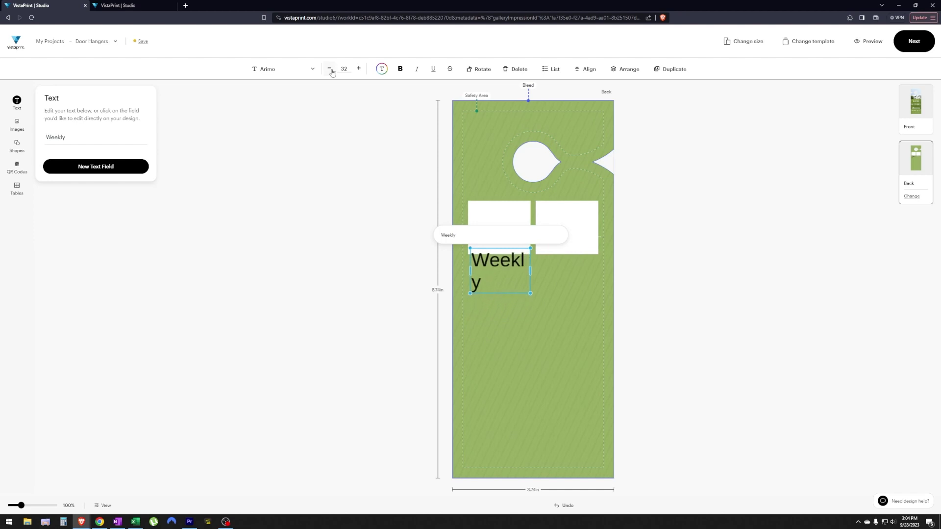
pyautogui.click(330, 69)
pyautogui.click(330, 69)
pyautogui.click(330, 70)
pyautogui.moveTo(498, 269); pyautogui.dragTo(498, 276)
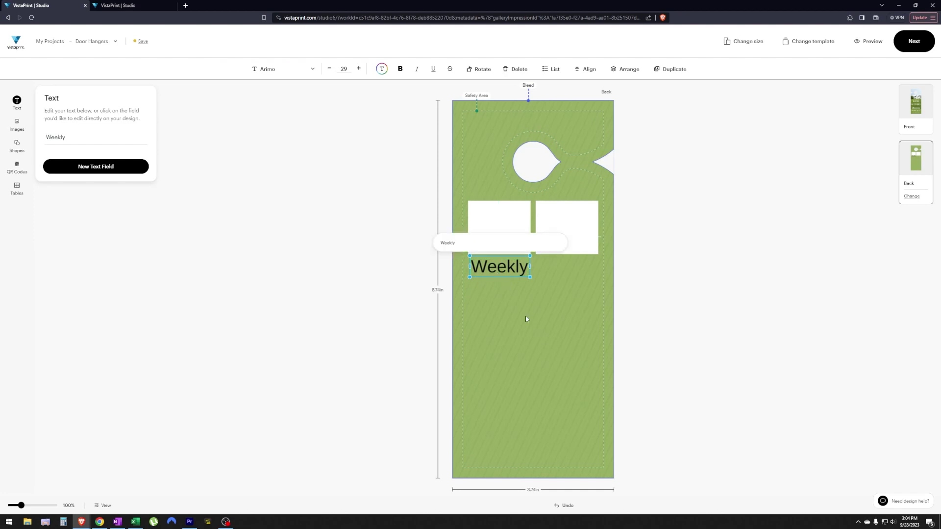
# Copy the Weekly label under the right white box and change the copy's text to "Bi-Weekly"
pyautogui.click(530, 313)
pyautogui.click(506, 273)
pyautogui.hotkey('ctrl', 'c')
pyautogui.click(569, 287)
pyautogui.hotkey('ctrl', 'v')
pyautogui.moveTo(530, 282); pyautogui.dragTo(570, 269)
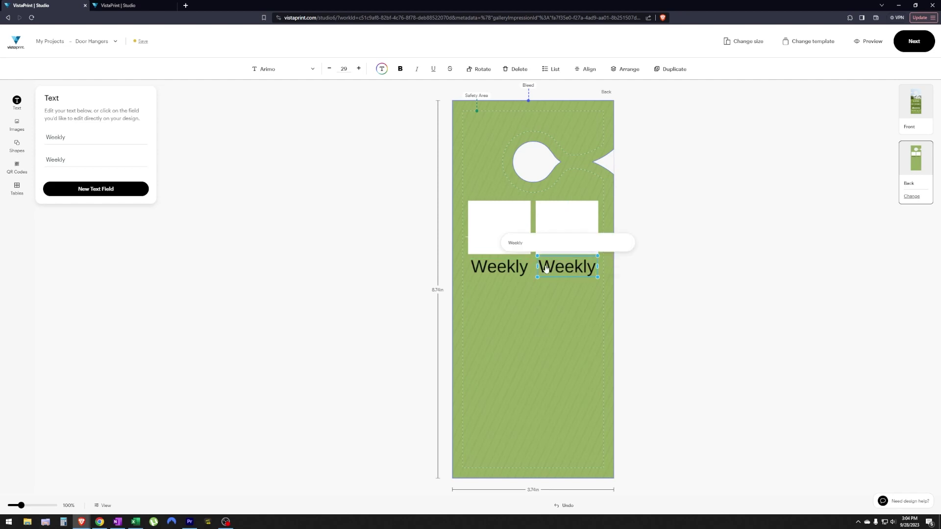
pyautogui.click(523, 243)
pyautogui.write('Bi-')
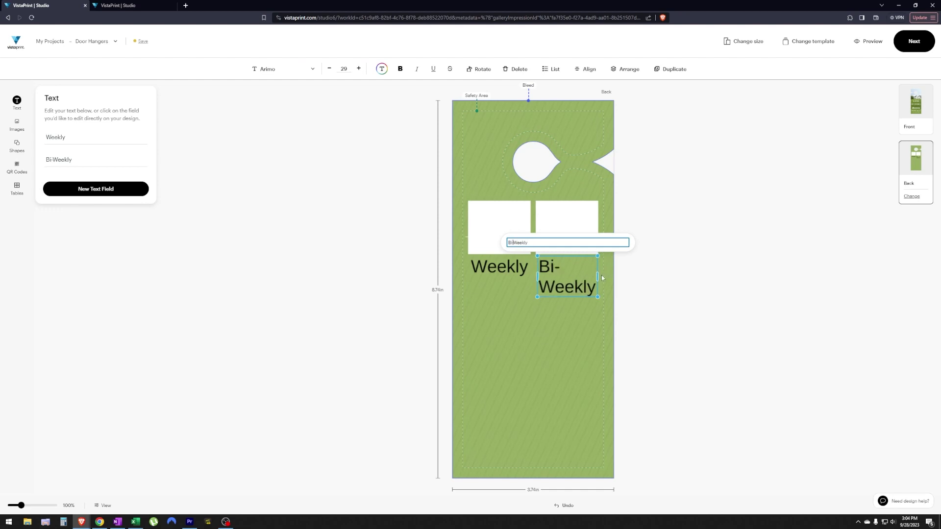
# Reduce the Bi-Weekly label's font size to 25 and widen its text box on both sides to fit one line
pyautogui.click(329, 69)
pyautogui.click(329, 69)
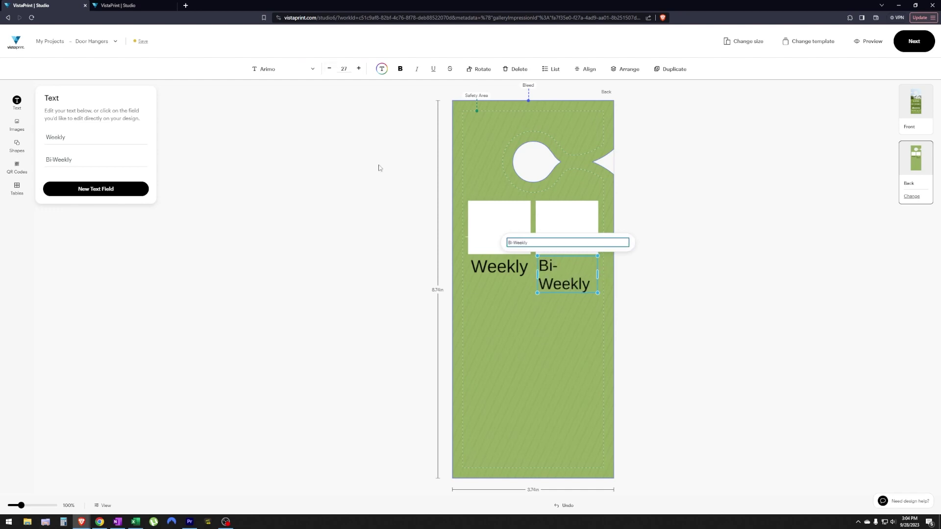
pyautogui.click(330, 72)
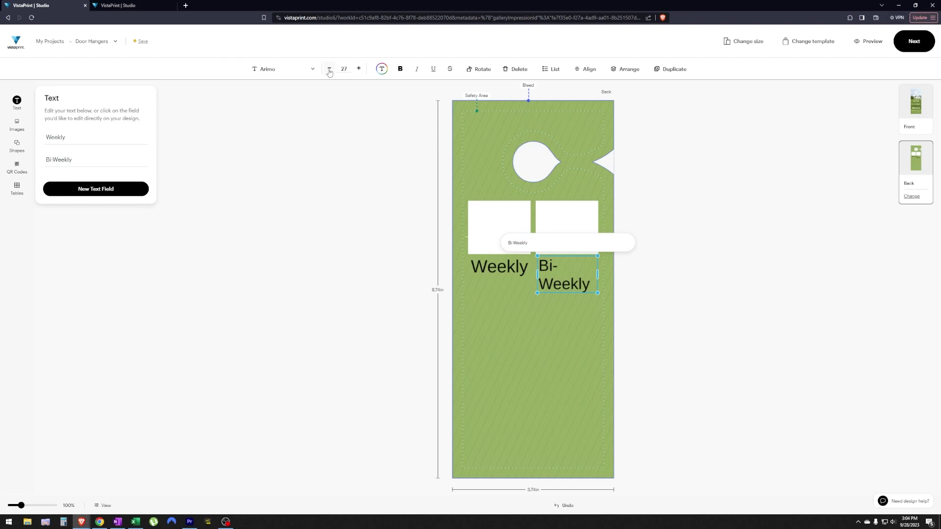
pyautogui.click(329, 71)
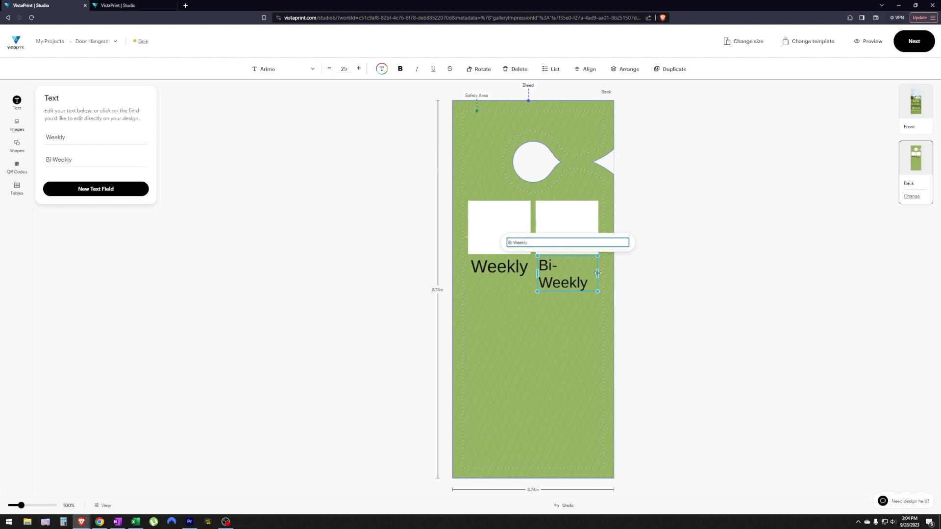
pyautogui.moveTo(598, 273); pyautogui.dragTo(601, 273)
pyautogui.moveTo(539, 273); pyautogui.dragTo(535, 273)
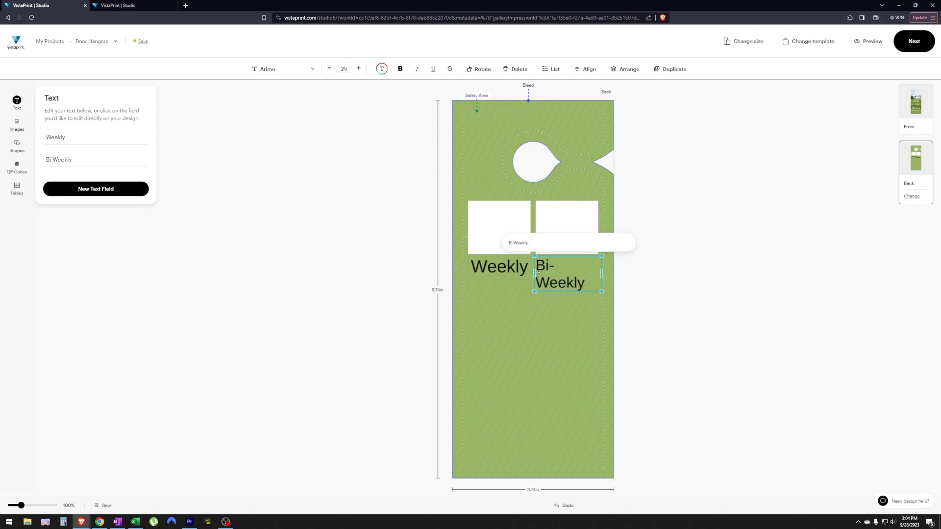
pyautogui.click(557, 309)
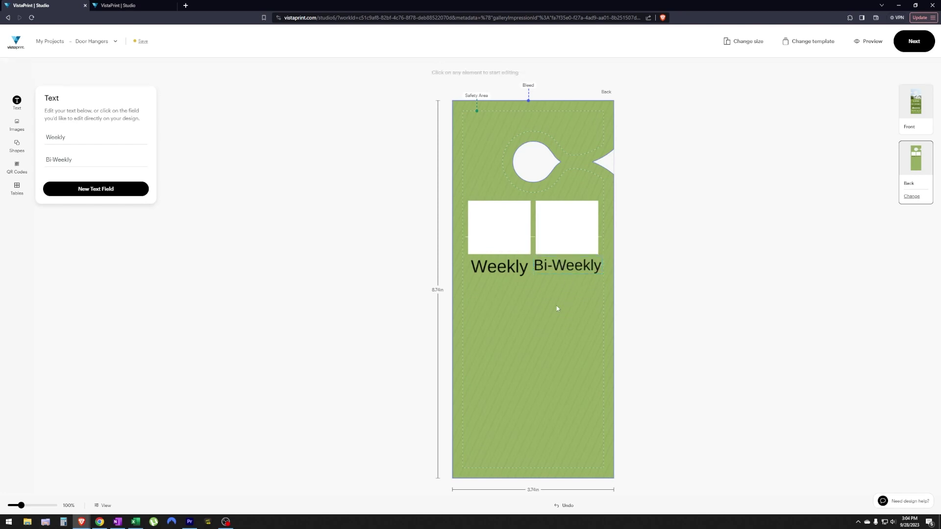
# Set the Weekly label's font size to 25 to match the Bi-Weekly label
pyautogui.click(508, 272)
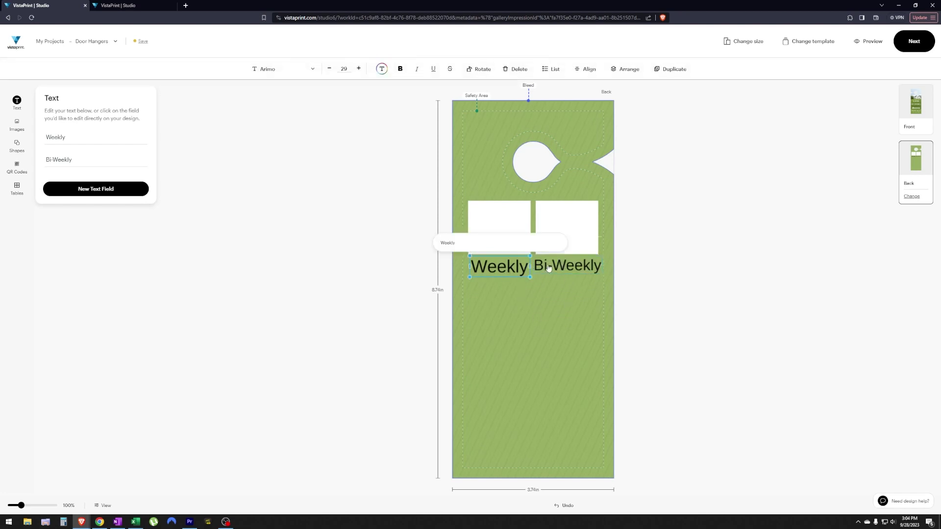
pyautogui.click(542, 271)
pyautogui.click(506, 266)
pyautogui.click(344, 69)
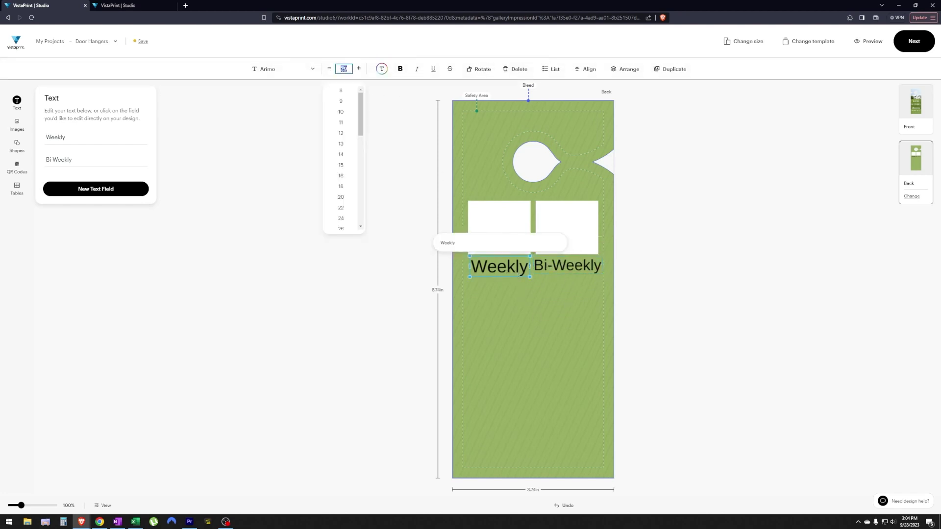
pyautogui.write('25')
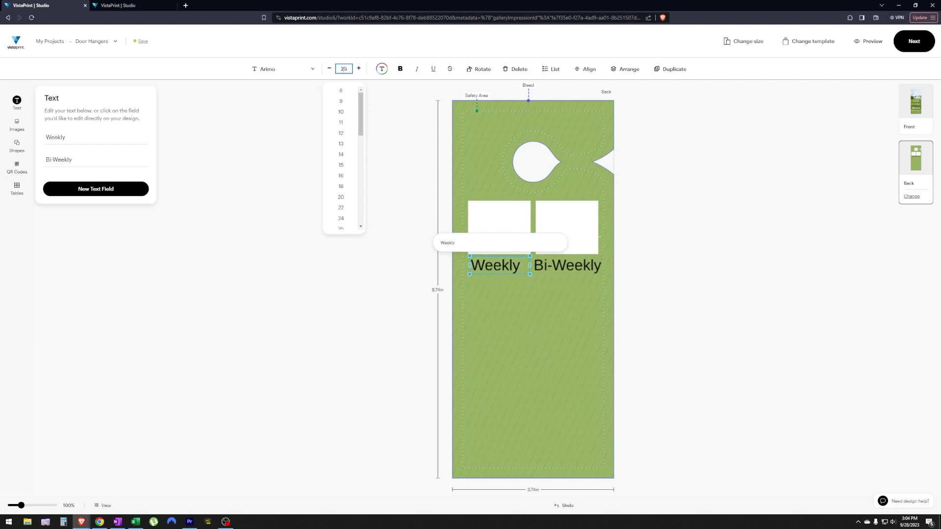
pyautogui.click(519, 311)
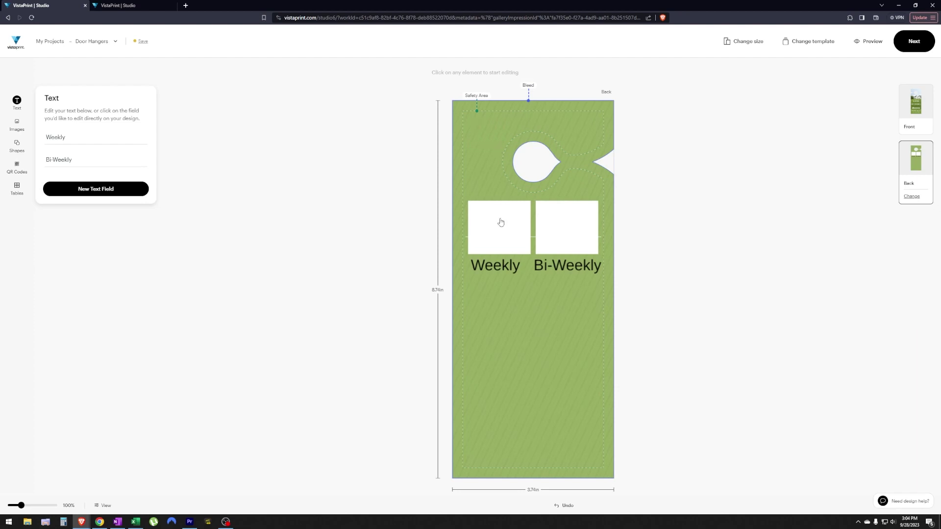
# Add horizontal line shapes to the back side and move one of them beneath the Weekly label
pyautogui.click(495, 298)
pyautogui.click(16, 147)
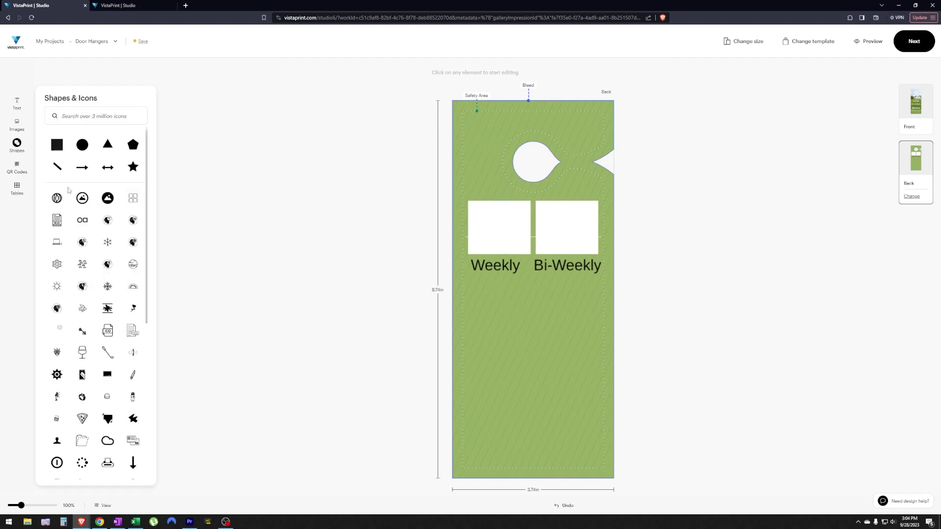
pyautogui.click(60, 169)
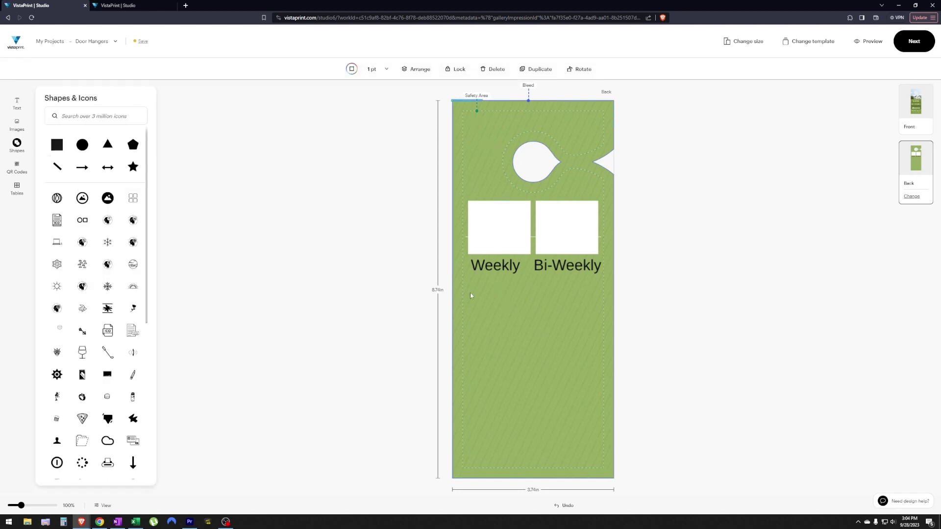
pyautogui.moveTo(474, 288); pyautogui.dragTo(583, 292)
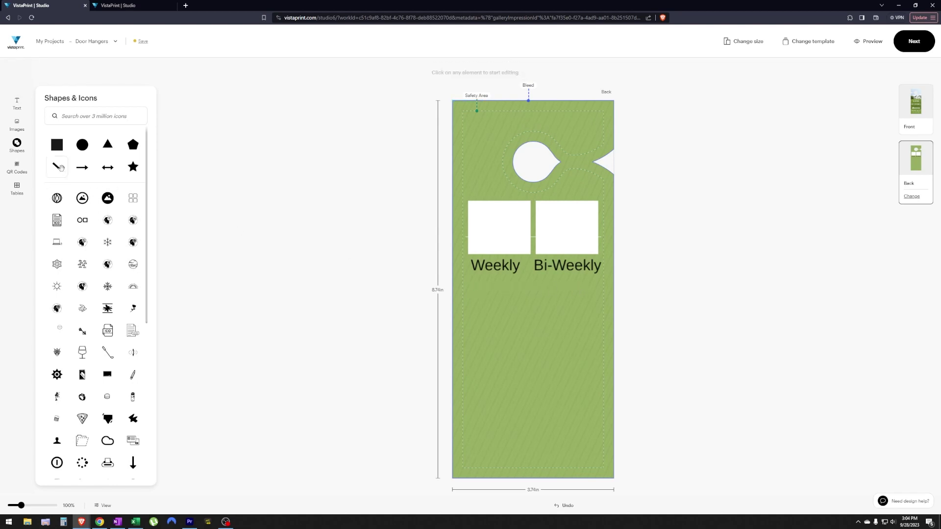
pyautogui.click(58, 166)
pyautogui.click(483, 288)
pyautogui.click(57, 167)
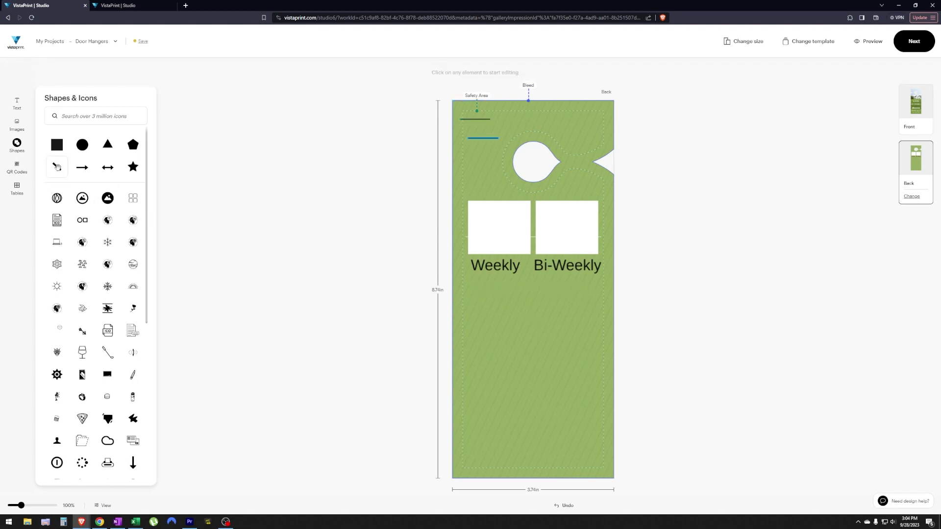
pyautogui.click(482, 141)
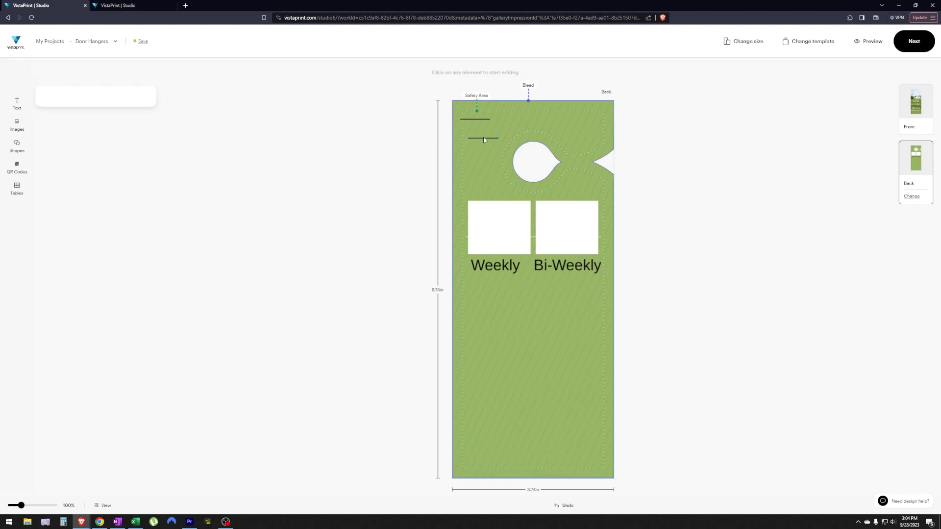
pyautogui.moveTo(485, 142); pyautogui.dragTo(510, 288)
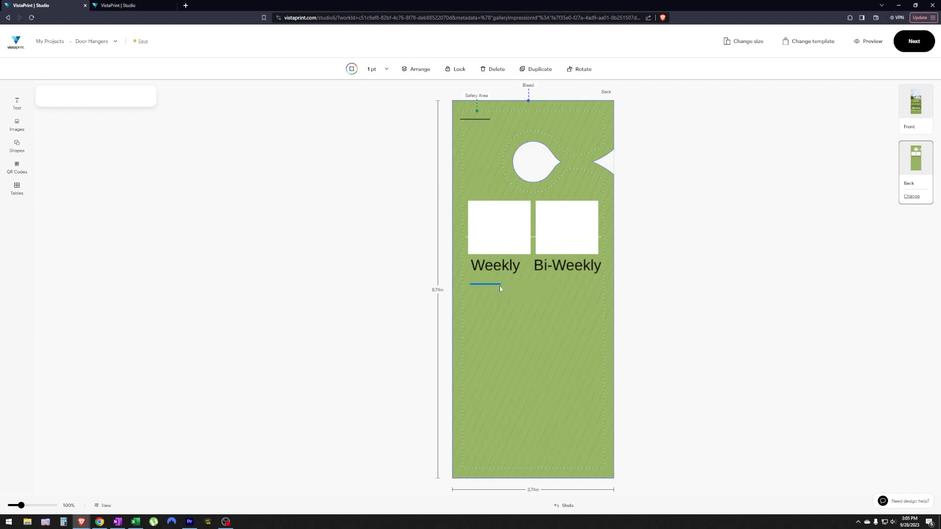
# Delete the surplus horizontal line beneath the Weekly label, keeping the one near the top of the back side
pyautogui.hotkey('ctrl', 'z')
pyautogui.moveTo(487, 287); pyautogui.dragTo(491, 286)
pyautogui.press('Delete')
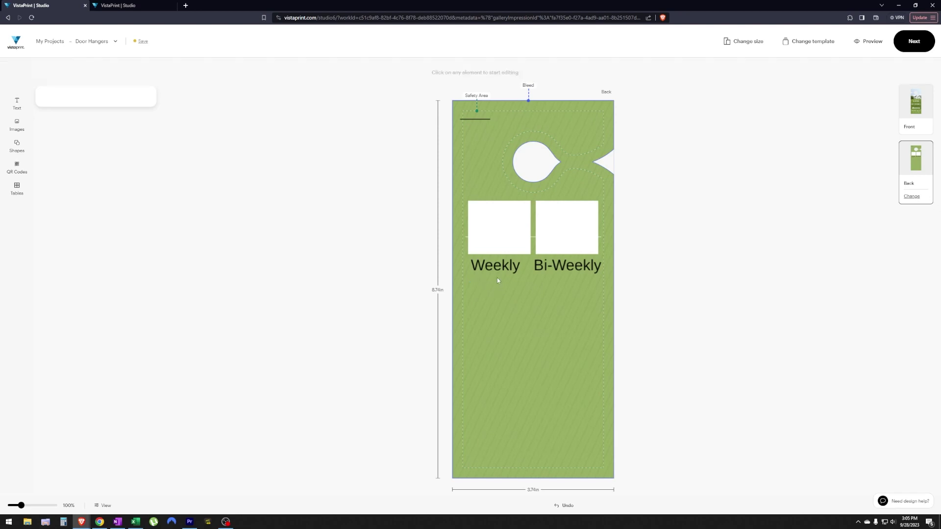
# Lengthen the remaining horizontal line and place it beneath the Weekly and Bi-Weekly labels so it spans both
pyautogui.click(485, 122)
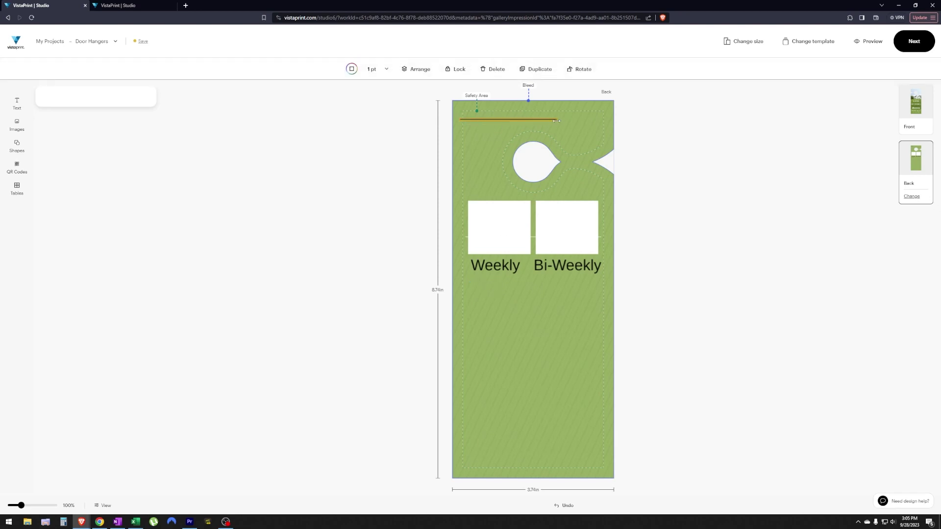
pyautogui.moveTo(591, 121); pyautogui.dragTo(570, 280)
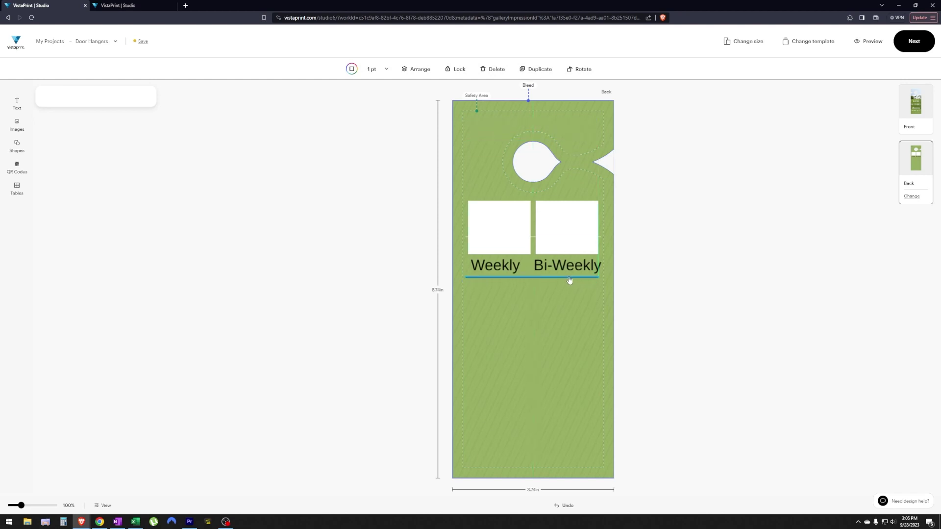
pyautogui.click(536, 300)
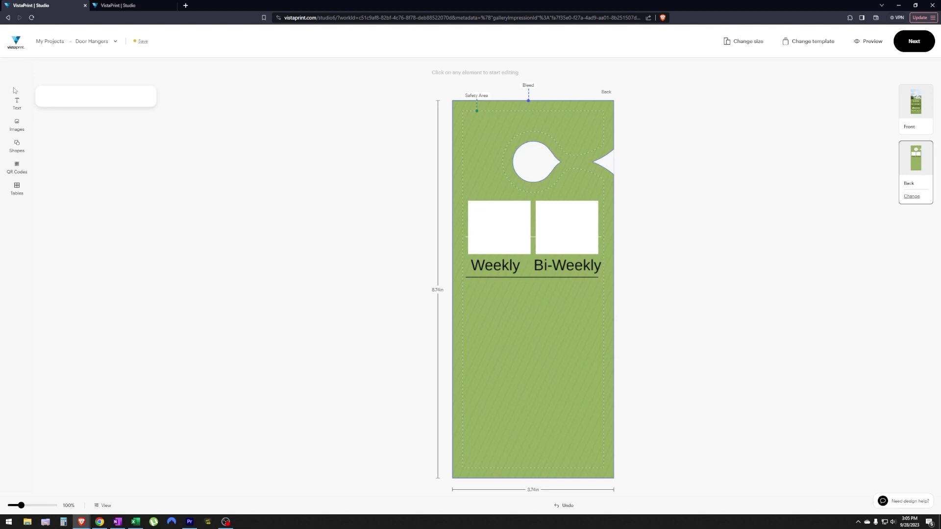
# Add a square shape and stretch it into a wide black rectangle below the horizontal line
pyautogui.click(16, 146)
pyautogui.click(57, 145)
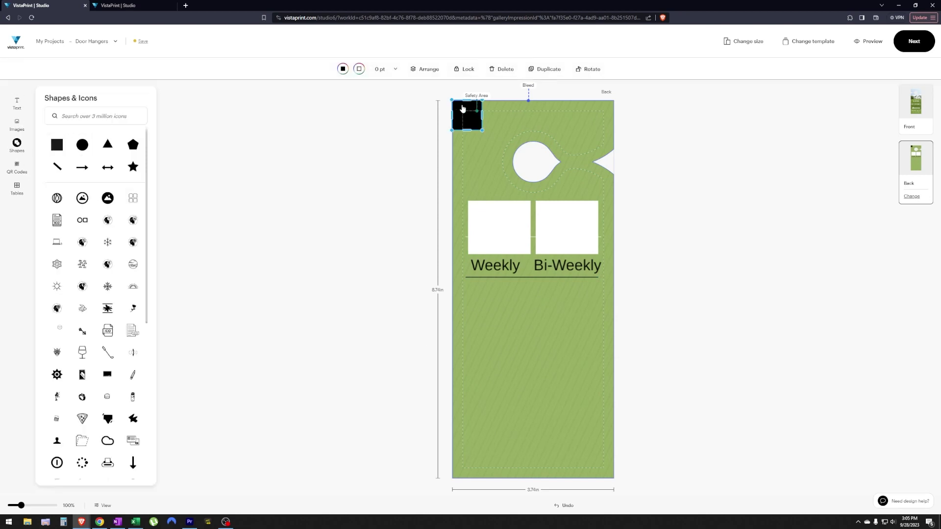
pyautogui.moveTo(461, 109); pyautogui.dragTo(602, 358)
pyautogui.moveTo(468, 320); pyautogui.dragTo(467, 318)
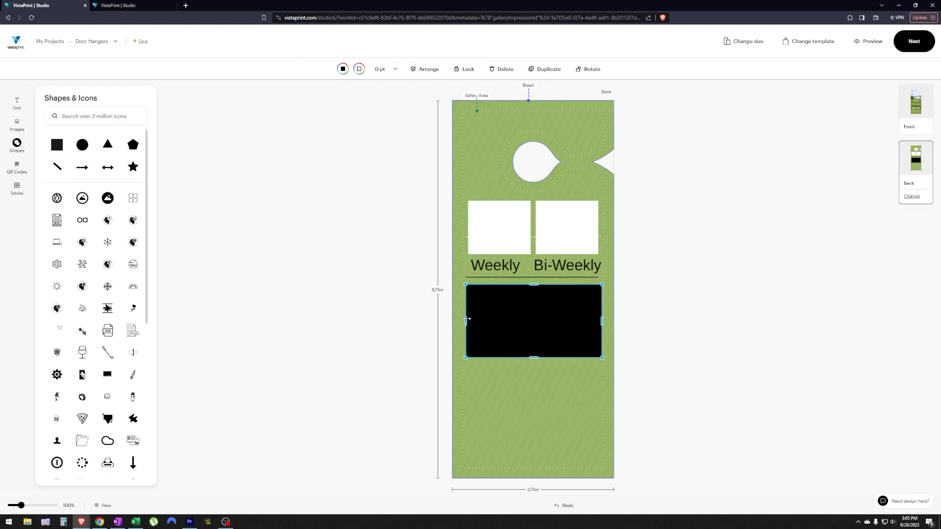
# Switch to the open Instant Quote V1 design and examine its back and front sides
pyautogui.hotkey('ctrl', 'Tab')
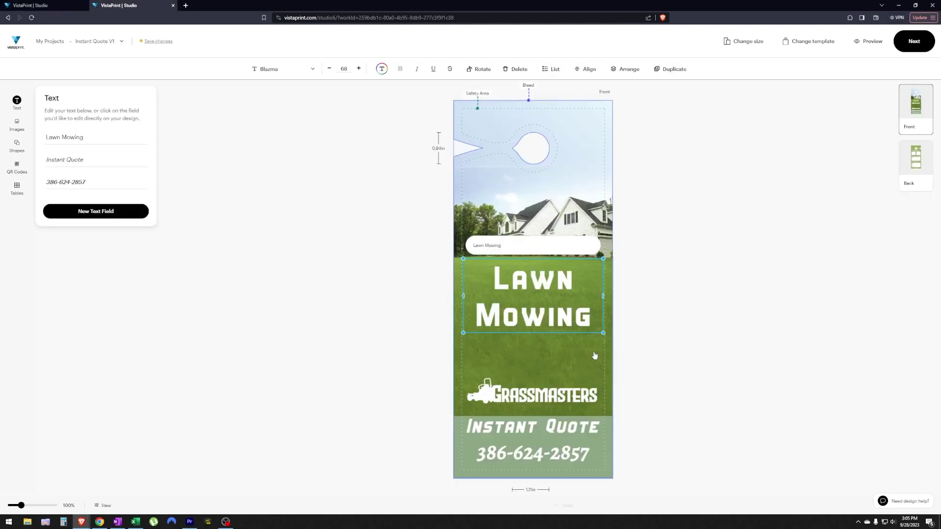
pyautogui.click(912, 173)
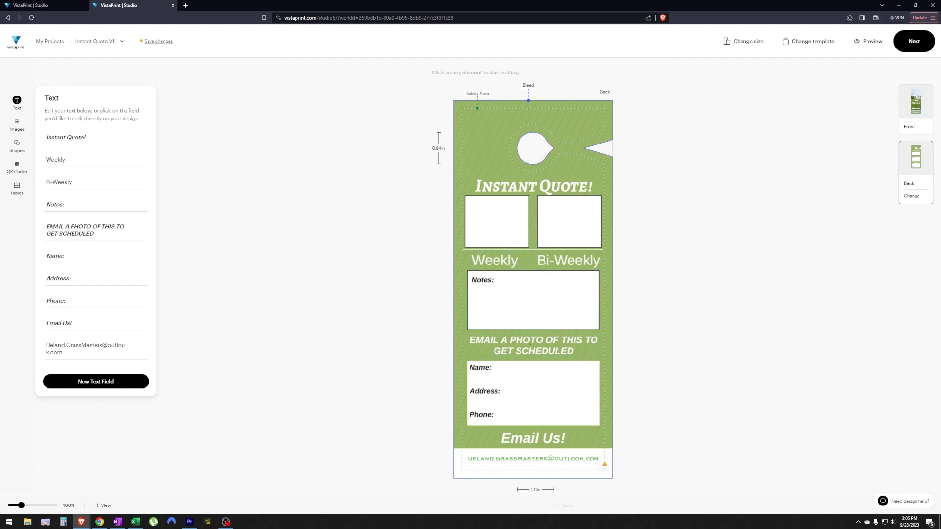
pyautogui.click(919, 120)
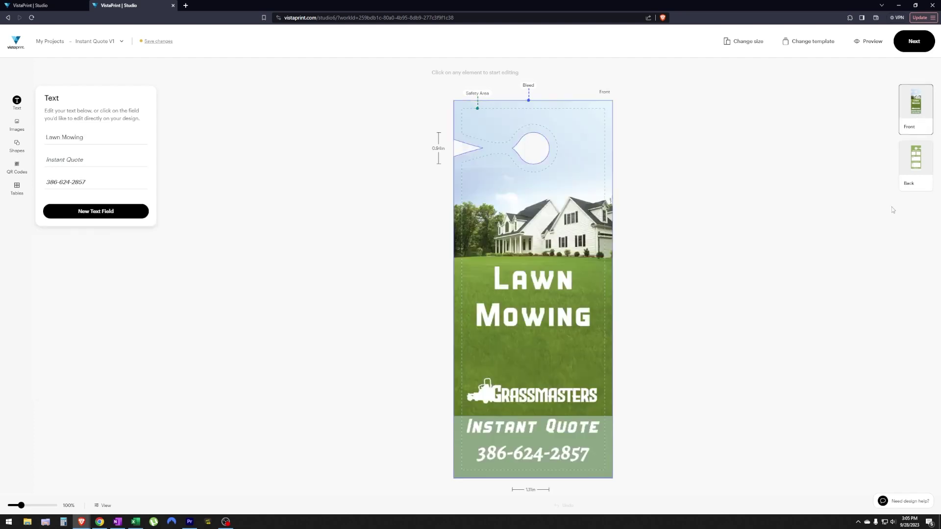
pyautogui.click(915, 168)
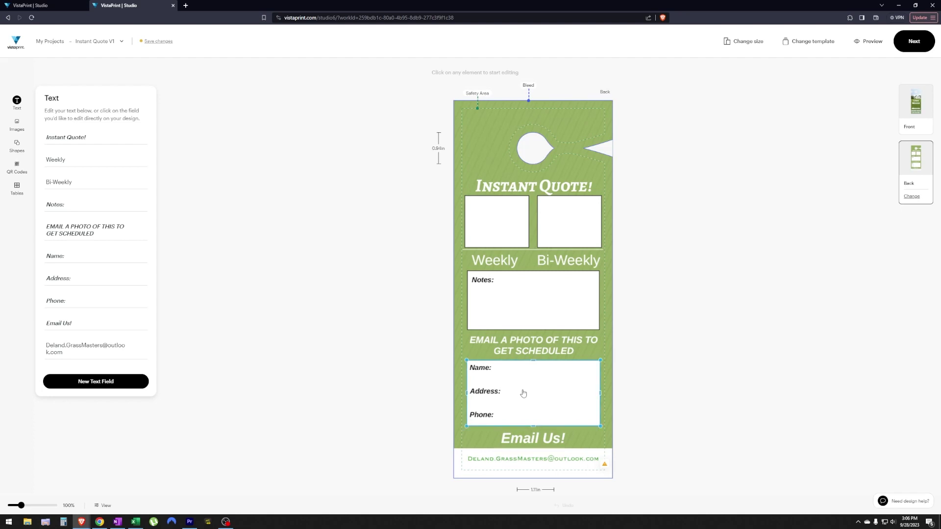
# Delete the Name, Address and Phone labels along with the white box behind them on the Instant Quote V1 back side
pyautogui.click(523, 393)
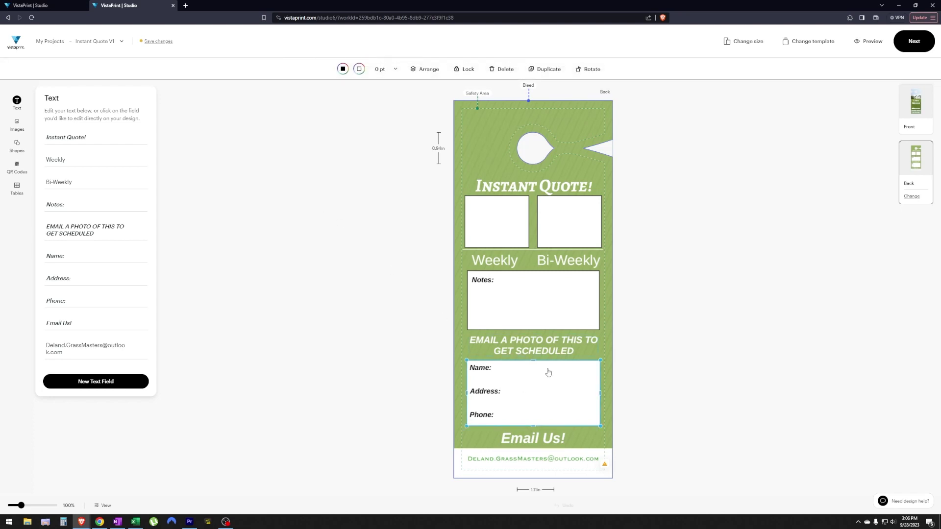
pyautogui.click(488, 377)
pyautogui.click(488, 376)
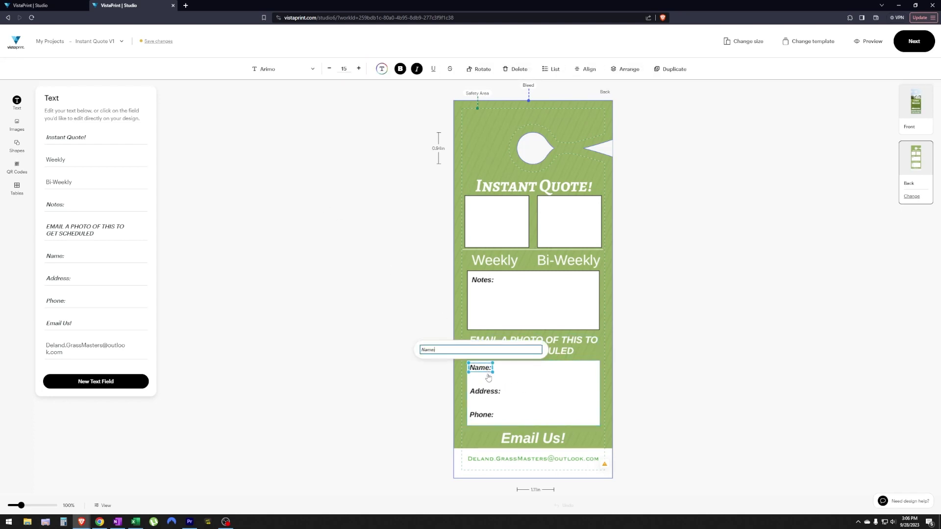
pyautogui.keyDown('shift'); pyautogui.click(495, 398); pyautogui.keyUp('shift')
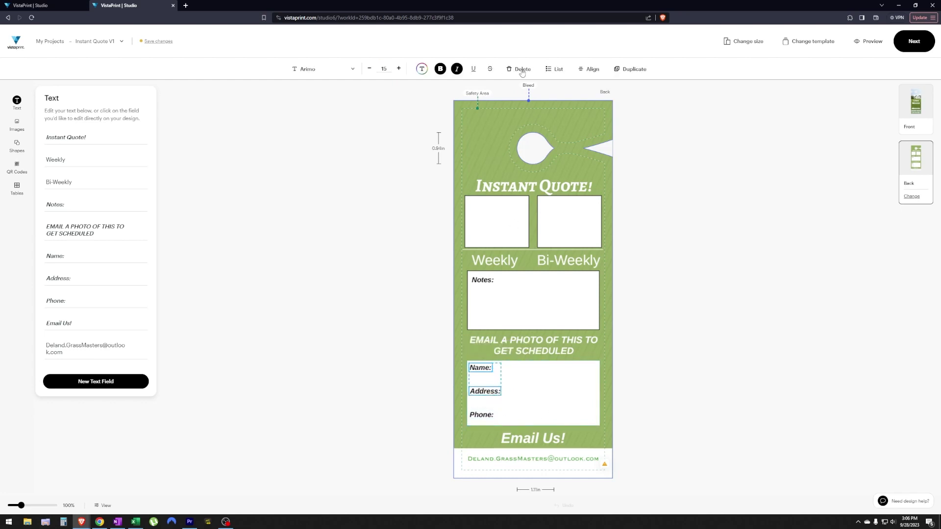
pyautogui.click(521, 71)
pyautogui.click(481, 417)
pyautogui.click(480, 417)
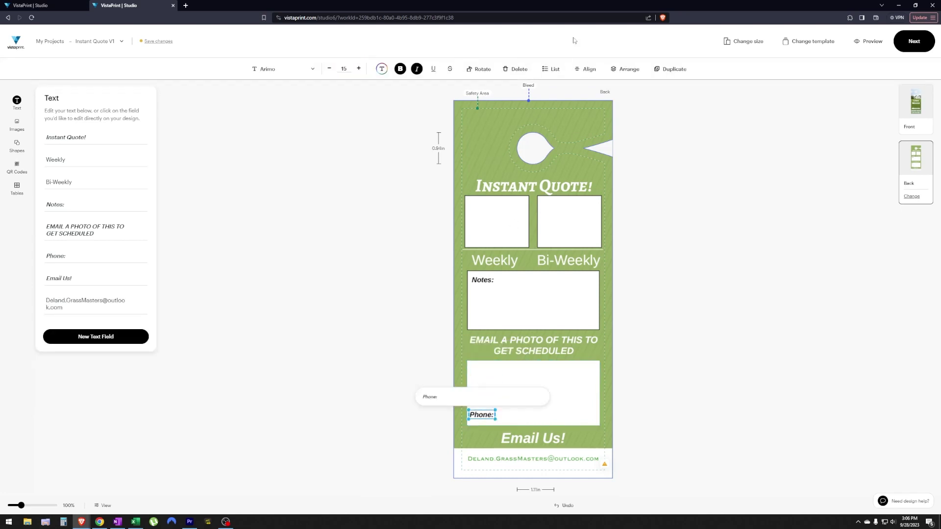
pyautogui.click(519, 69)
pyautogui.click(522, 403)
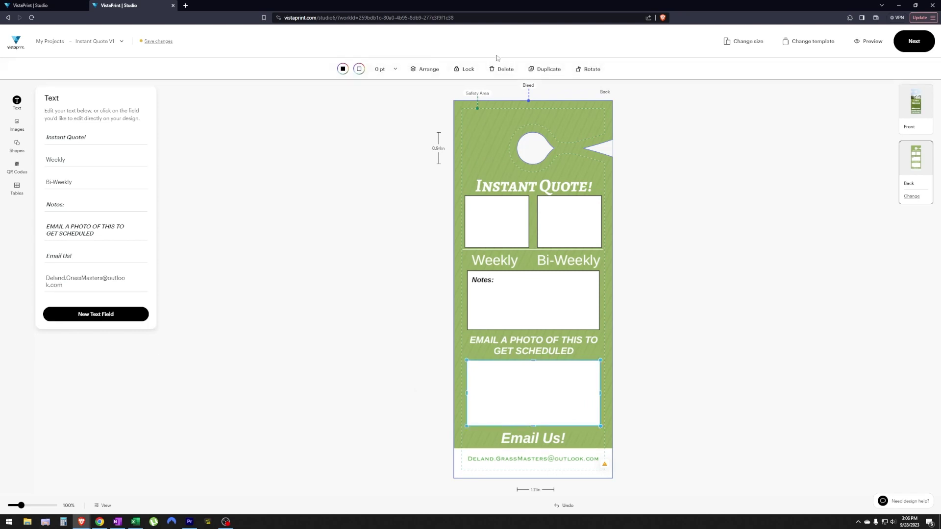
pyautogui.click(500, 69)
# Create a QR code for deland-grassmasters.com and place it in the empty space above the Email Us! text
pyautogui.click(17, 166)
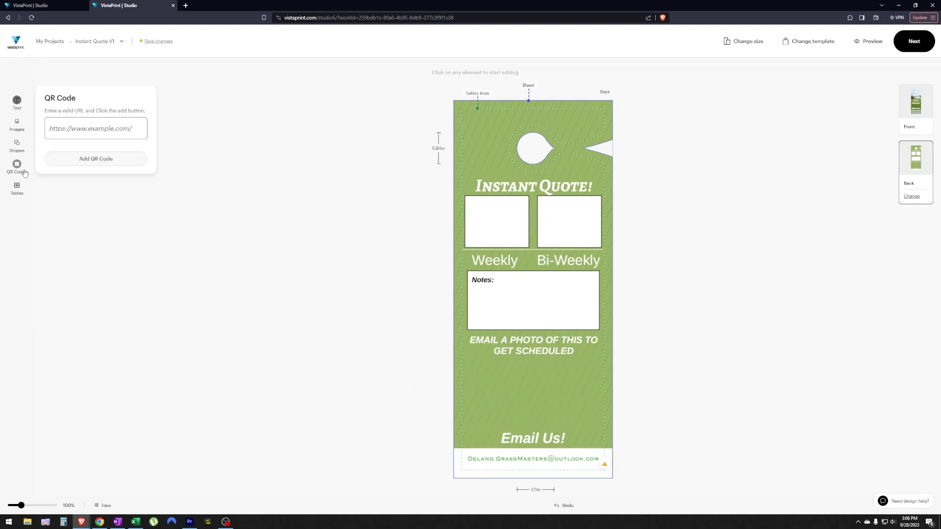
pyautogui.click(87, 128)
pyautogui.write('deland-grassmaster')
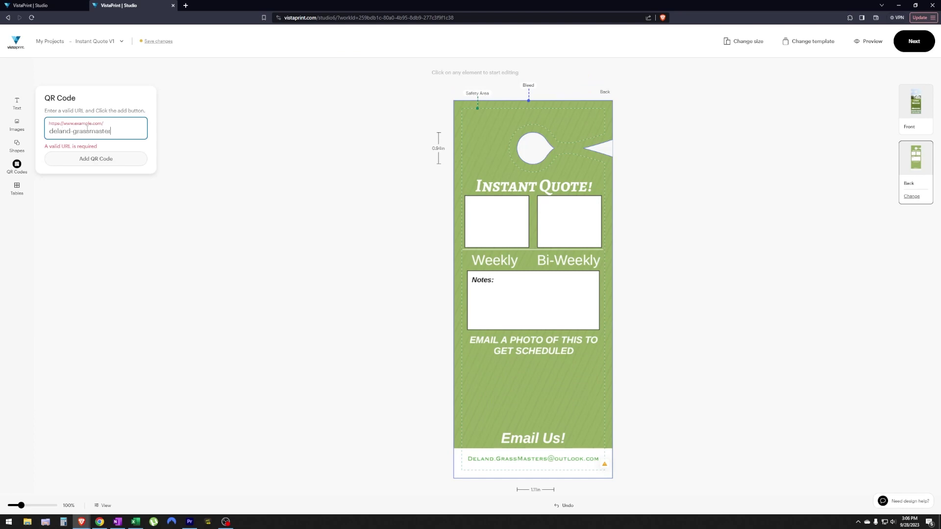
pyautogui.write('s.com')
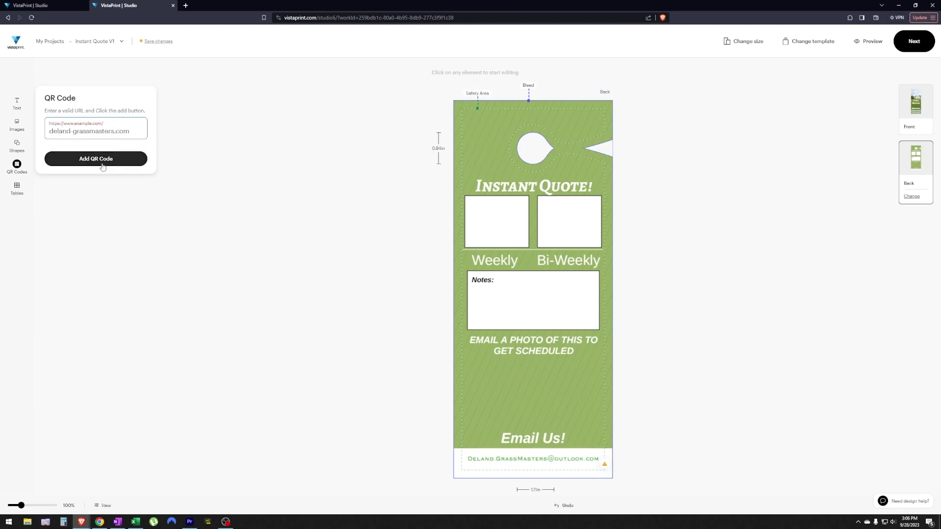
pyautogui.click(410, 358)
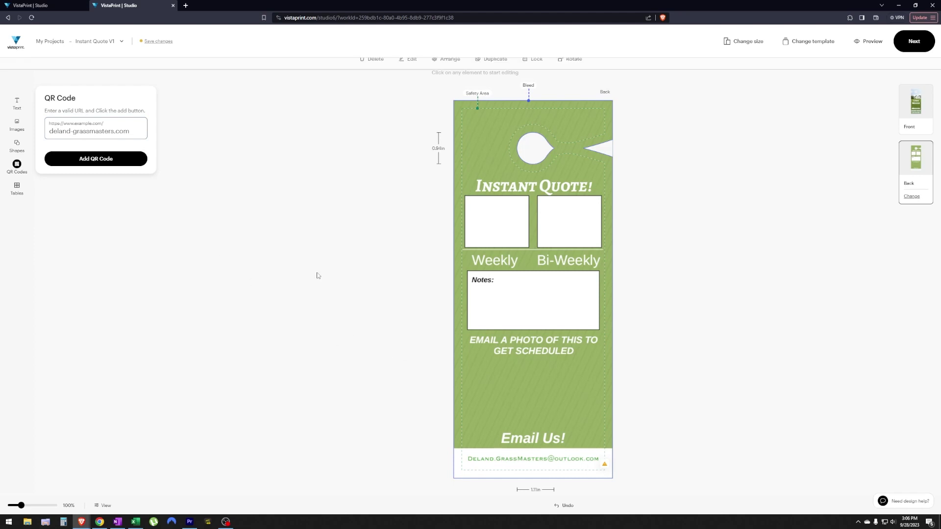
pyautogui.moveTo(559, 305); pyautogui.dragTo(539, 418)
# Delete the Email Us! heading, the first QR code and the email address text at the bottom of the back side
pyautogui.click(538, 437)
pyautogui.press('Delete')
pyautogui.press('Delete')
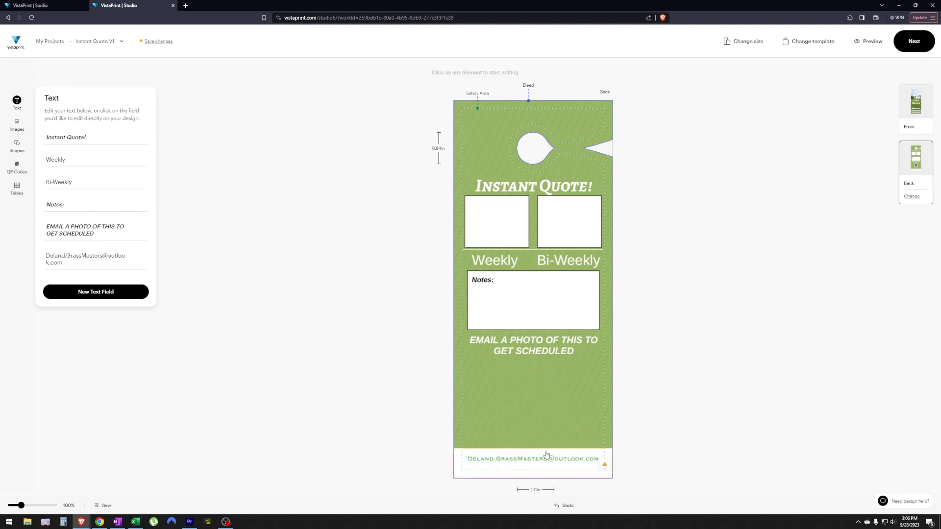
pyautogui.click(528, 460)
pyautogui.click(512, 69)
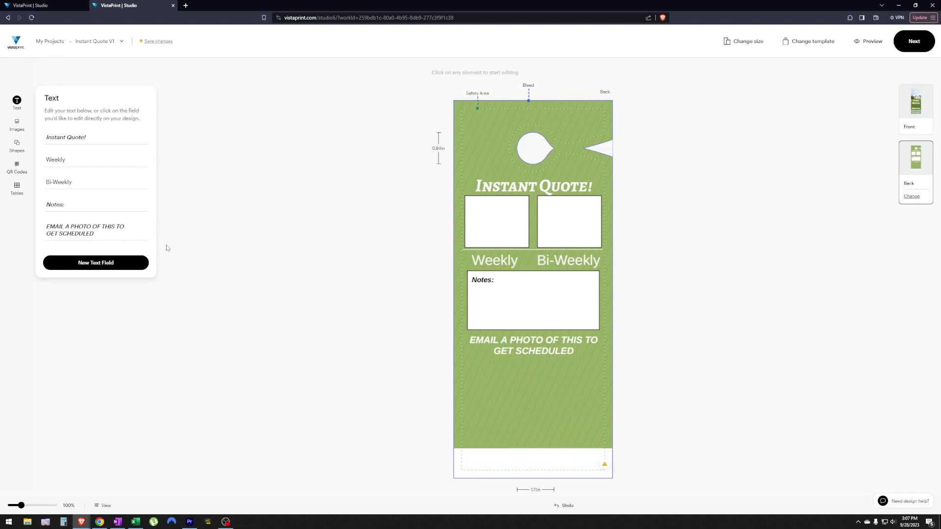
# Add a QR code for deland-grassmasters.com and place it centred below the email-a-photo text
pyautogui.click(15, 167)
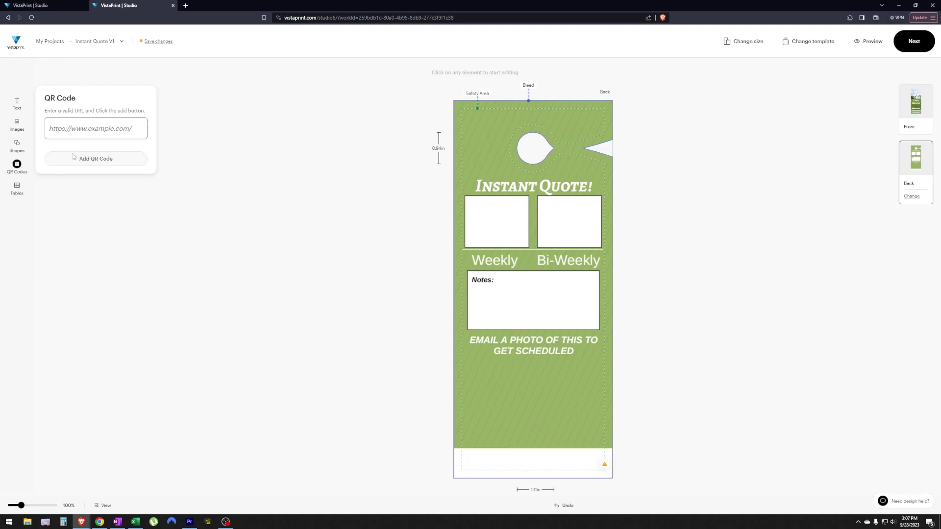
pyautogui.click(99, 136)
pyautogui.write('deland-gras')
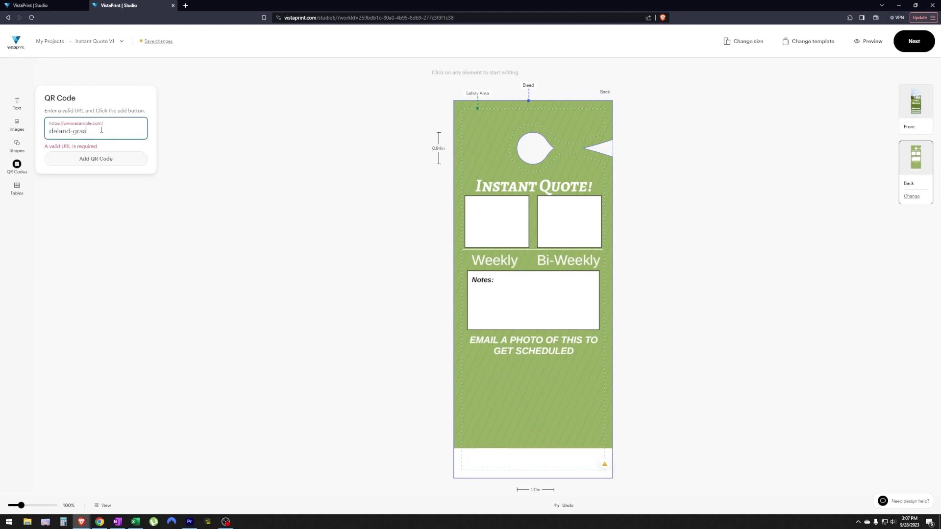
pyautogui.write('smasters.com')
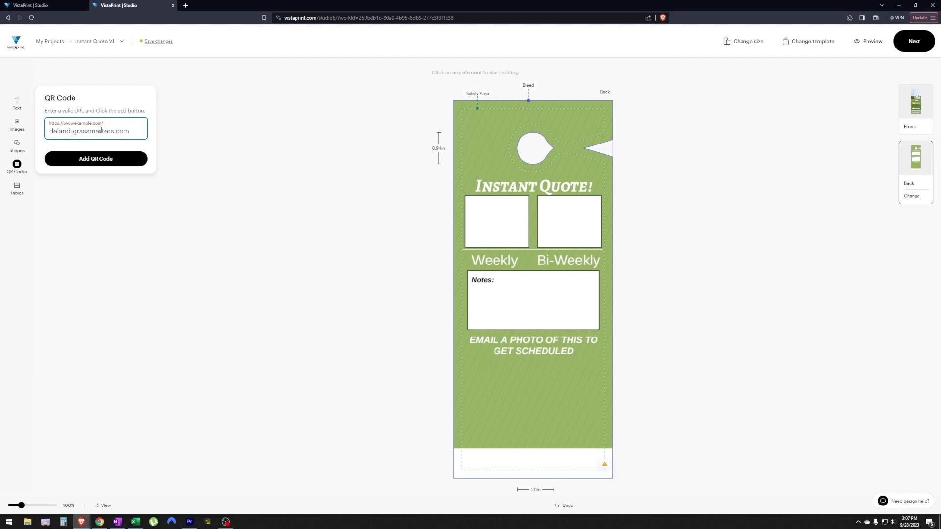
pyautogui.click(98, 158)
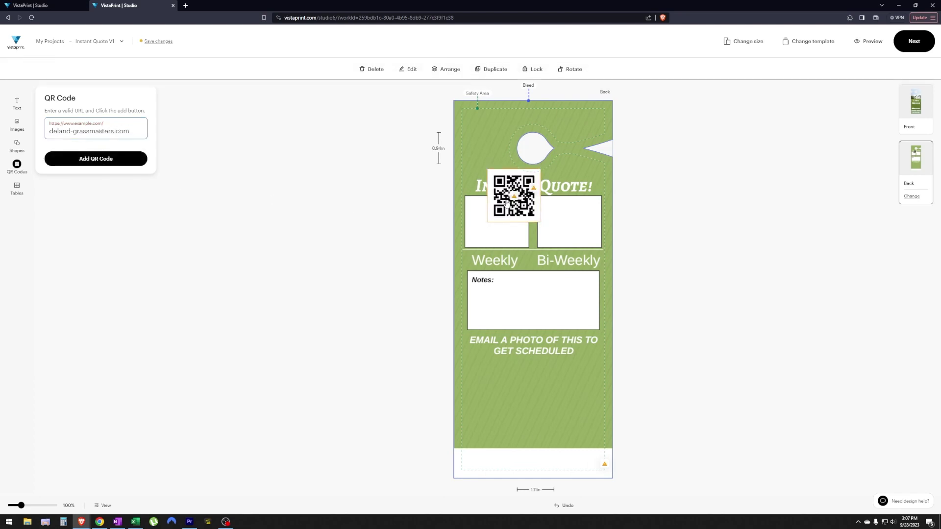
pyautogui.moveTo(515, 196); pyautogui.dragTo(531, 395)
pyautogui.click(581, 291)
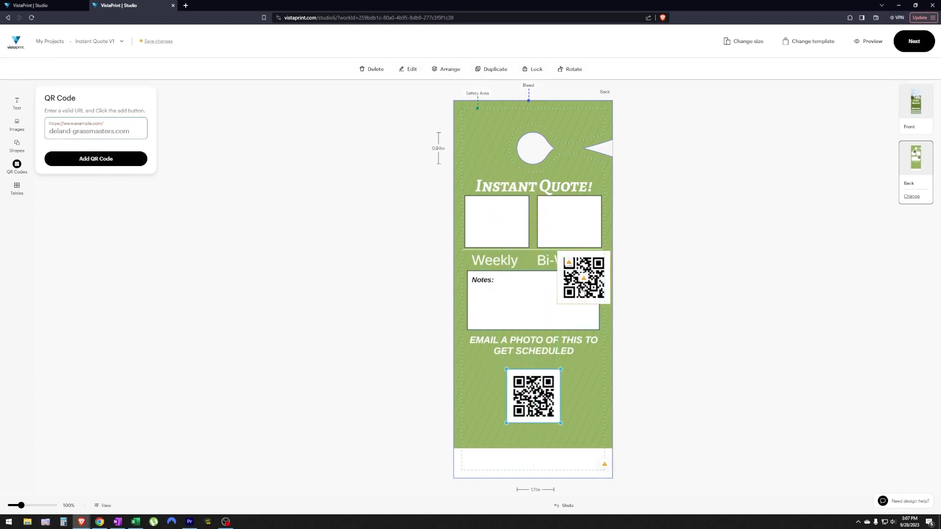
pyautogui.moveTo(580, 290); pyautogui.dragTo(547, 411)
pyautogui.click(583, 405)
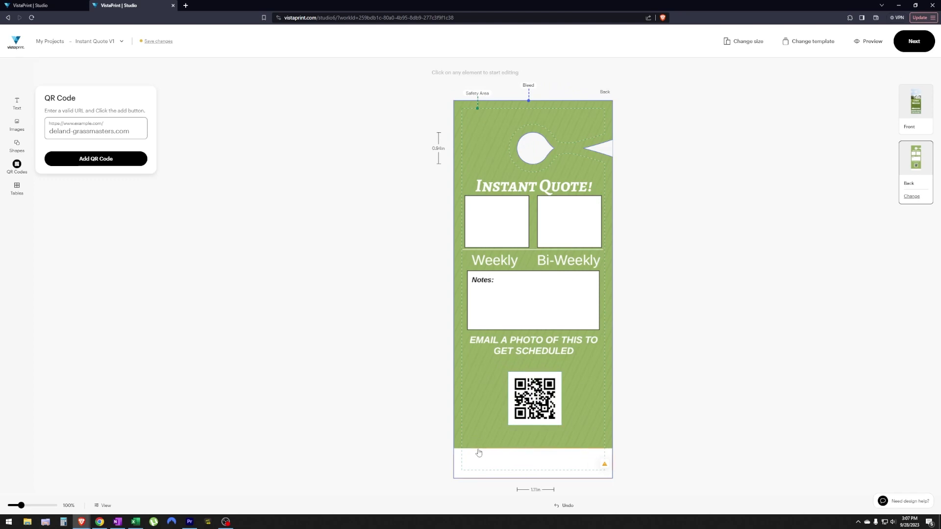
# Delete the white strip along the bottom edge of the back side
pyautogui.moveTo(479, 454); pyautogui.dragTo(543, 431)
pyautogui.click(502, 69)
# Nudge the Notes box and the email-a-photo text together, then shrink the QR code slightly and centre it beneath them
pyautogui.click(522, 346)
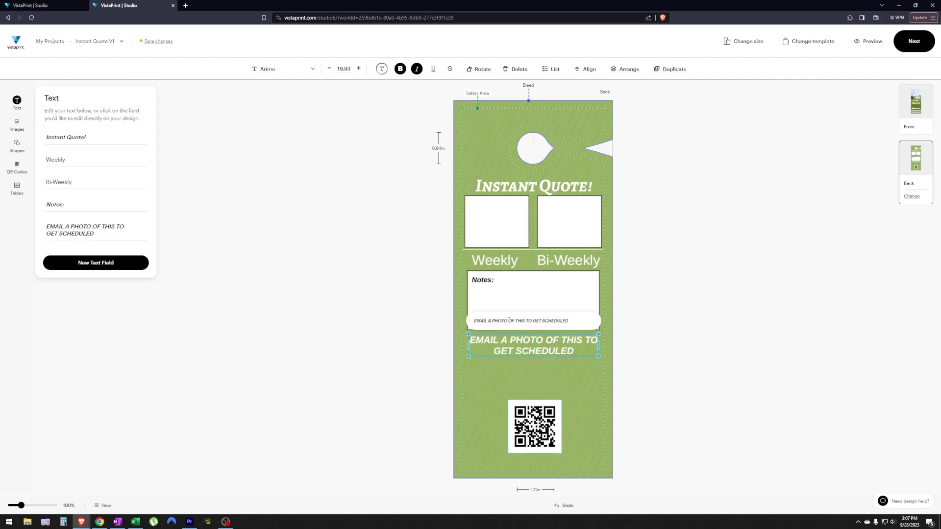
pyautogui.click(496, 297)
pyautogui.moveTo(541, 297)
pyautogui.mouseDown()
pyautogui.moveTo(541, 328)
pyautogui.moveTo(538, 299)
pyautogui.mouseUp()
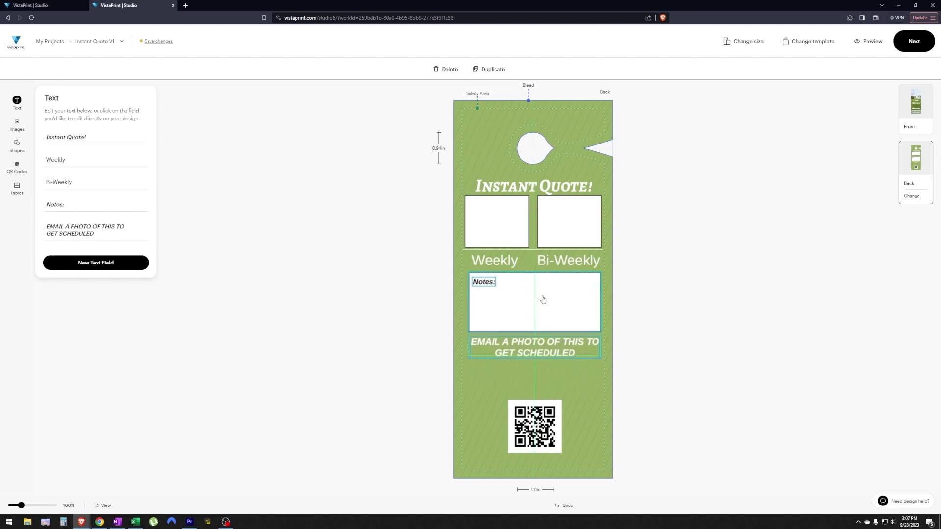
pyautogui.moveTo(539, 433); pyautogui.dragTo(558, 419)
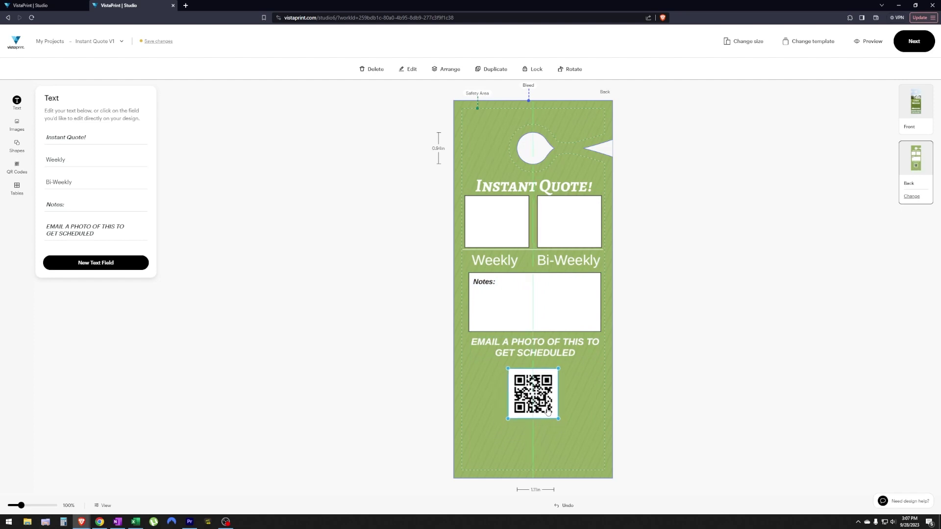
# Place the uploaded white Grassmasters logo below the QR code, sized to nearly the full width of the back side
pyautogui.click(16, 124)
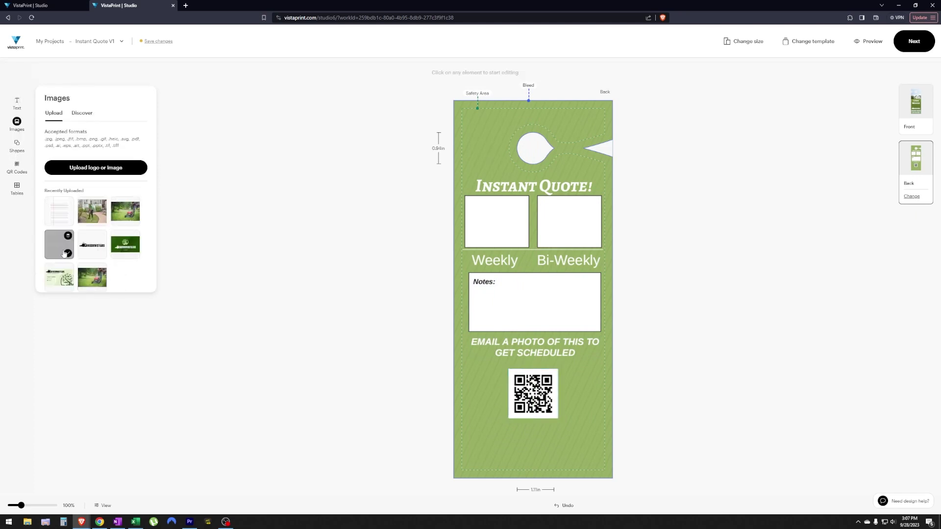
pyautogui.moveTo(61, 247); pyautogui.dragTo(602, 473)
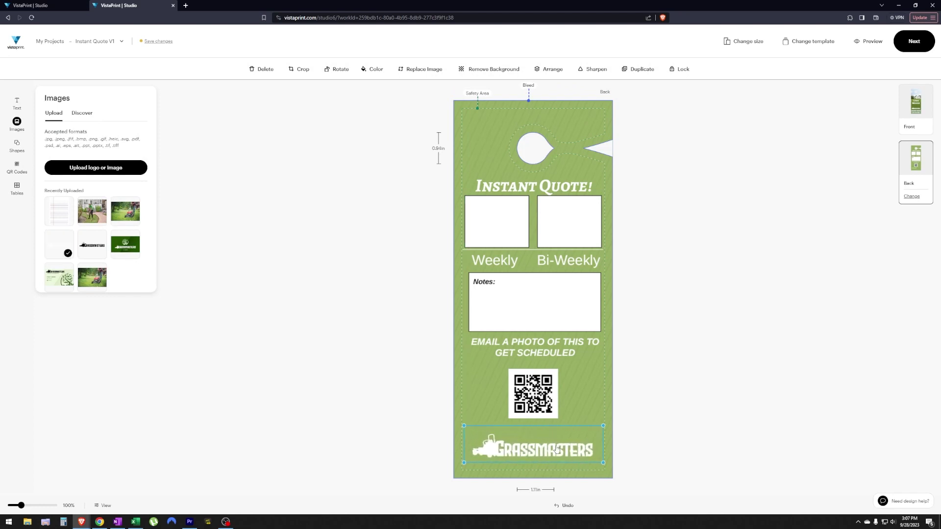
pyautogui.moveTo(557, 449); pyautogui.dragTo(559, 449)
pyautogui.click(632, 411)
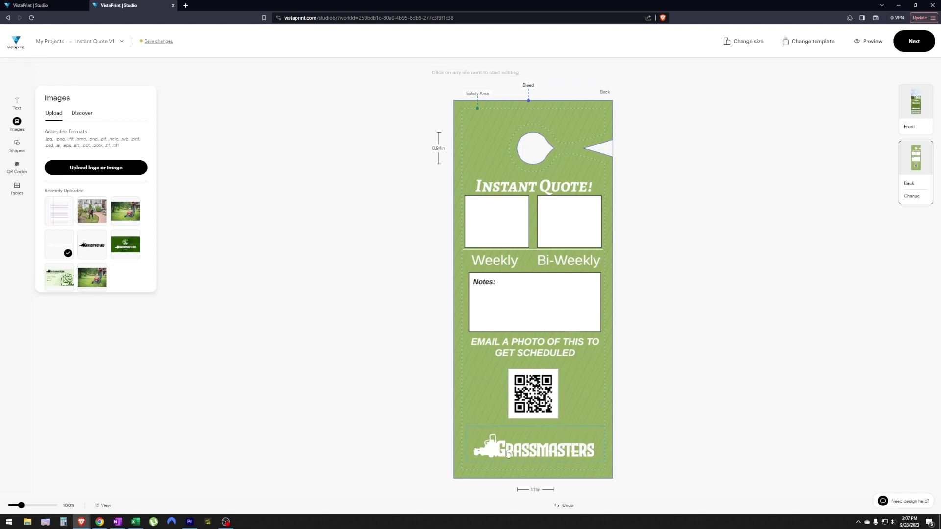
# Replace the email-a-photo text on the back side with "Call or visit today" and shift it slightly lower
pyautogui.click(535, 352)
pyautogui.write('Call')
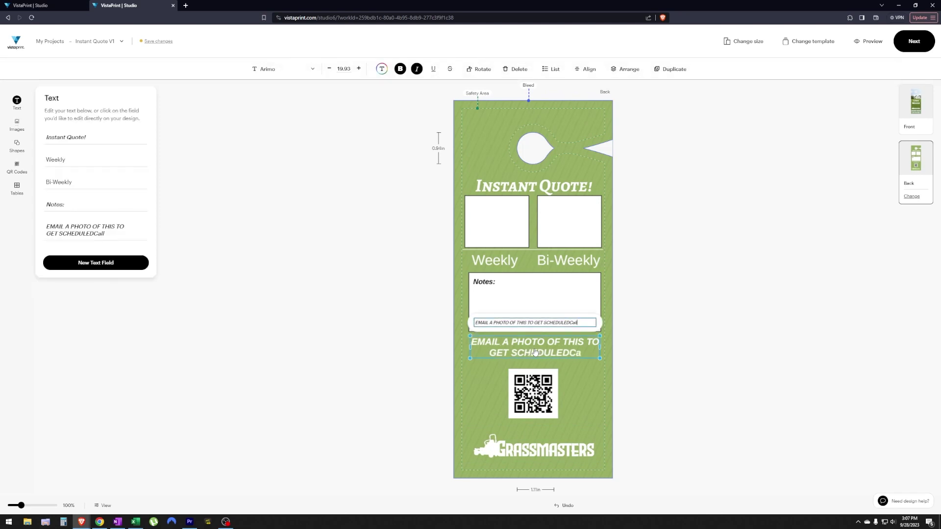
pyautogui.press('BackSpace')
pyautogui.press('BackSpace')
pyautogui.press('BackSpace')
pyautogui.press('BackSpace')
pyautogui.press('BackSpace')
pyautogui.press('BackSpace')
pyautogui.press('BackSpace')
pyautogui.press('BackSpace')
pyautogui.press('BackSpace')
pyautogui.press('BackSpace')
pyautogui.press('BackSpace')
pyautogui.press('BackSpace')
pyautogui.press('BackSpace')
pyautogui.press('BackSpace')
pyautogui.press('BackSpace')
pyautogui.press('BackSpace')
pyautogui.press('BackSpace')
pyautogui.press('BackSpace')
pyautogui.press('BackSpace')
pyautogui.press('BackSpace')
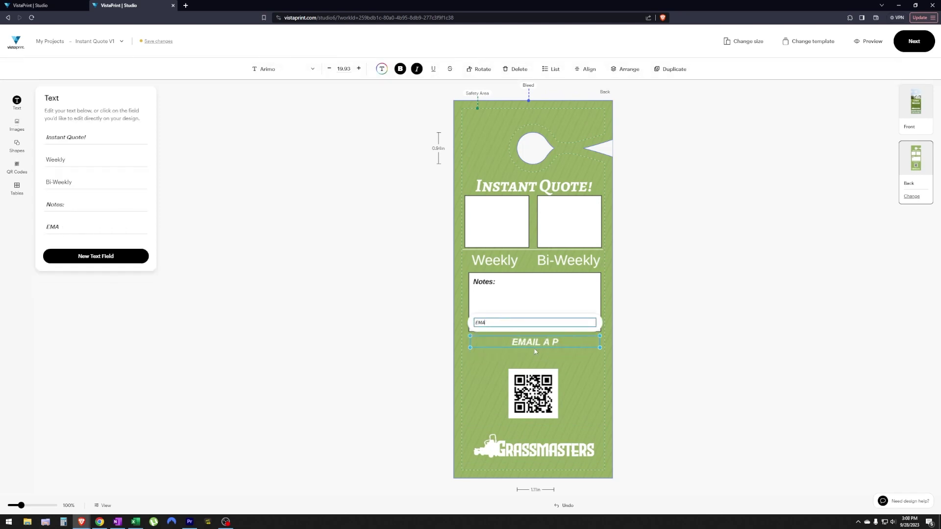
pyautogui.write('Call or visit to')
pyautogui.press('BackSpace')
pyautogui.press('BackSpace')
pyautogui.press('BackSpace')
pyautogui.press('BackSpace')
pyautogui.press('BackSpace')
pyautogui.press('BackSpace')
pyautogui.press('BackSpace')
pyautogui.press('BackSpace')
pyautogui.press('BackSpace')
pyautogui.press('BackSpace')
pyautogui.press('BackSpace')
pyautogui.press('BackSpace')
pyautogui.write('or visit today')
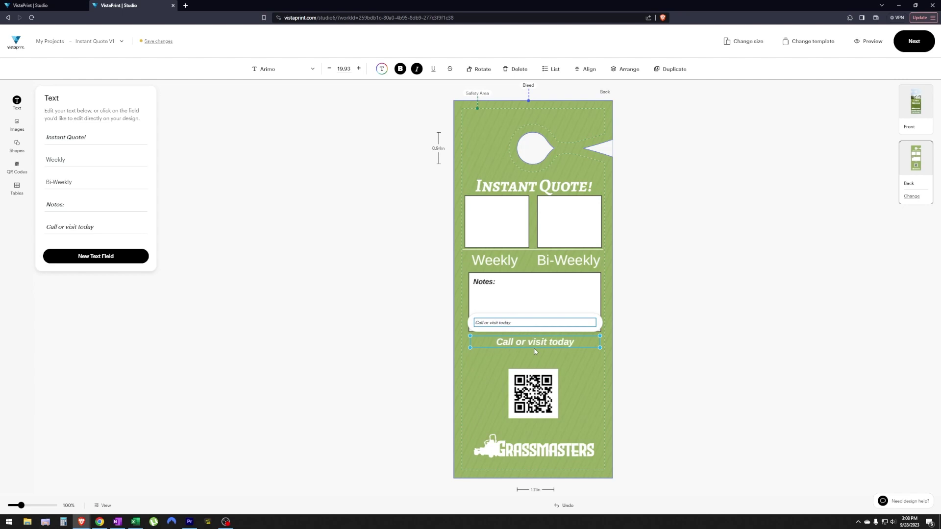
pyautogui.moveTo(543, 345); pyautogui.dragTo(537, 350)
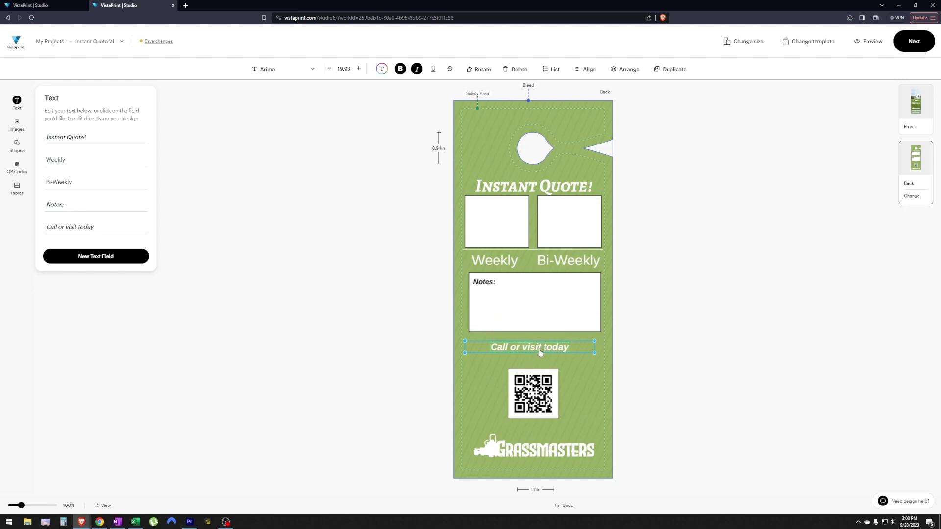
# Change the font of the "Call or visit today" text to Blazma
pyautogui.click(304, 73)
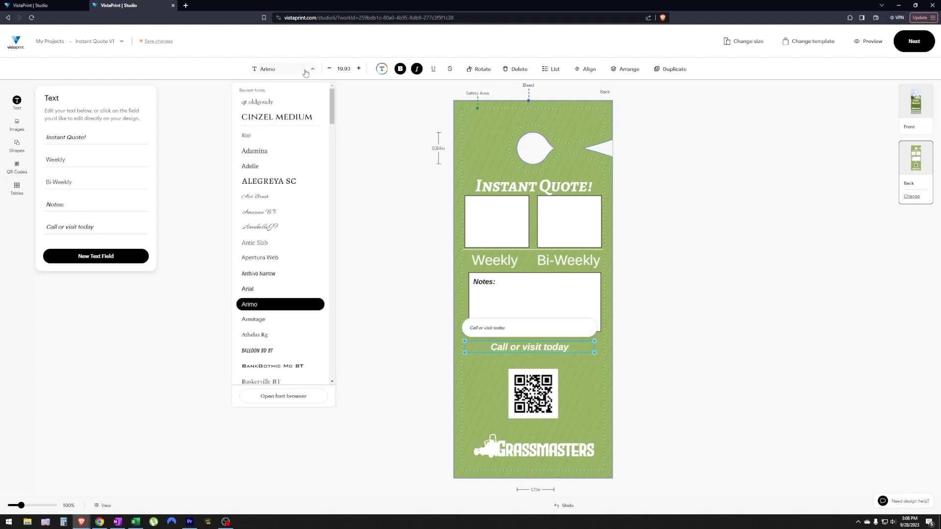
pyautogui.scroll(-5, 260, 237)
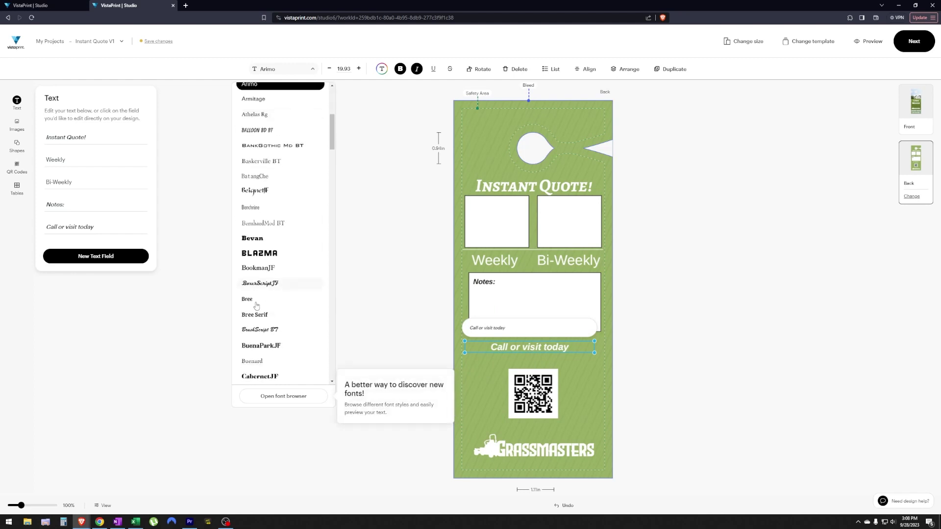
pyautogui.click(267, 254)
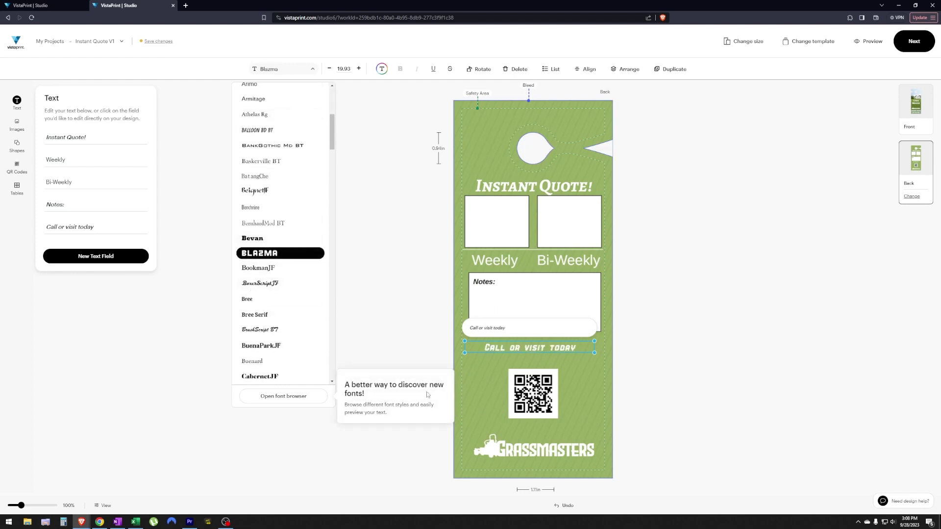
# Enlarge the "Call or visit today" text to size 27.93 and centre it between the Notes box and the QR code
pyautogui.click(359, 69)
pyautogui.click(359, 69)
pyautogui.click(359, 69)
pyautogui.click(358, 69)
pyautogui.click(359, 69)
pyautogui.click(359, 69)
pyautogui.click(359, 69)
pyautogui.click(358, 69)
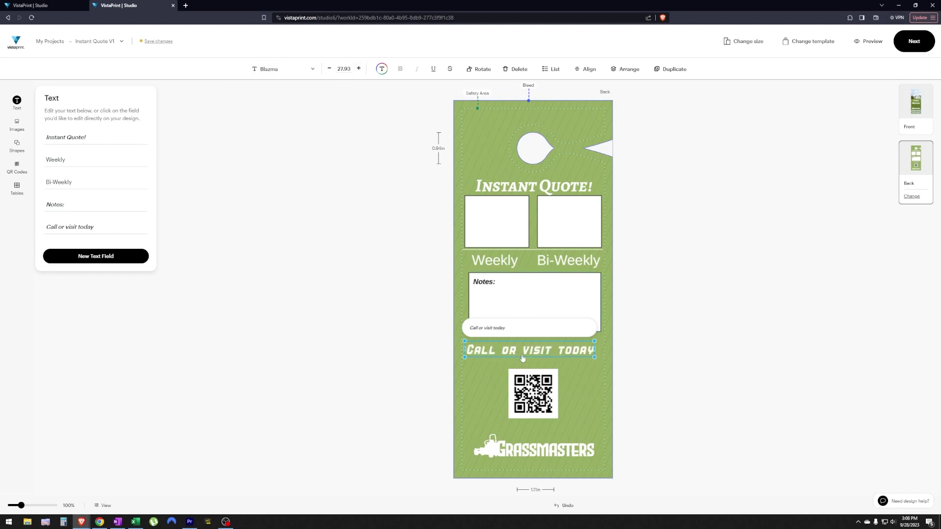
pyautogui.moveTo(523, 358); pyautogui.dragTo(525, 360)
pyautogui.click(569, 396)
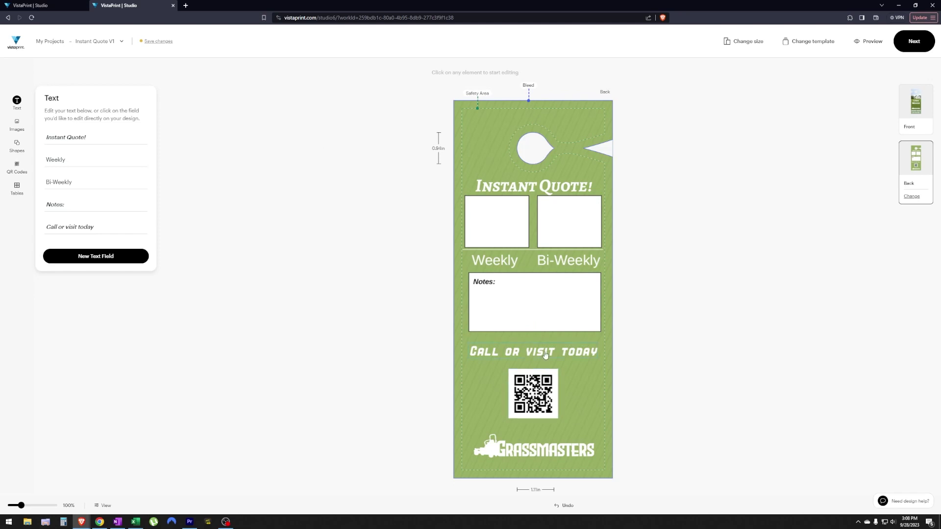
# Match the "Call or visit today" text to the Instant Quote heading's Alegreya SC font and set its size to 32.93
pyautogui.click(512, 186)
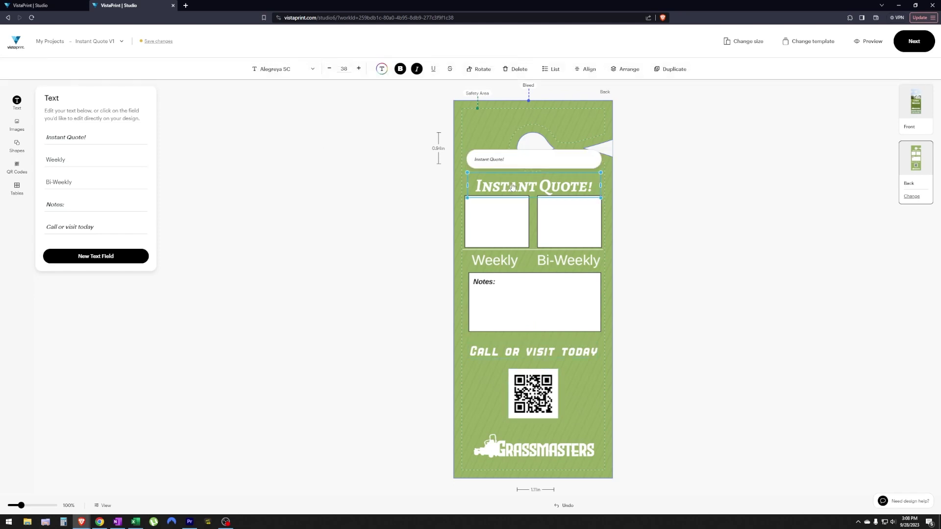
pyautogui.click(534, 351)
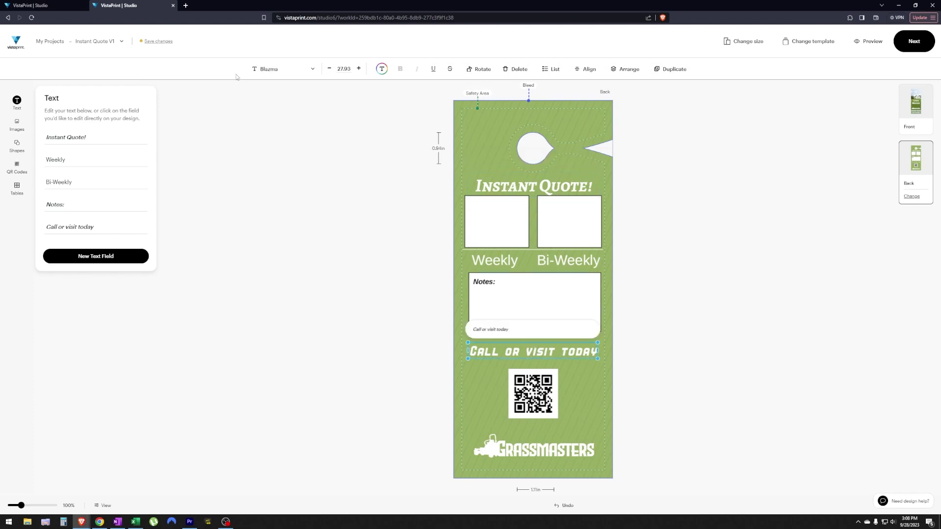
pyautogui.click(272, 71)
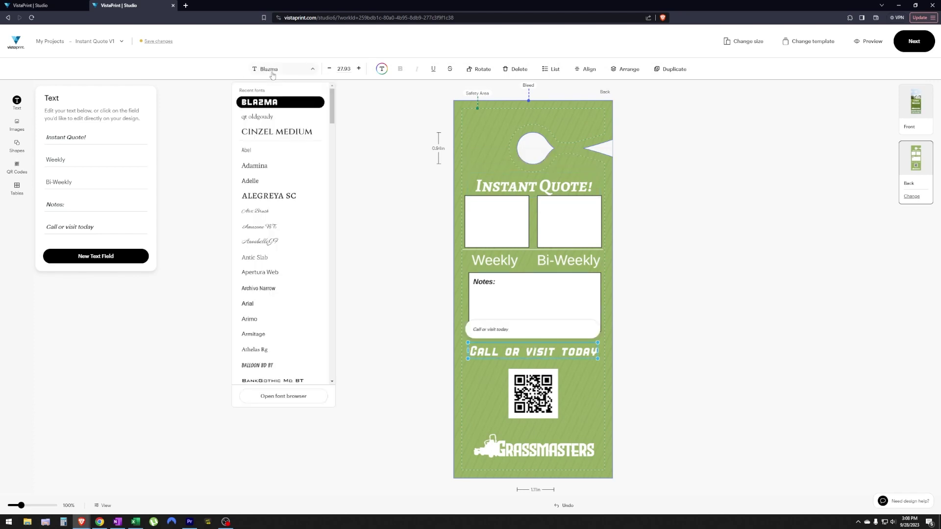
pyautogui.click(269, 197)
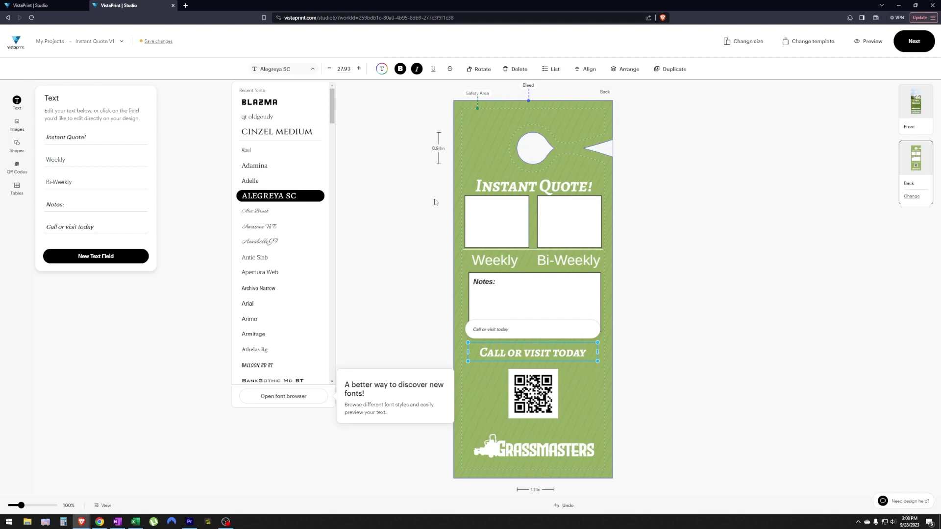
pyautogui.click(361, 70)
pyautogui.click(360, 70)
pyautogui.click(361, 70)
pyautogui.click(360, 70)
pyautogui.click(361, 70)
pyautogui.click(361, 70)
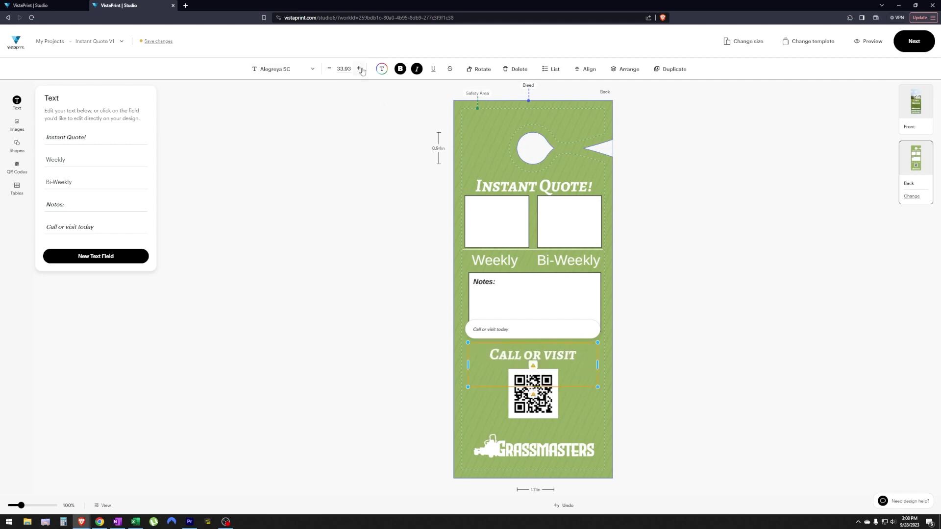
pyautogui.click(330, 71)
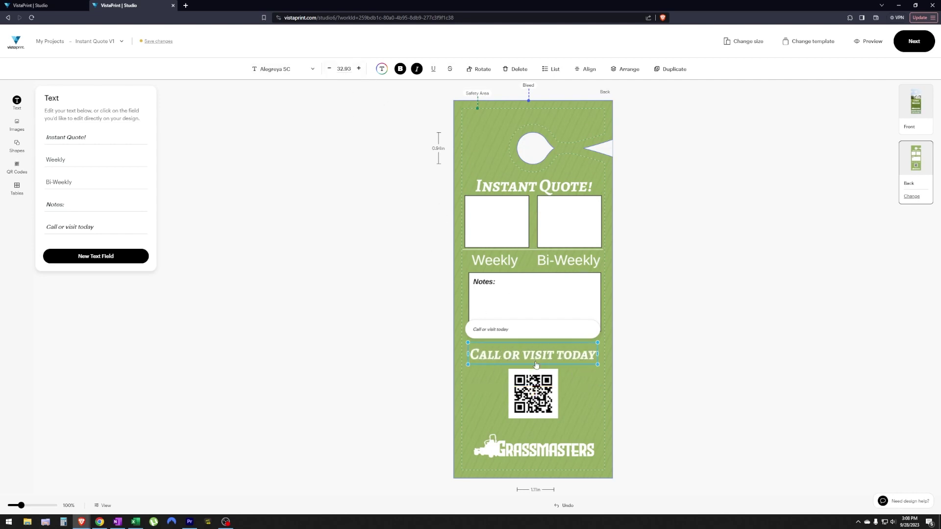
pyautogui.click(692, 373)
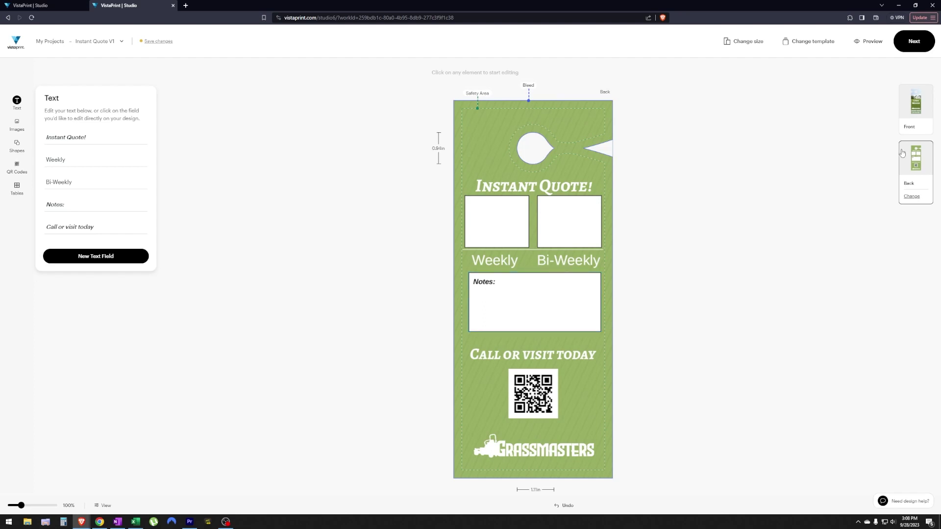
# Compare the front and back sides of the door hanger, including the Weekly quote box on the back
pyautogui.click(922, 107)
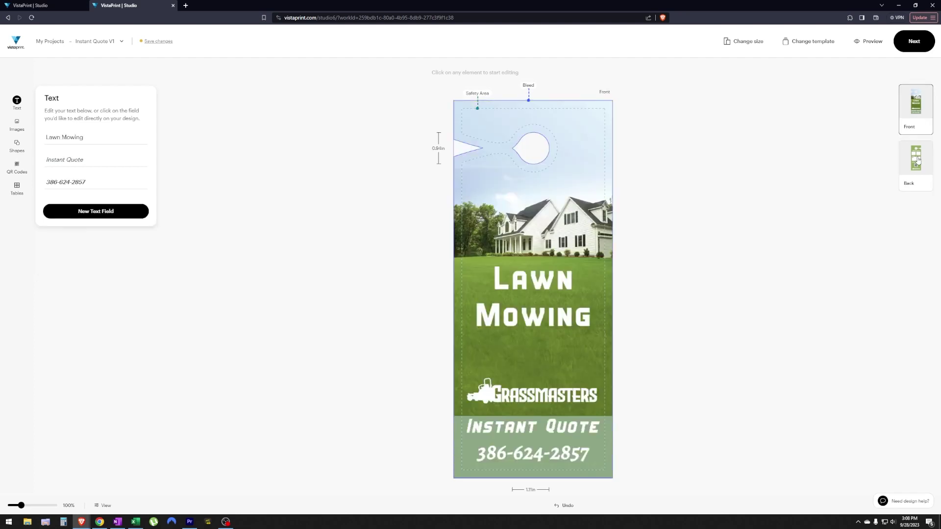
pyautogui.click(919, 160)
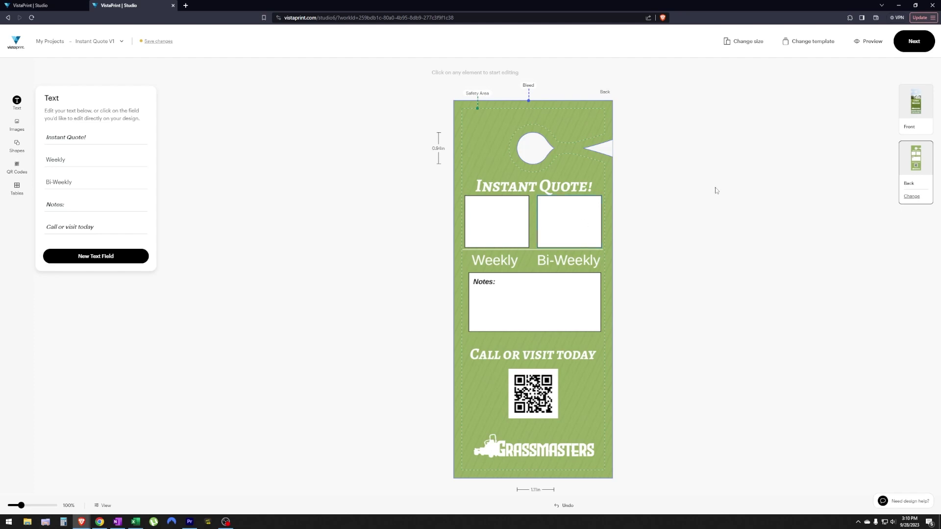
pyautogui.click(905, 119)
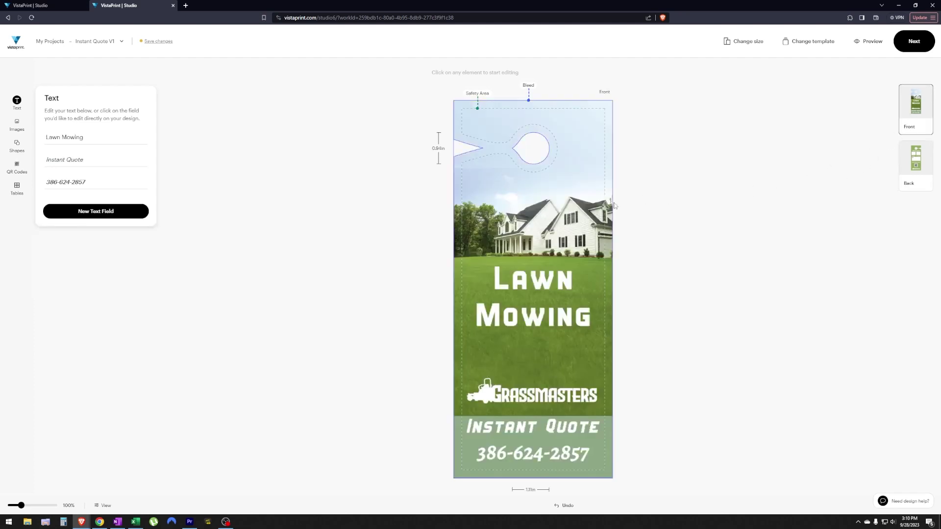
pyautogui.click(914, 171)
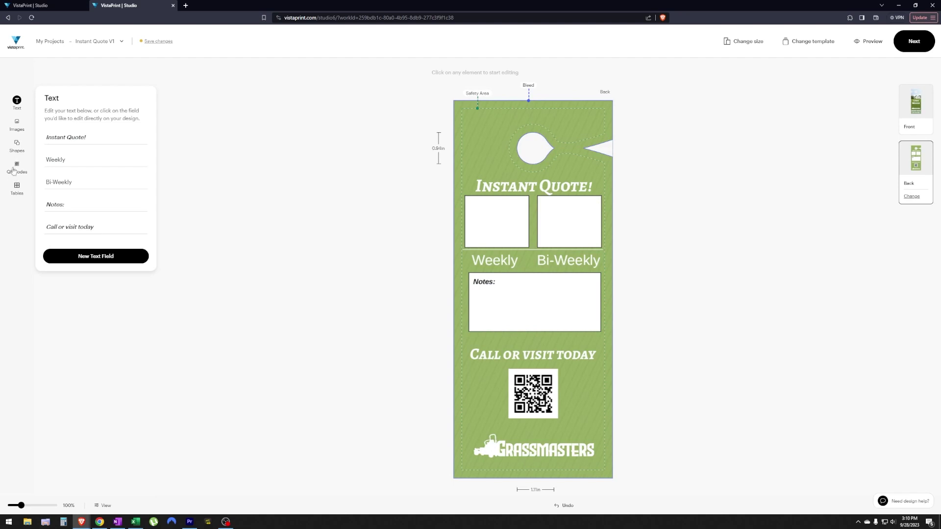
pyautogui.click(487, 235)
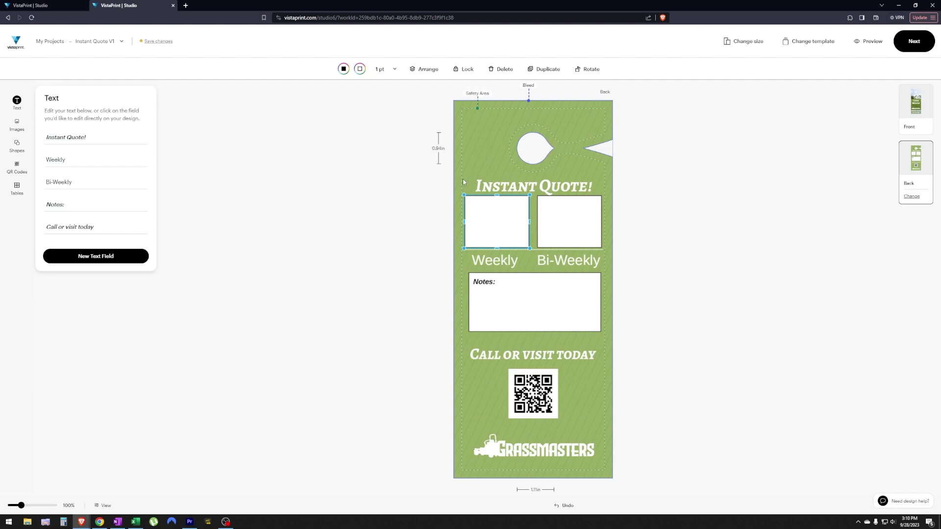
pyautogui.click(717, 189)
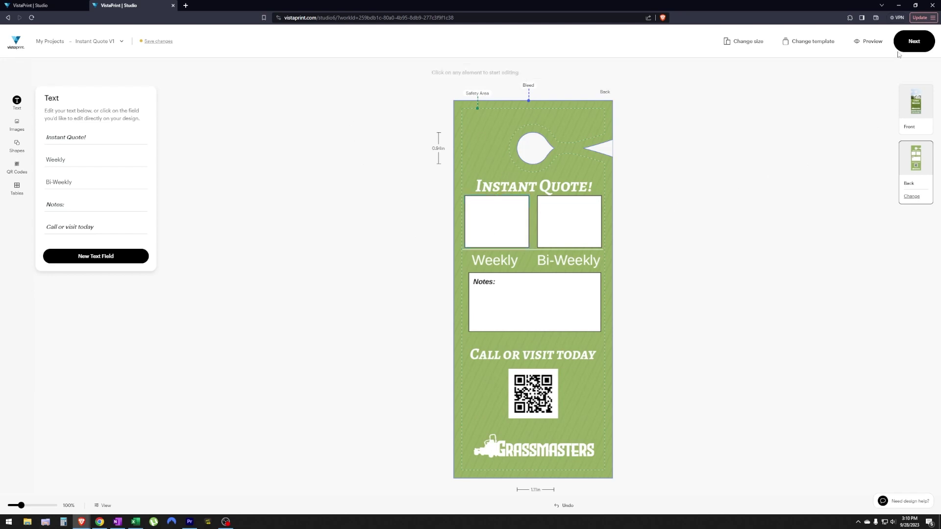
# Open the design review, check the back and front proofs, and close the review without approving
pyautogui.click(915, 43)
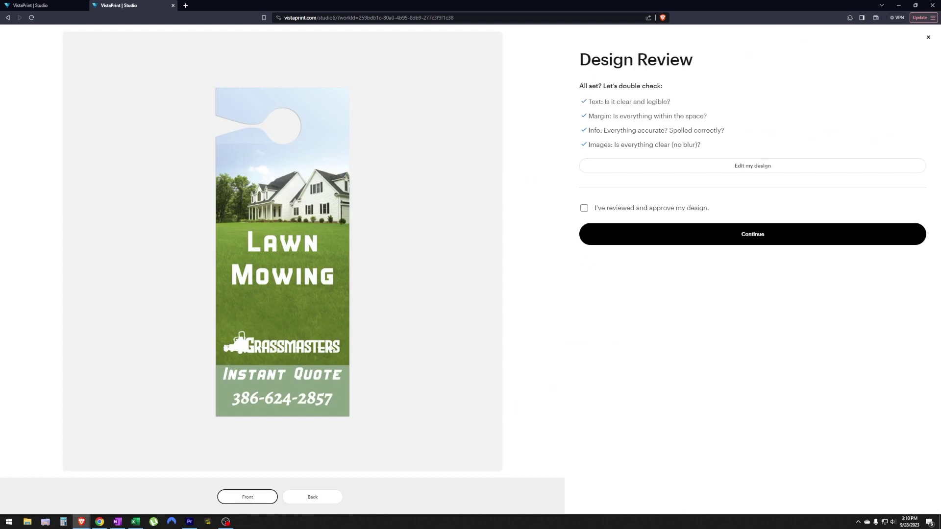
pyautogui.click(325, 499)
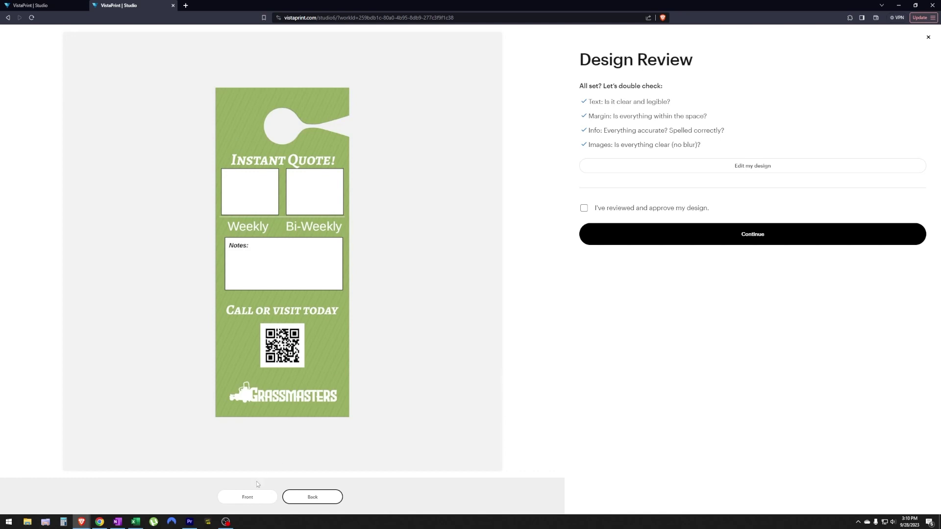
pyautogui.click(246, 498)
pyautogui.click(927, 37)
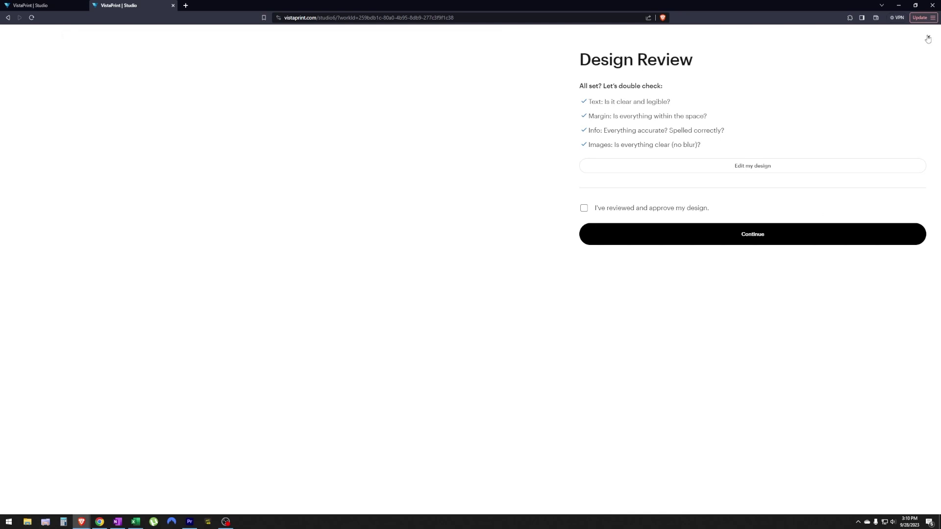